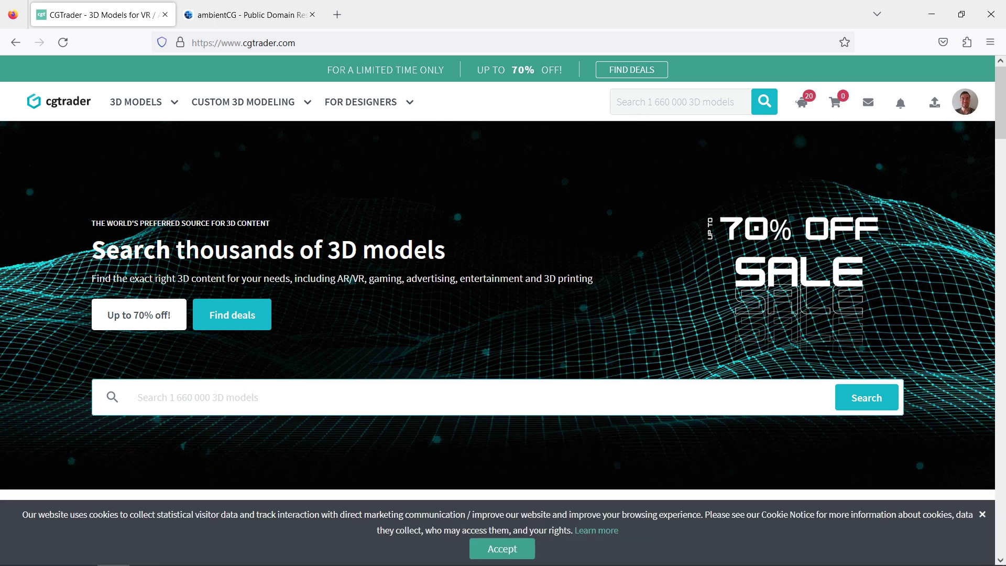
# Search the 3D models for "piano chair" and limit the results to free ones.
pyautogui.write('piano chair')
pyautogui.press('Return')
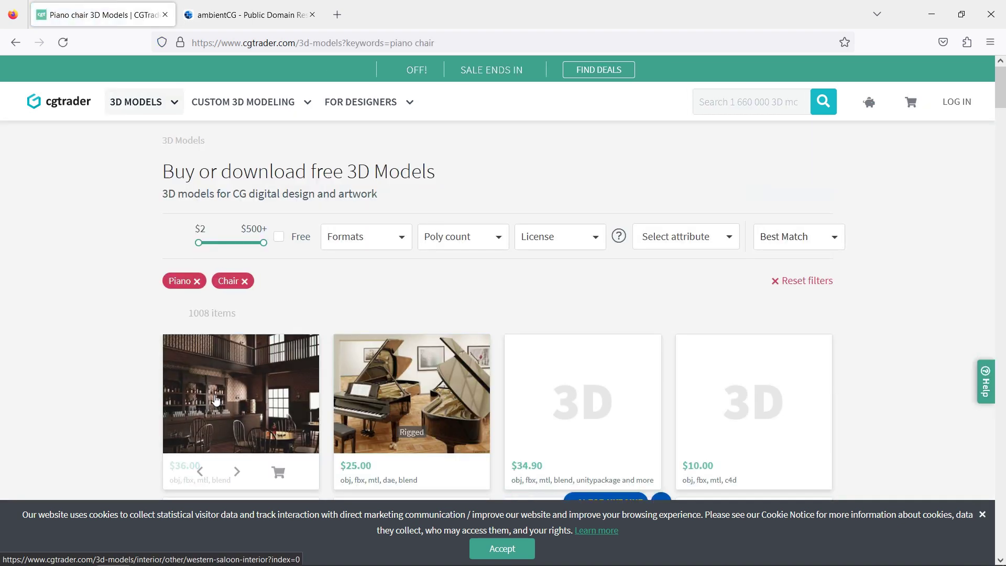
pyautogui.click(279, 237)
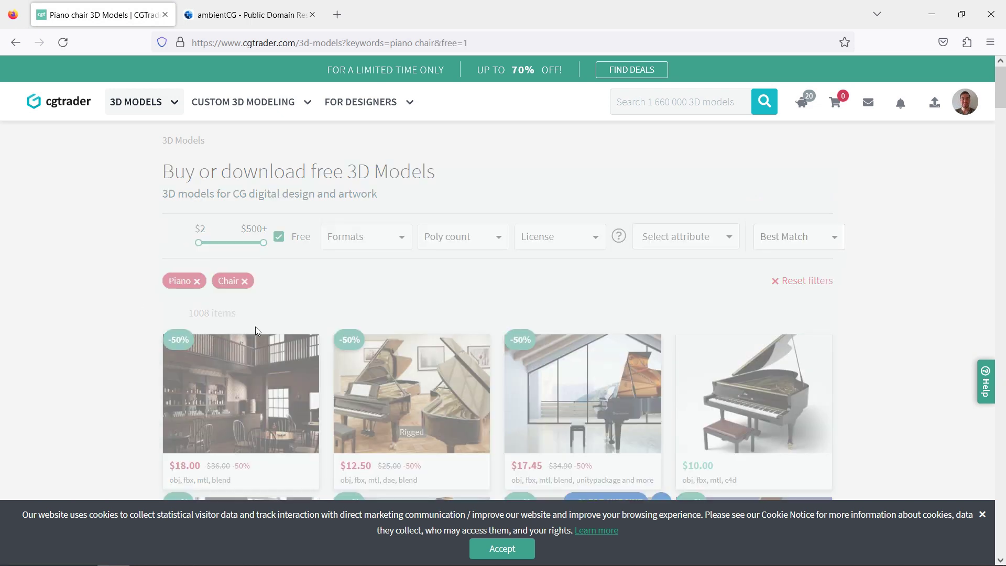
# Open the free piano stool with the black seat and brass feet and go to its download page.
pyautogui.scroll(-1, 495, 327)
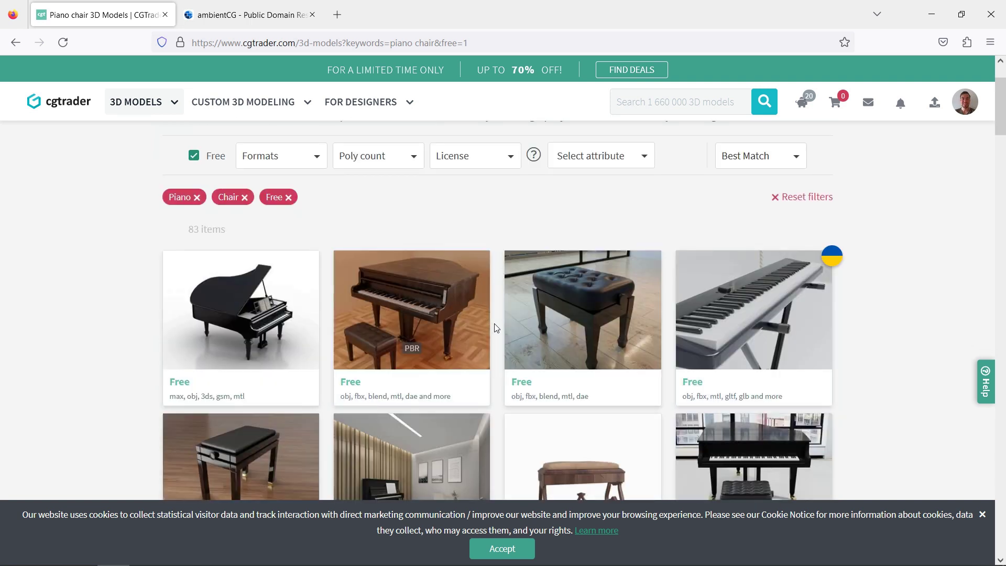
pyautogui.scroll(-2, 132, 331)
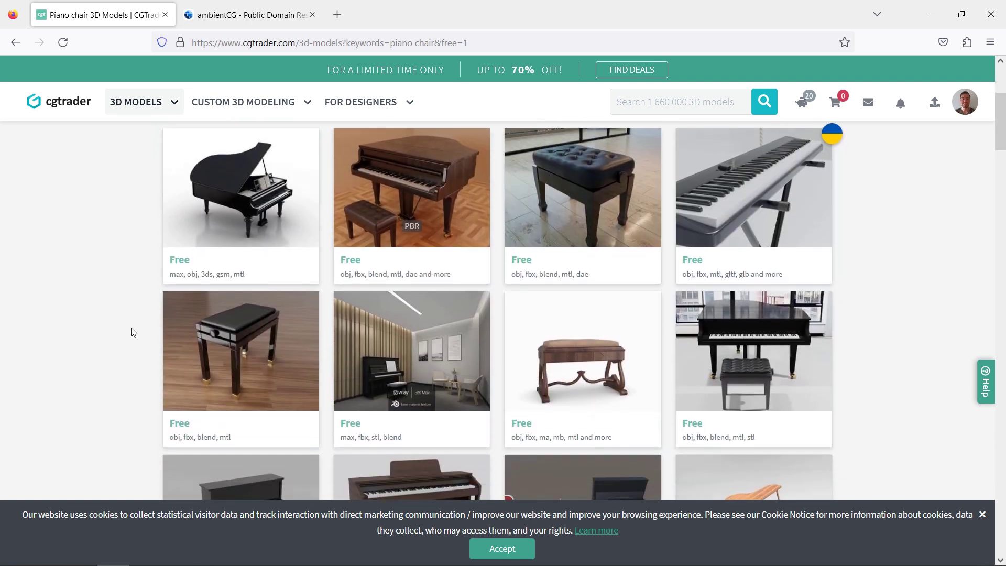
pyautogui.click(253, 344)
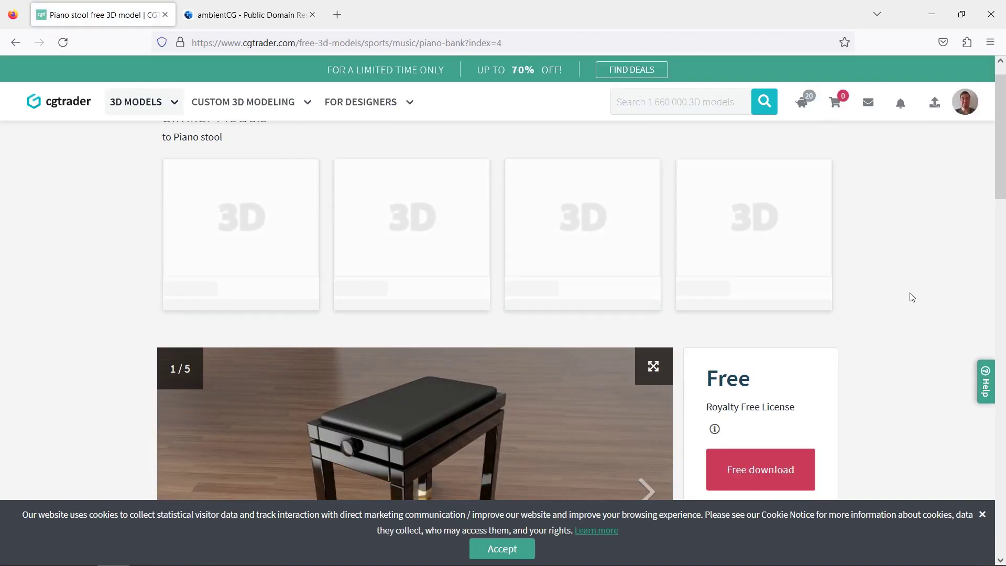
pyautogui.scroll(-3, 912, 297)
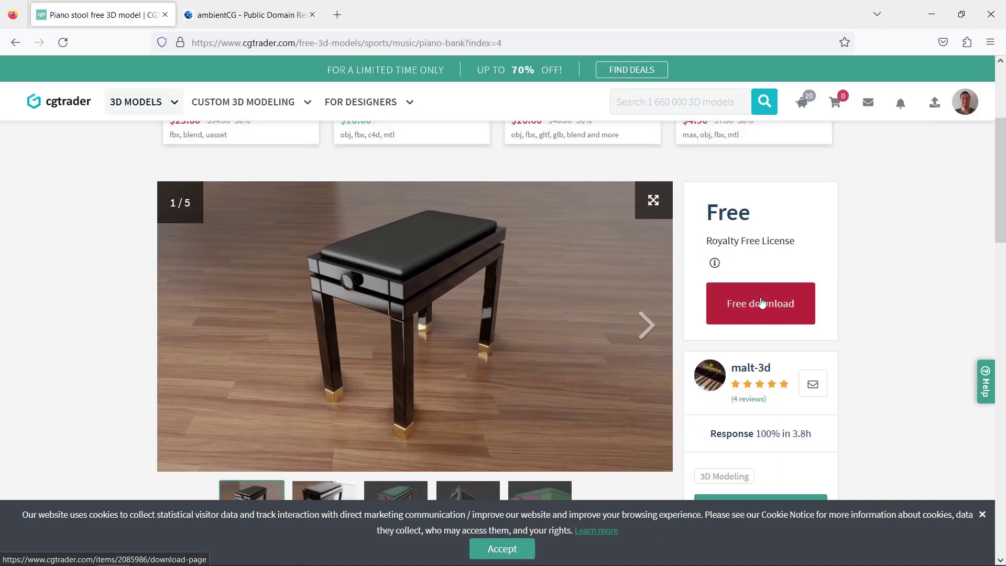
pyautogui.click(761, 302)
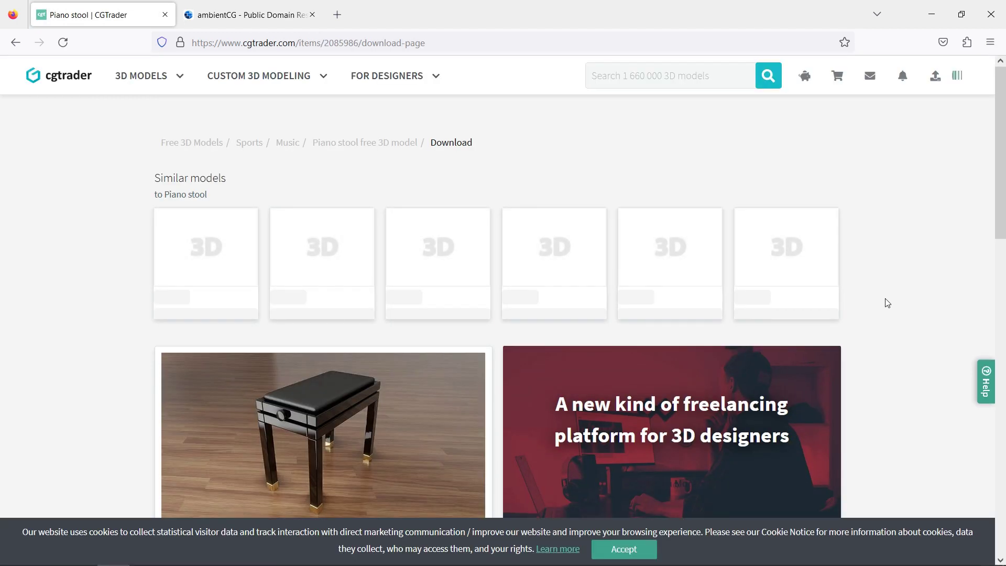
# Download the model file piano_bank.fbx.zip.
pyautogui.scroll(-2, 910, 306)
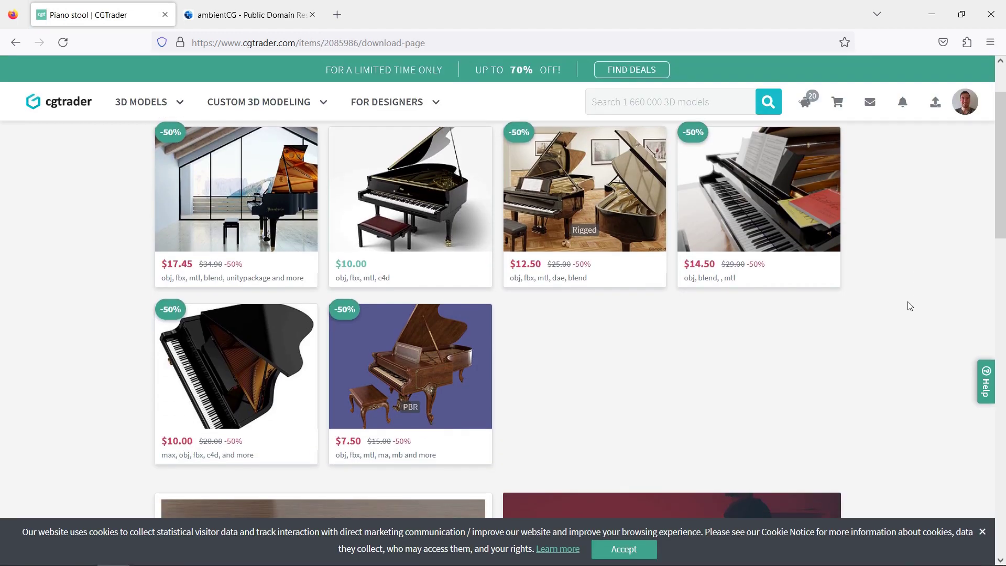
pyautogui.scroll(-6, 618, 373)
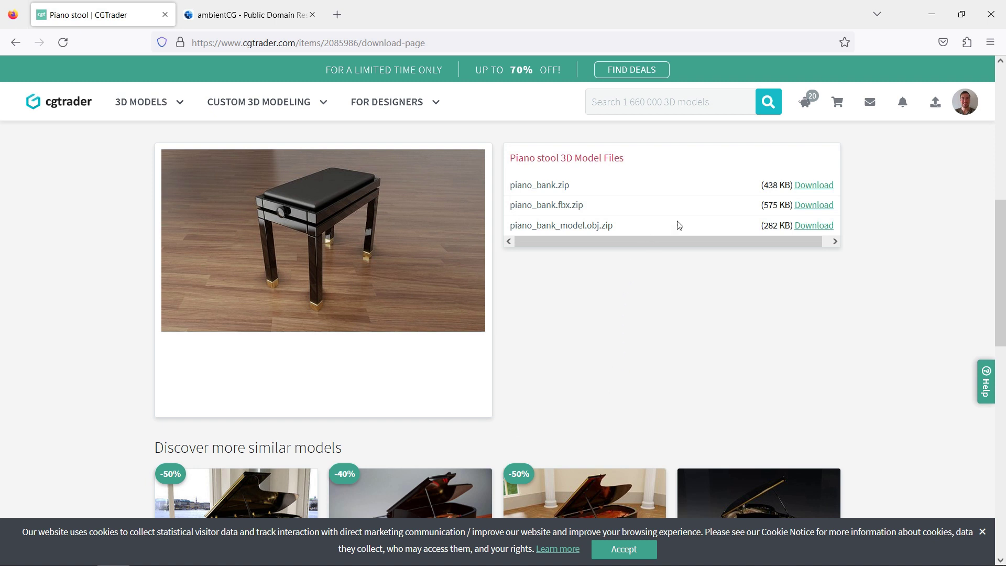
pyautogui.click(814, 208)
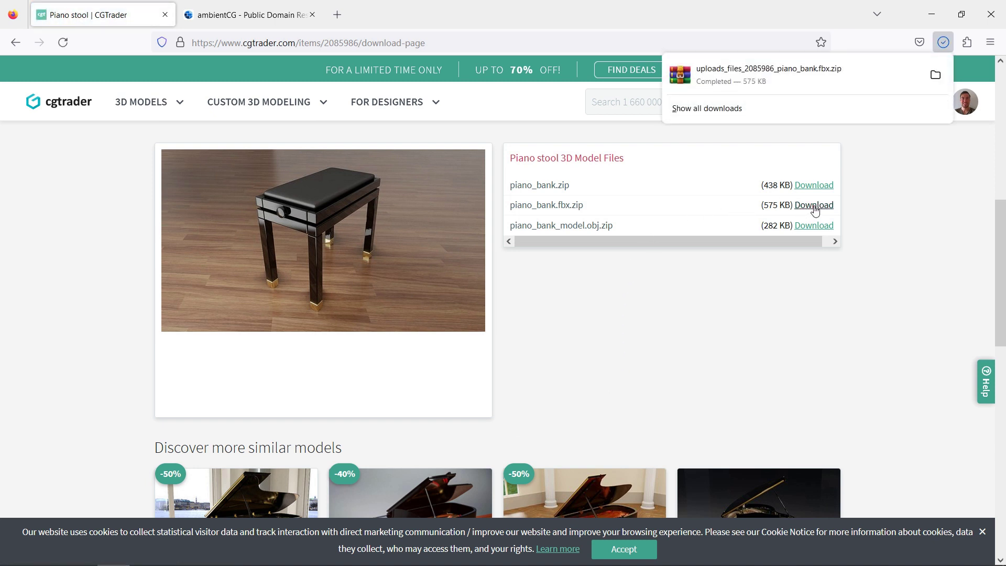
# On the ambientCG site, search the materials for "leather 31" and download Leather 031 as 2K-PNG.zip.
pyautogui.click(218, 10)
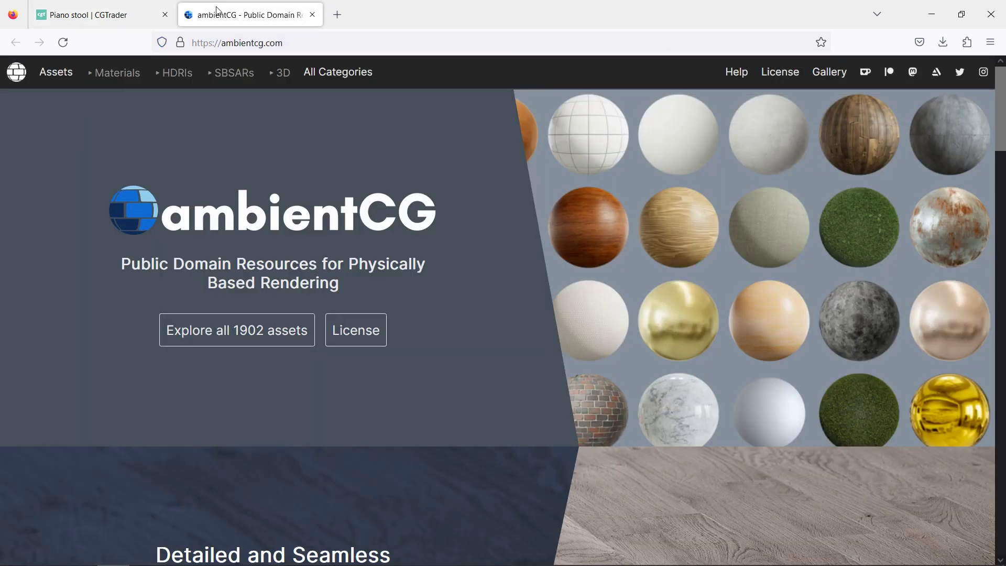
pyautogui.click(118, 77)
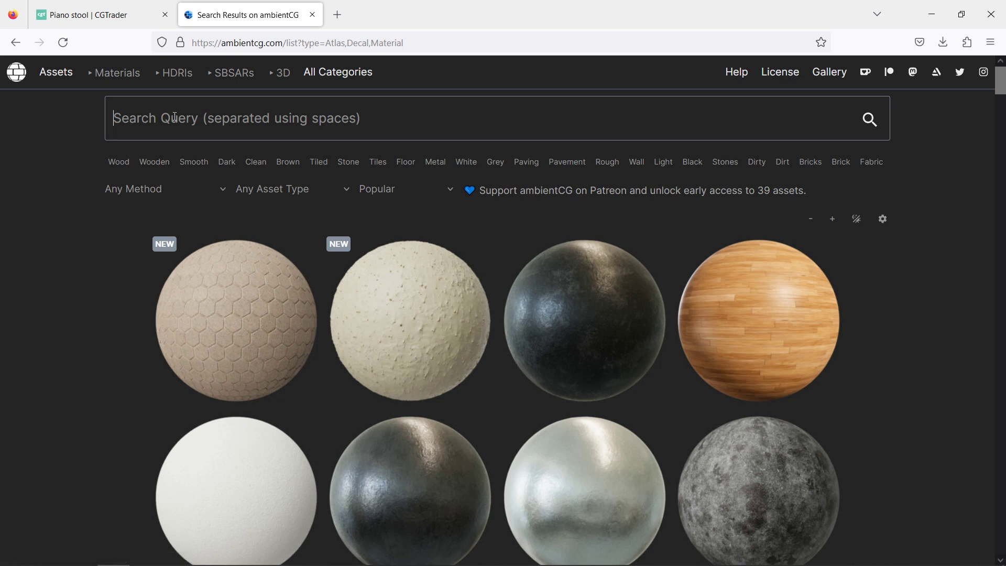
pyautogui.write('leather')
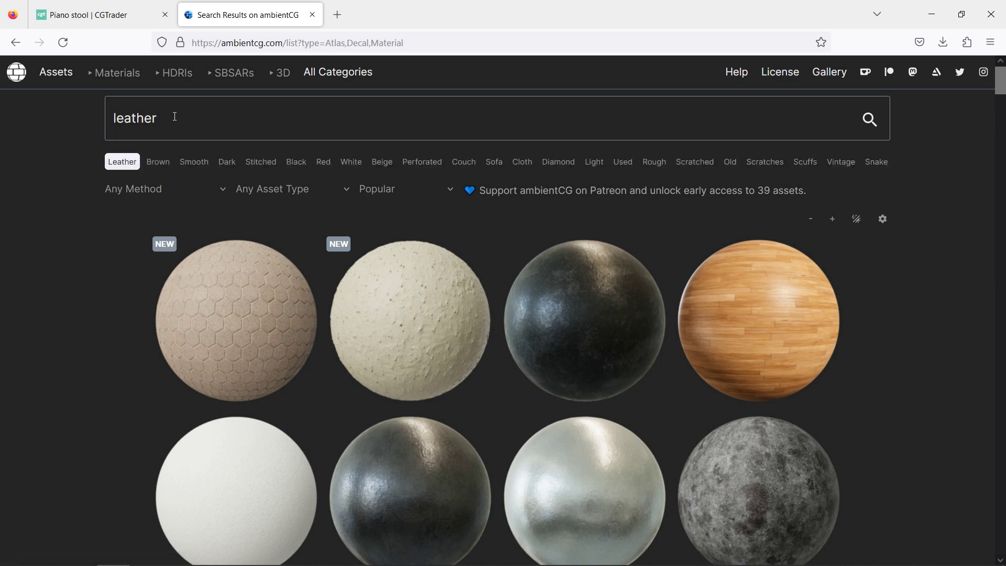
pyautogui.write(' 31')
pyautogui.press('Return')
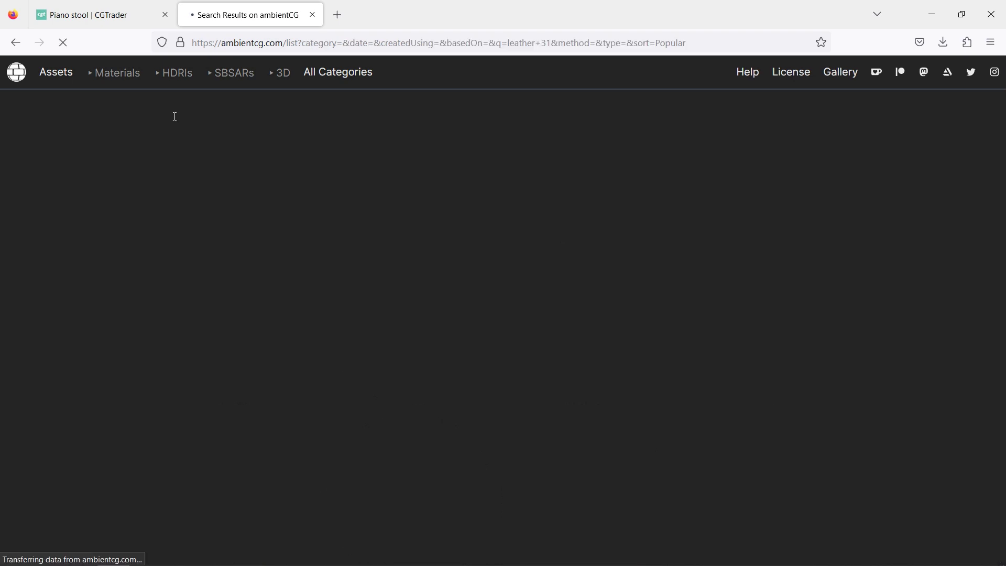
pyautogui.click(512, 318)
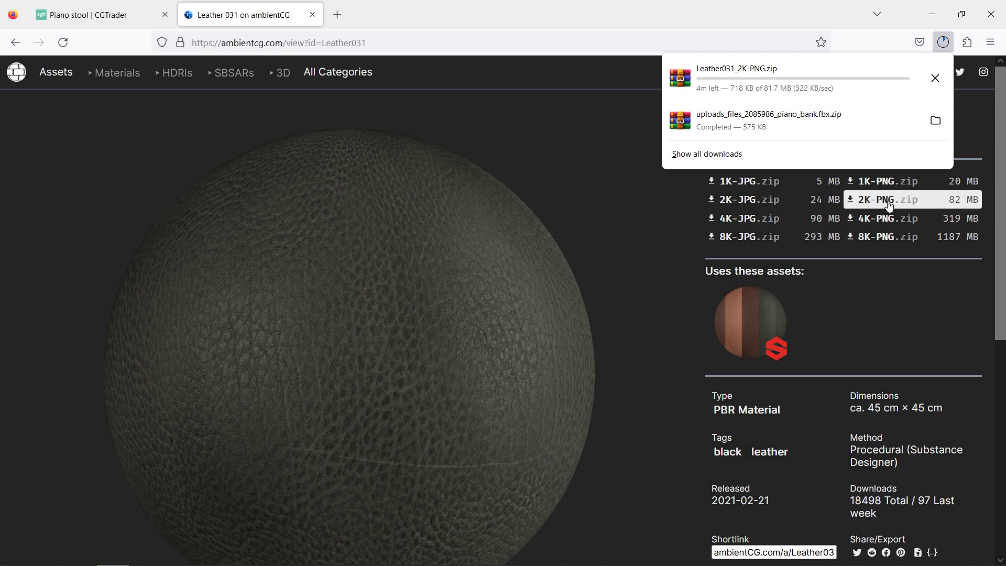
# In File Explorer, extract both downloaded archives directly into the Piano Chair folder.
pyautogui.click(3, 327)
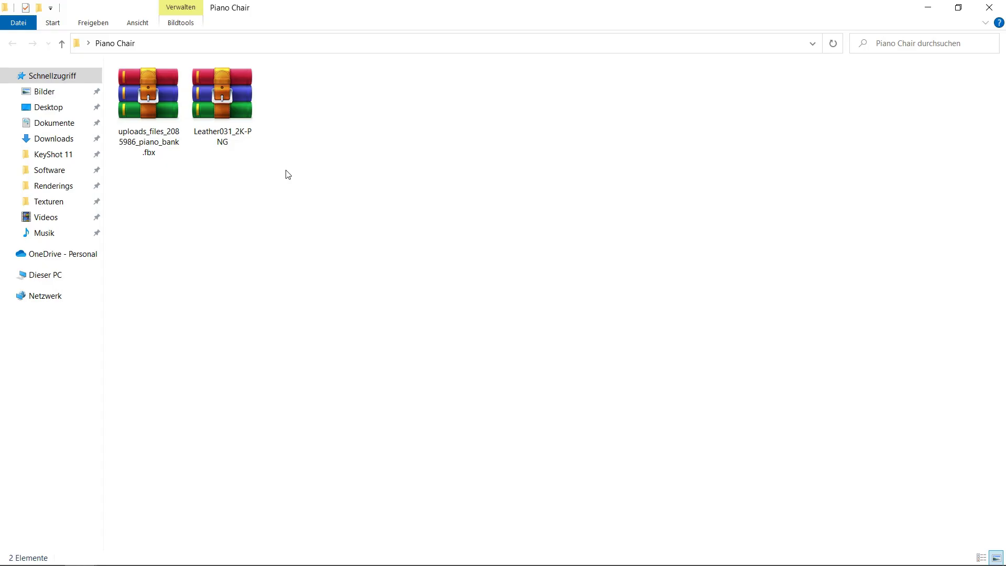
pyautogui.moveTo(289, 175); pyautogui.dragTo(149, 108)
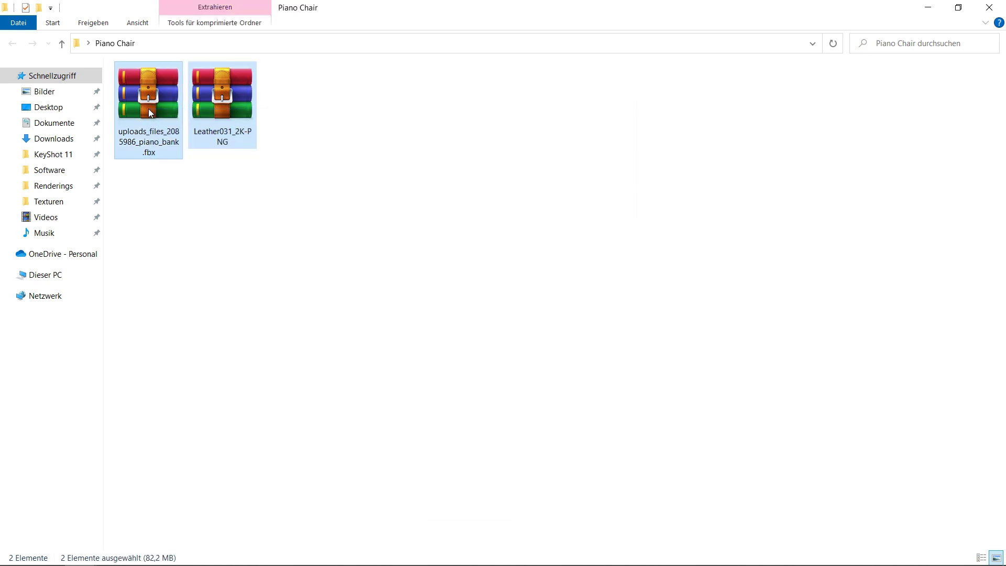
pyautogui.rightClick(148, 109)
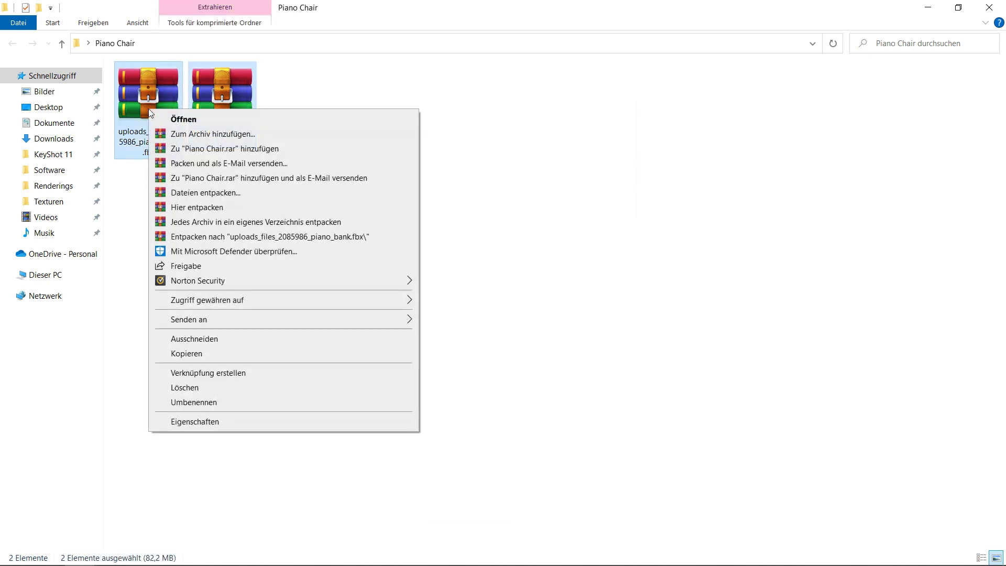
pyautogui.click(188, 209)
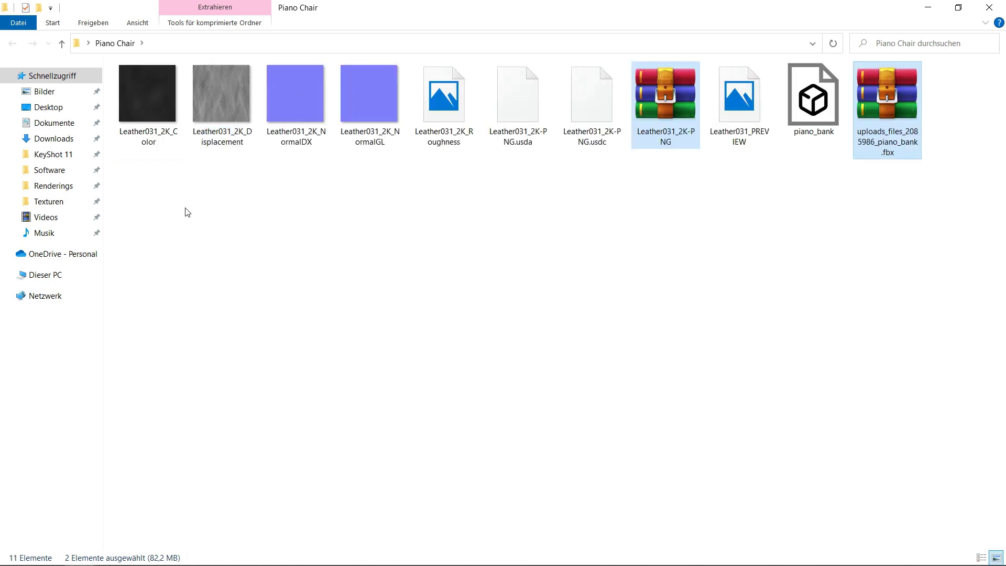
# Delete the Leather031_2K-PNG.usda and Leather031_2K-PNG.usdc files from the Piano Chair folder.
pyautogui.click(542, 111)
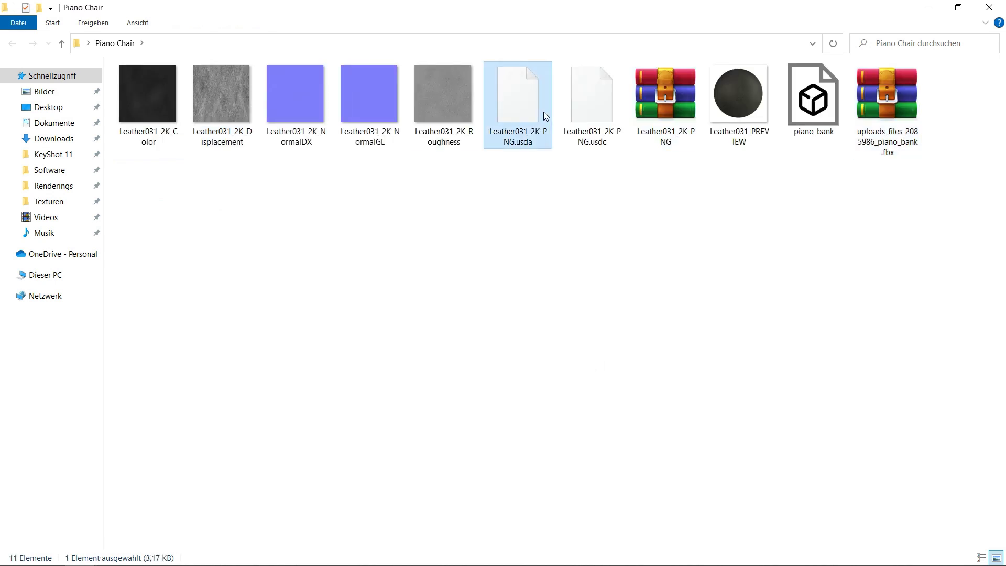
pyautogui.keyDown('ctrl'); pyautogui.click(580, 112); pyautogui.keyUp('ctrl')
pyautogui.press('Delete')
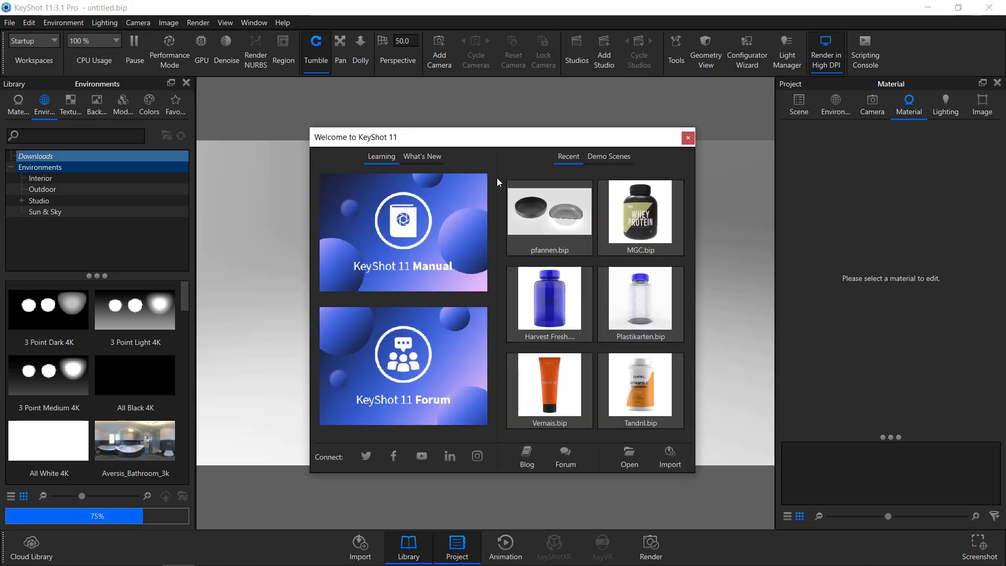
# In KeyShot, import the piano_bank FBX model from the Piano Chair folder without changing the import options.
pyautogui.click(671, 464)
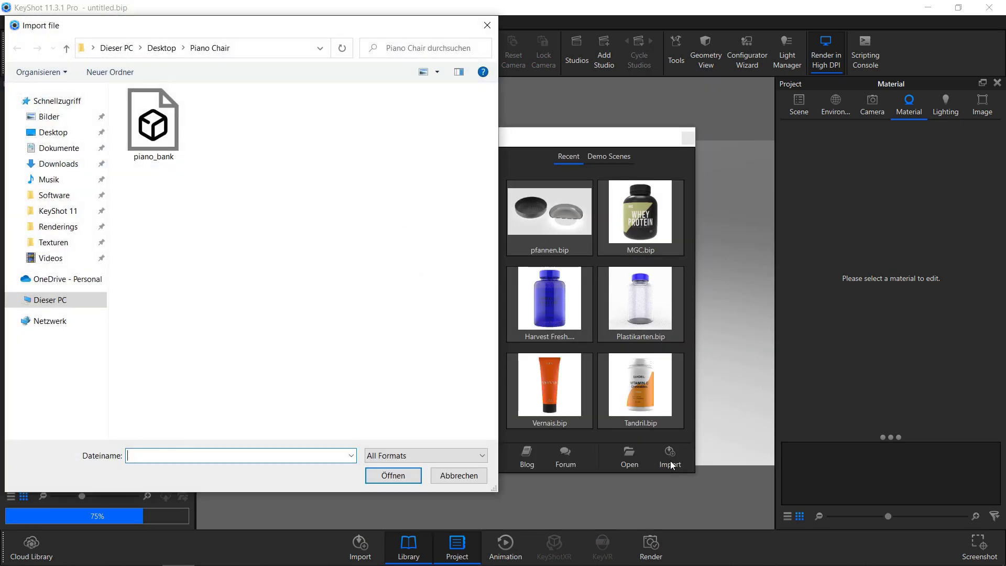
pyautogui.click(168, 130)
pyautogui.doubleClick(169, 129)
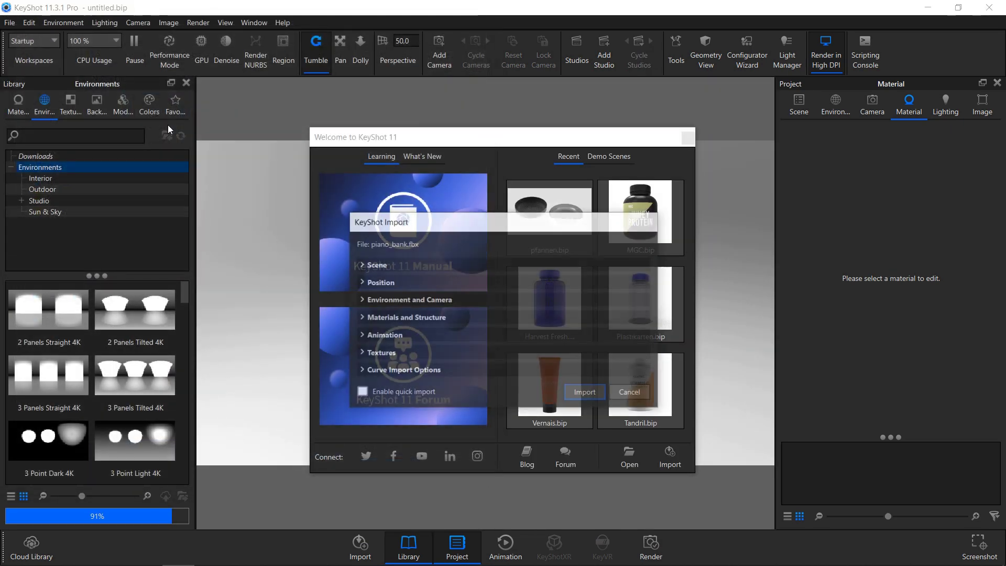
pyautogui.click(590, 394)
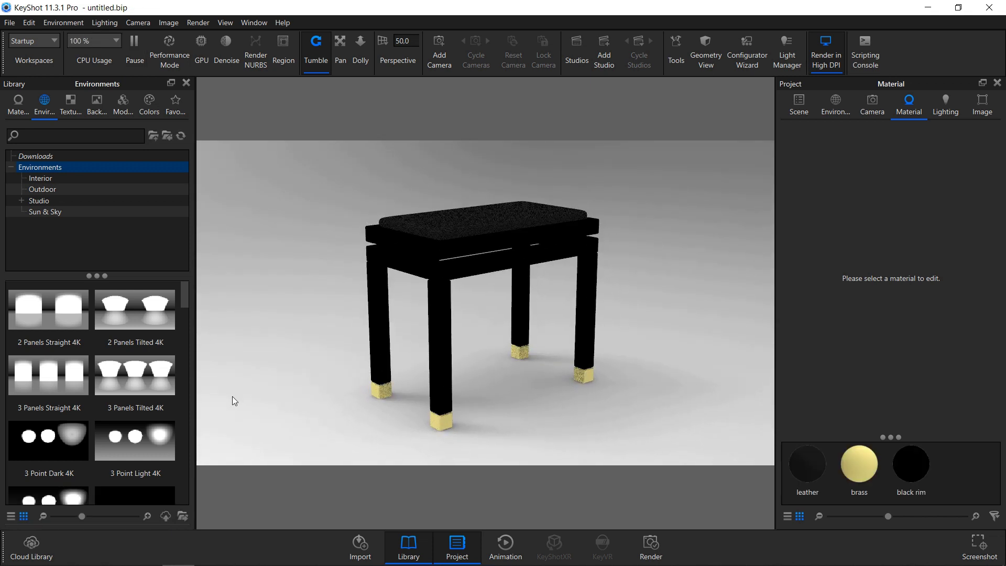
# Apply the Light Tent Enclosed 4K environment from the library to the scene.
pyautogui.scroll(-10, 141, 401)
pyautogui.scroll(6, 141, 401)
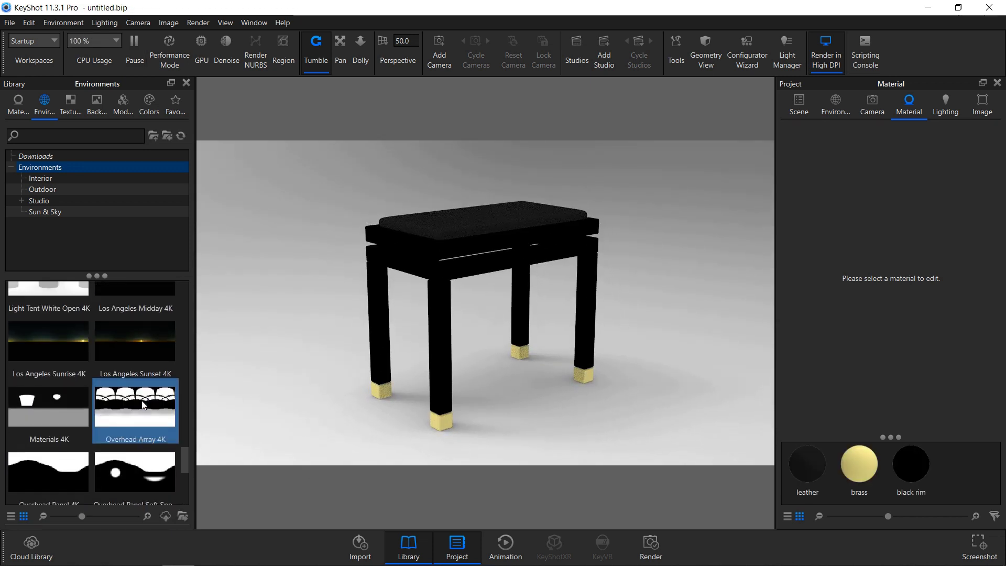
pyautogui.scroll(-3, 142, 400)
pyautogui.scroll(-2, 142, 404)
pyautogui.scroll(4, 142, 404)
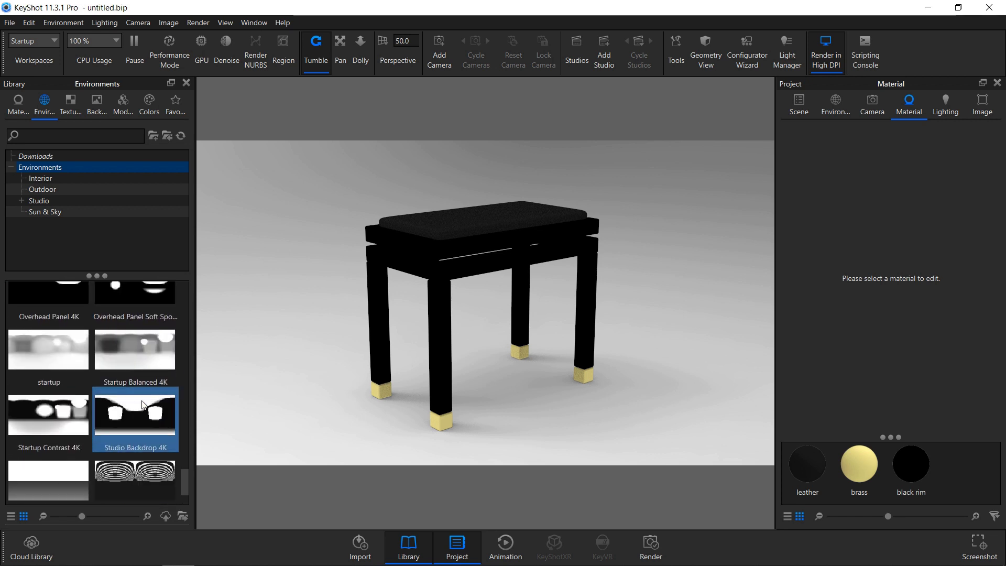
pyautogui.scroll(4, 142, 401)
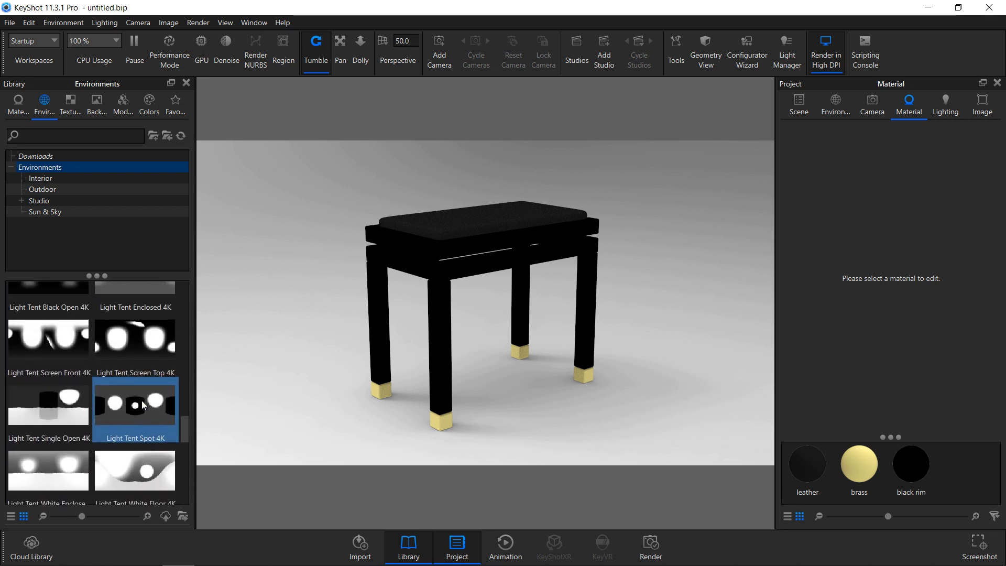
pyautogui.scroll(-1, 141, 400)
pyautogui.scroll(2, 141, 400)
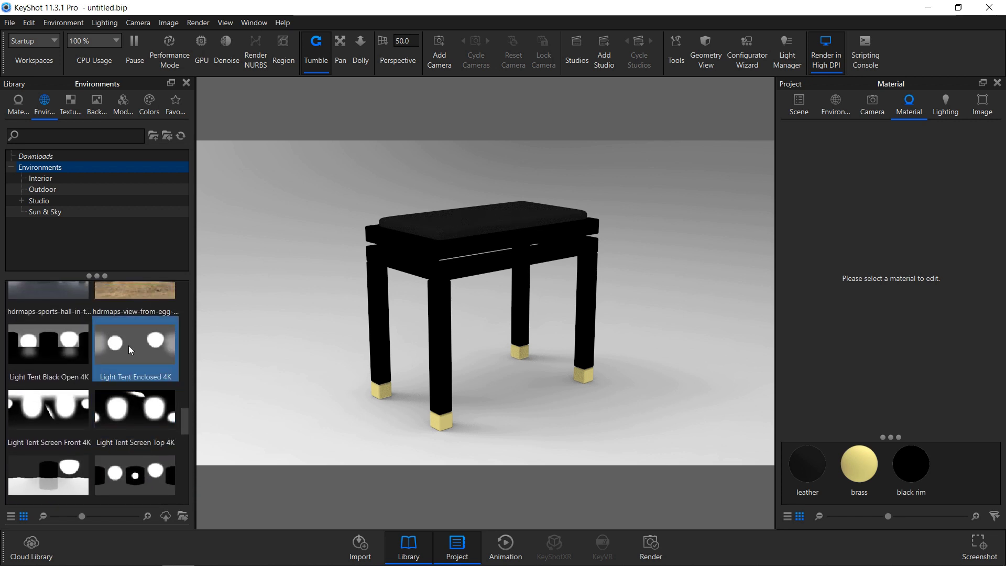
pyautogui.doubleClick(129, 346)
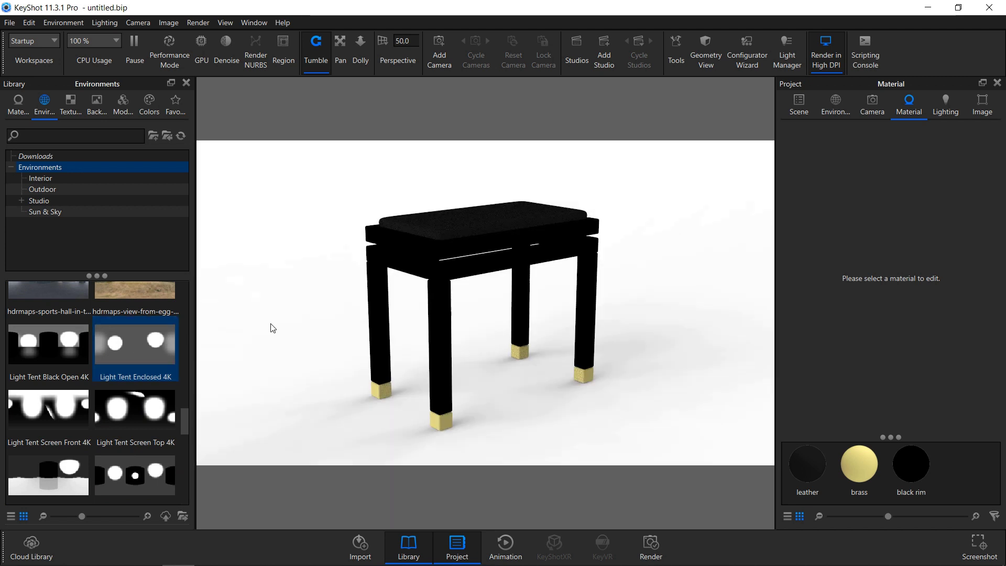
# Set the Specular value of the seat's leather material to 0.5.
pyautogui.moveTo(432, 276); pyautogui.dragTo(425, 303)
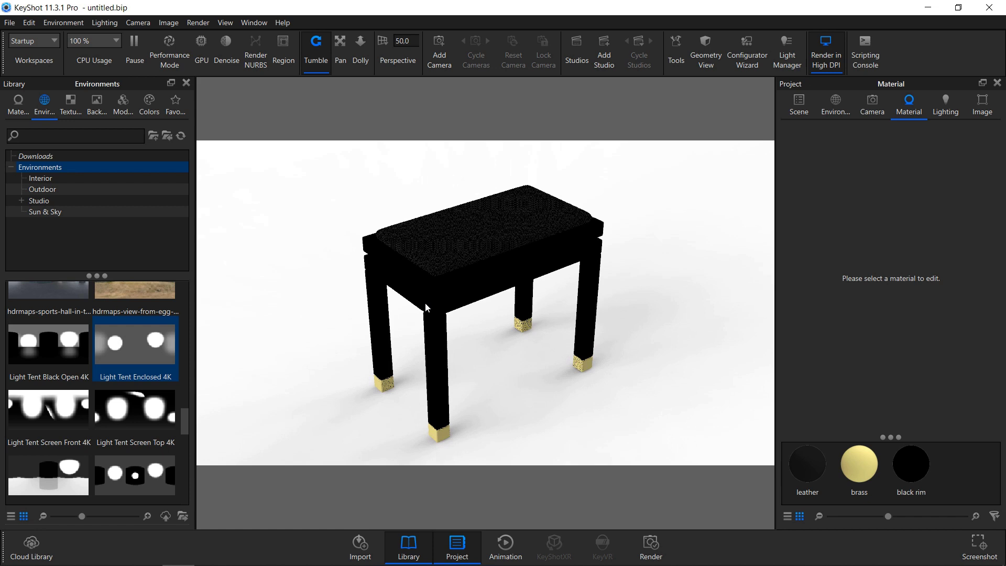
pyautogui.doubleClick(457, 243)
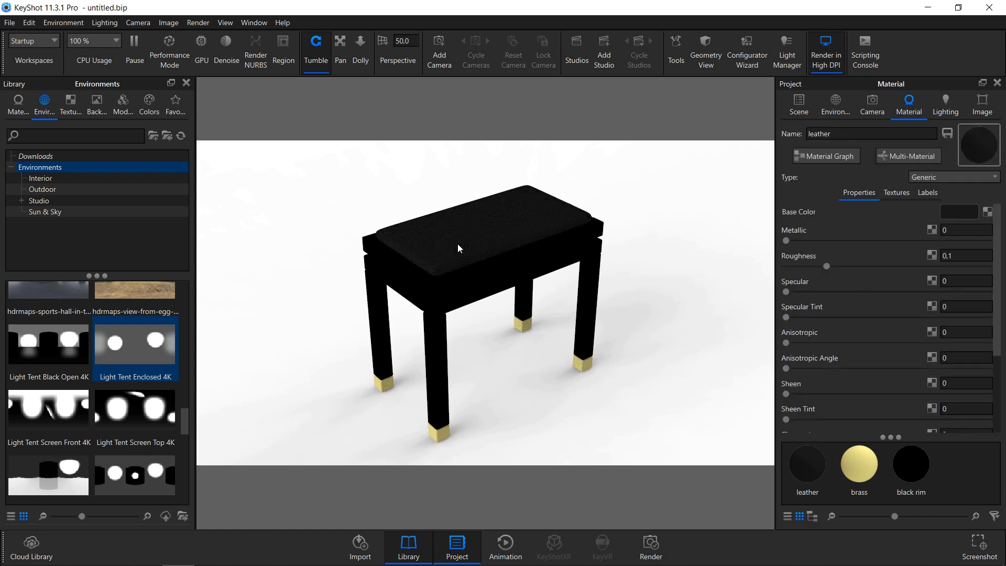
pyautogui.click(955, 284)
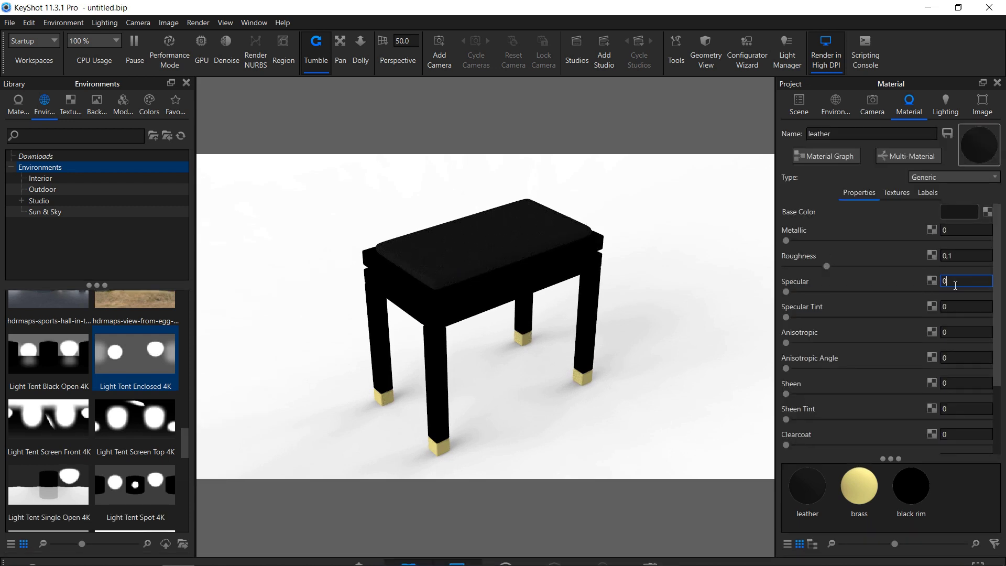
pyautogui.write('.5')
pyautogui.press('Return')
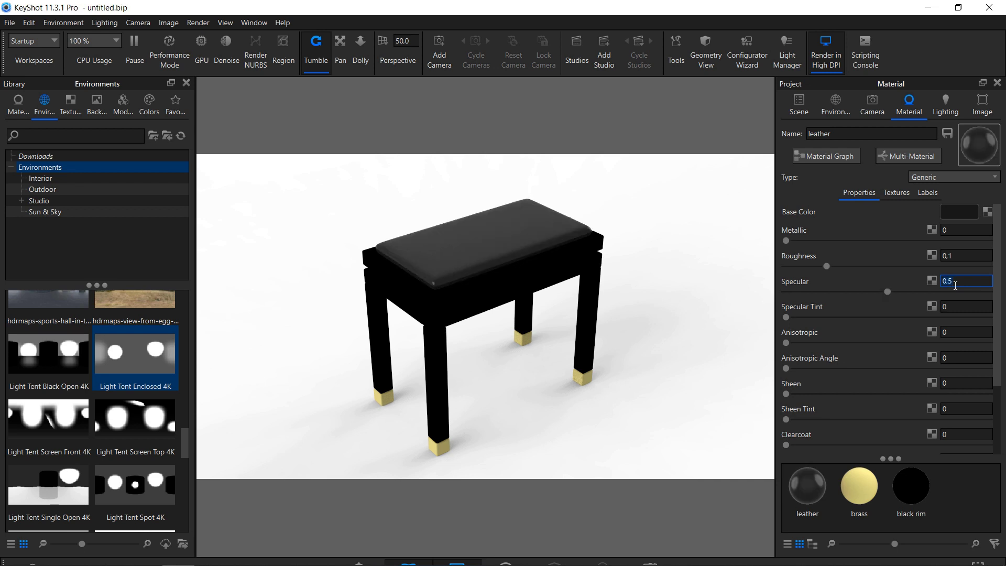
# Set the Specular value of the stool frame's black rim material to 0.5.
pyautogui.click(529, 278)
pyautogui.doubleClick(529, 278)
pyautogui.click(953, 280)
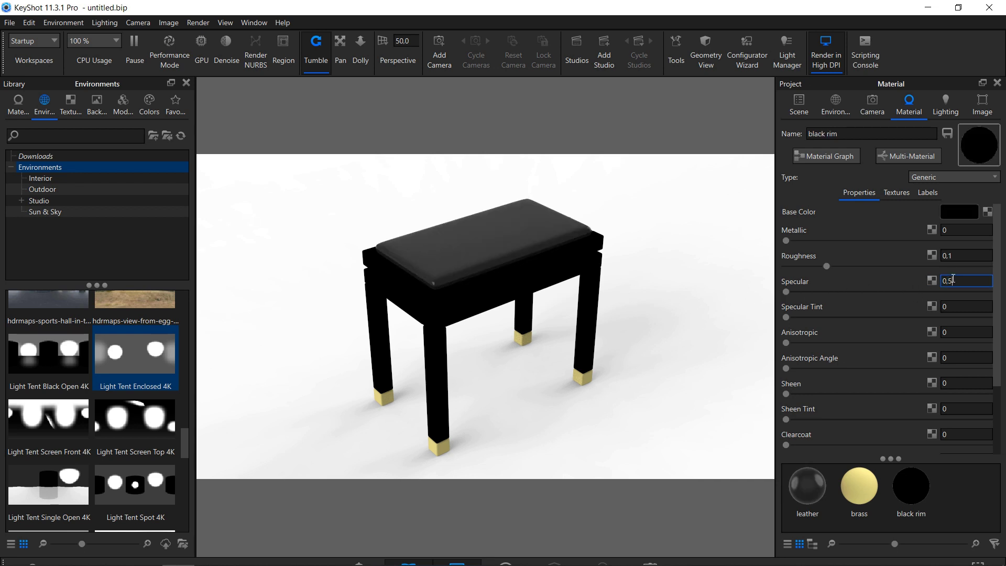
pyautogui.write(',5')
pyautogui.press('Return')
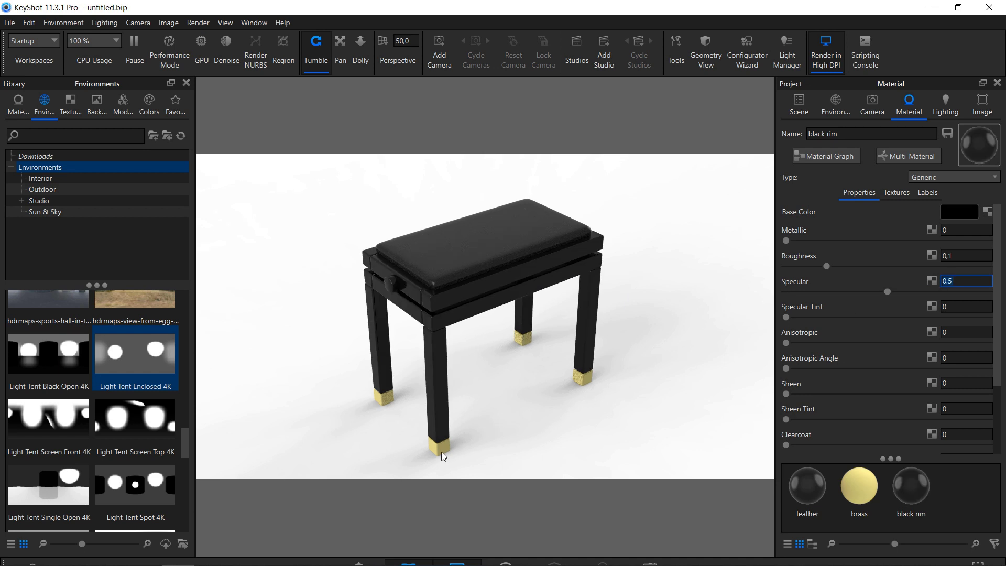
# Set the brass material of the stool's feet to Specular 0.5 and Metallic 1.
pyautogui.click(439, 449)
pyautogui.doubleClick(439, 449)
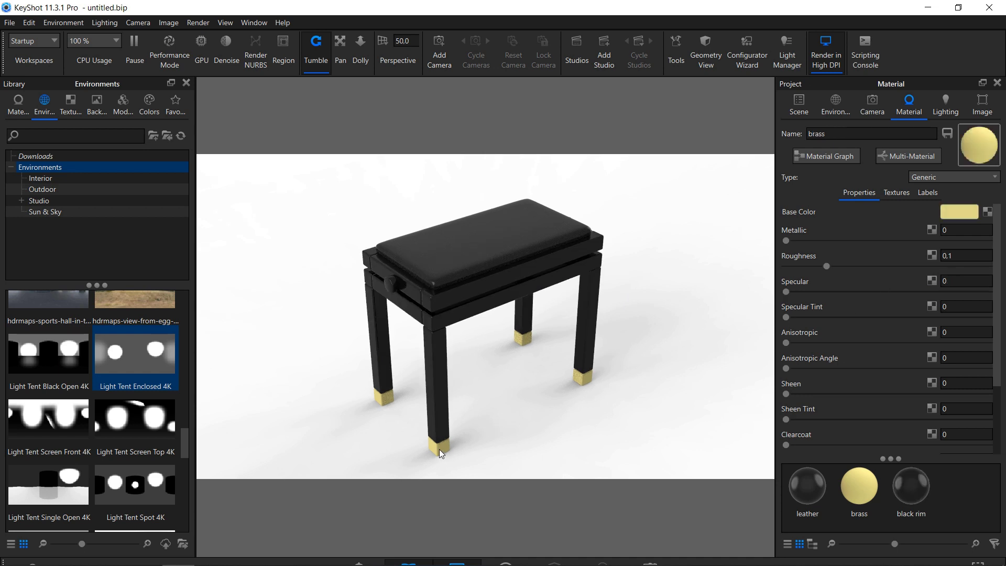
pyautogui.click(968, 281)
pyautogui.write(',5')
pyautogui.press('Return')
pyautogui.click(956, 226)
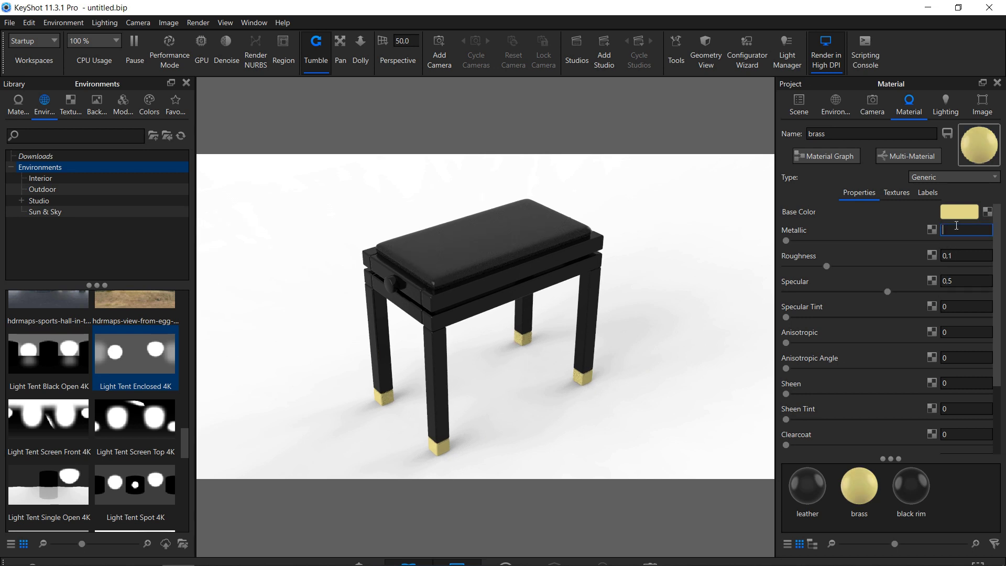
pyautogui.write('1')
pyautogui.press('Return')
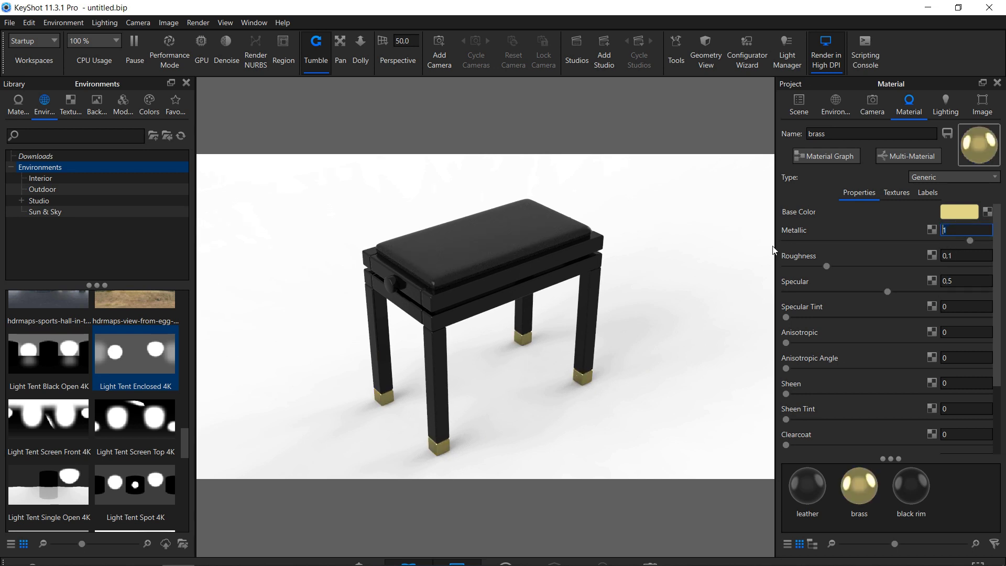
# Open the seat's leather material for editing and switch the camera to the standard Top view.
pyautogui.click(520, 250)
pyautogui.doubleClick(520, 251)
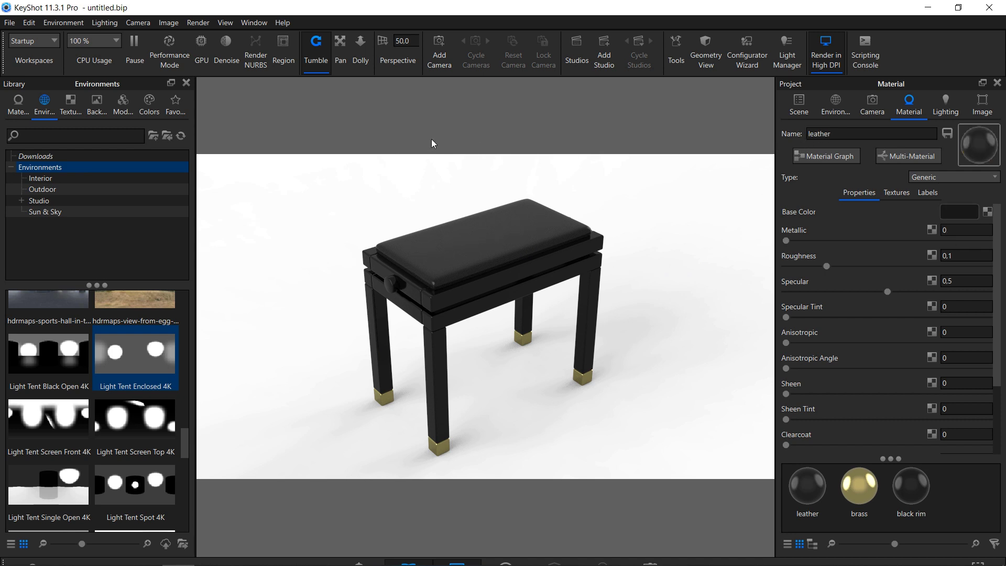
pyautogui.click(137, 23)
pyautogui.moveTo(183, 187)
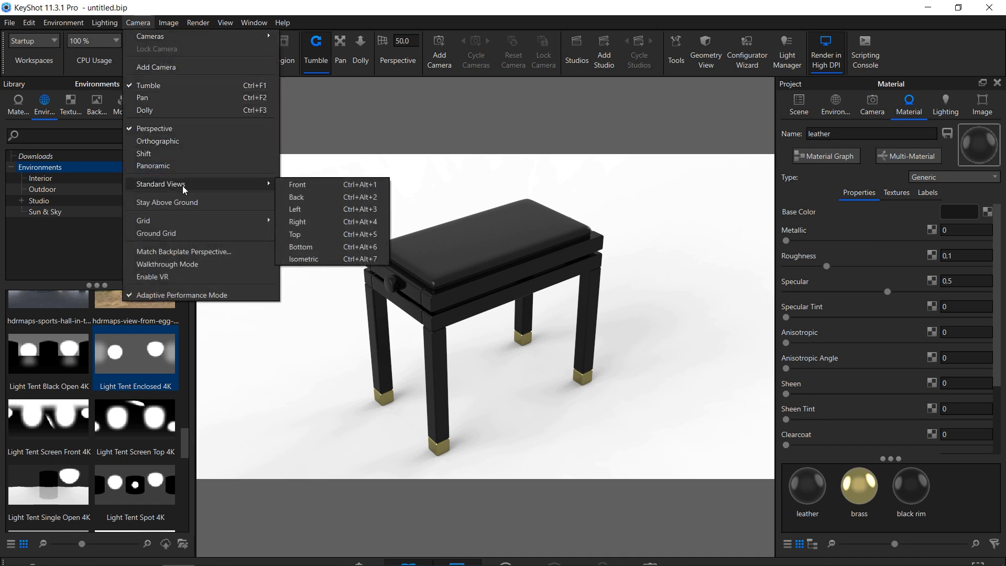
pyautogui.click(309, 234)
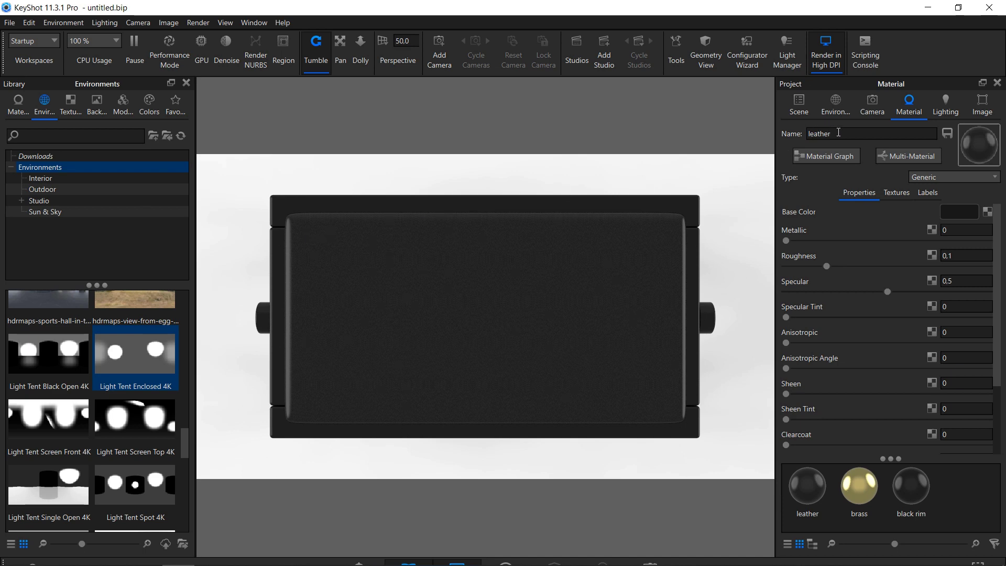
# Assign a 3D Paint texture to the Base Color of the leather material.
pyautogui.moveTo(839, 132); pyautogui.dragTo(775, 137)
pyautogui.scroll(-3, 925, 259)
pyautogui.scroll(3, 924, 259)
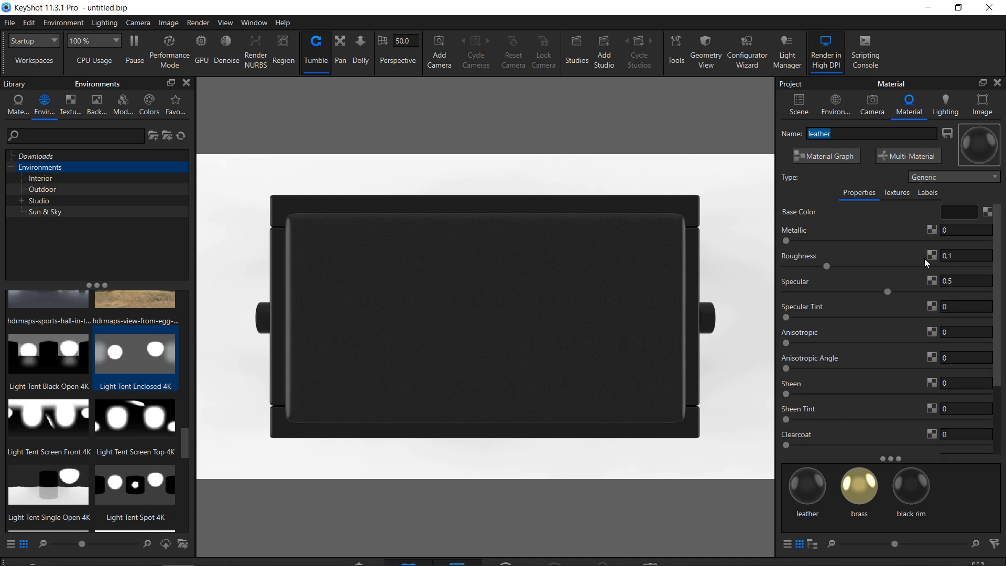
pyautogui.click(896, 193)
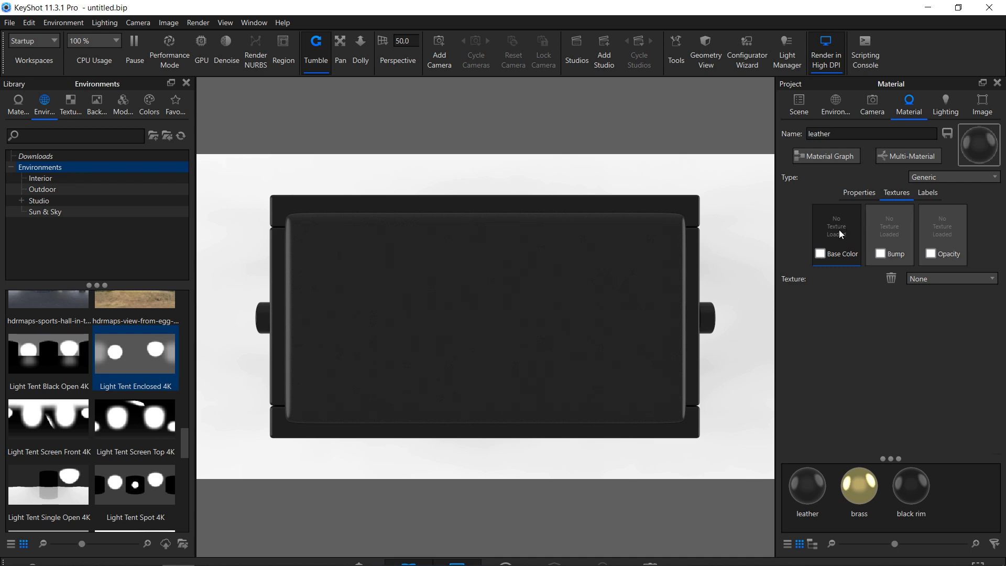
pyautogui.click(927, 280)
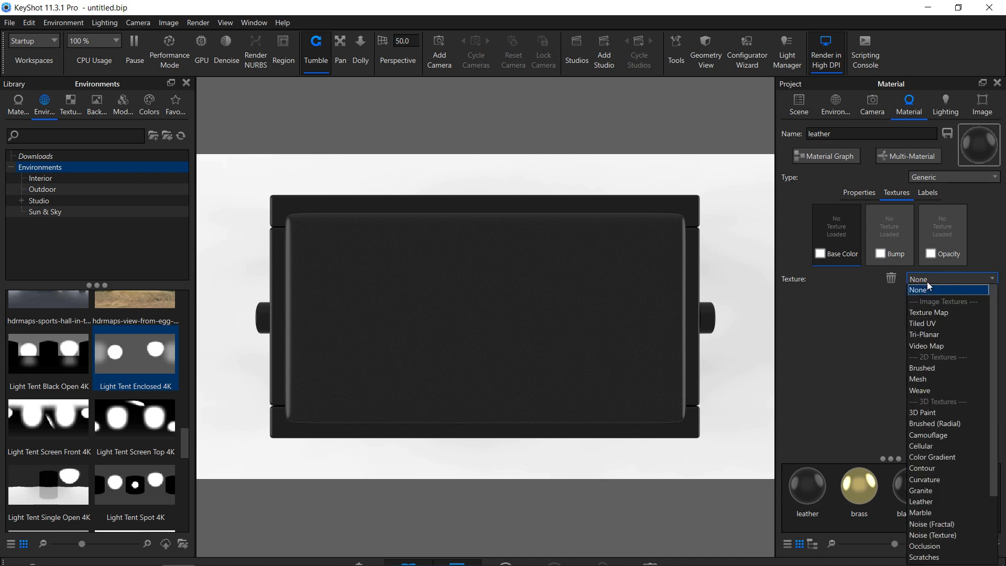
pyautogui.click(922, 411)
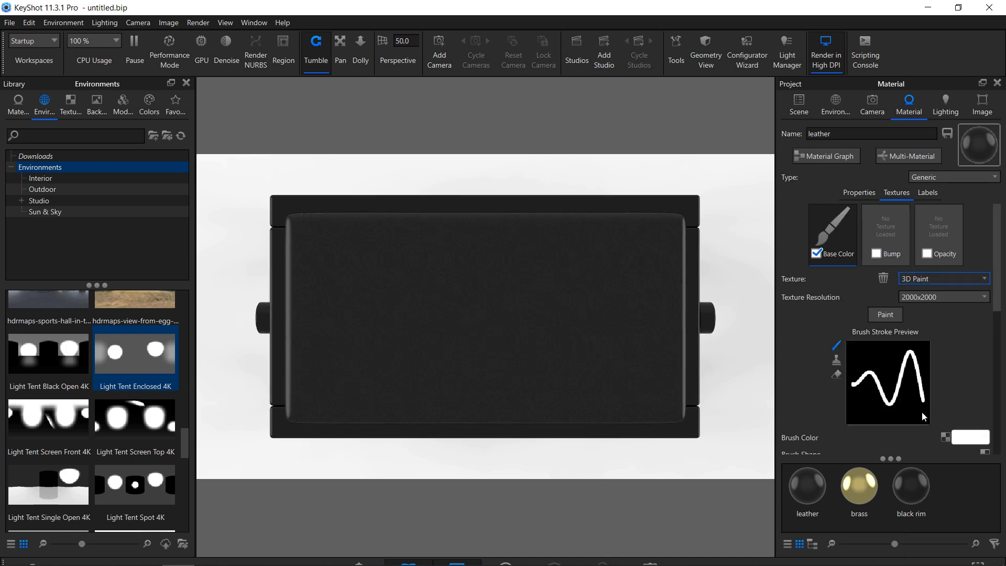
# Review the 3D Paint brush and layer settings and inspect the leather material's node graph.
pyautogui.scroll(-4, 922, 411)
pyautogui.scroll(-5, 922, 412)
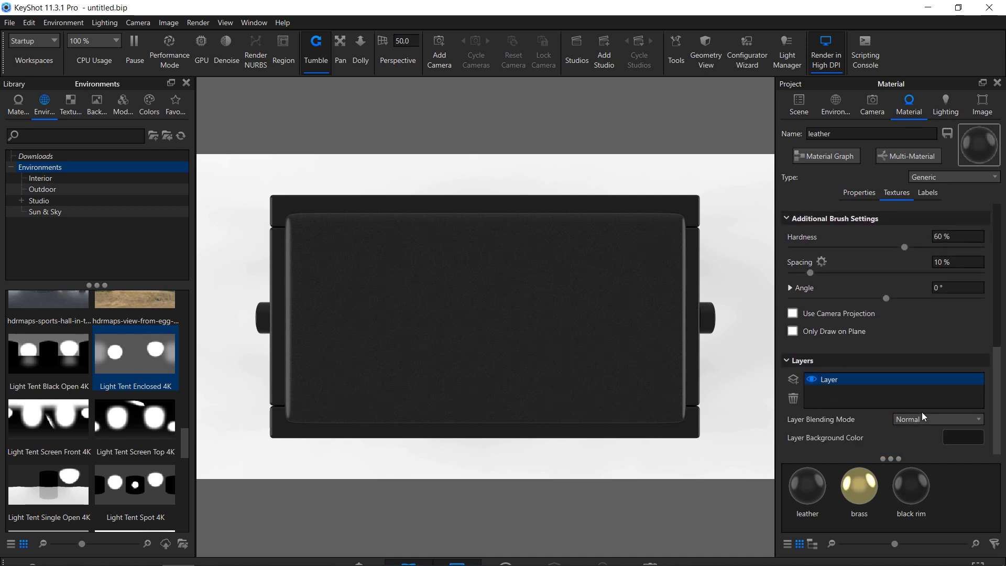
pyautogui.scroll(6, 922, 412)
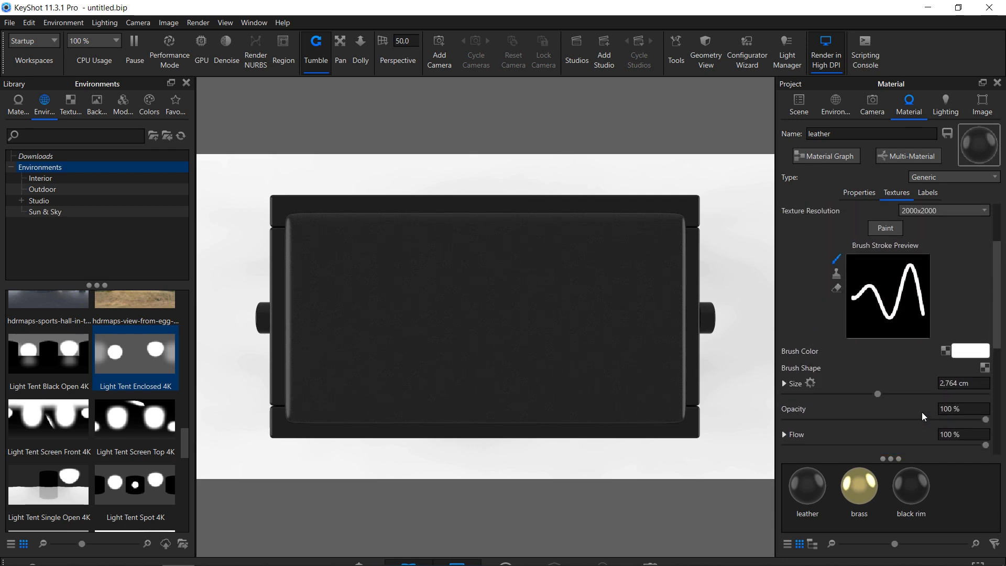
pyautogui.scroll(2, 922, 411)
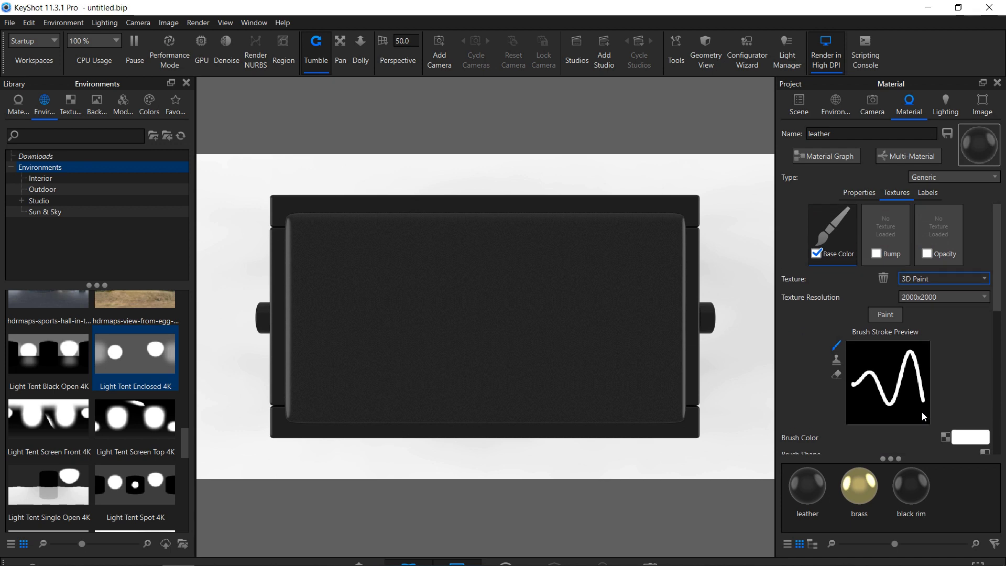
pyautogui.click(828, 156)
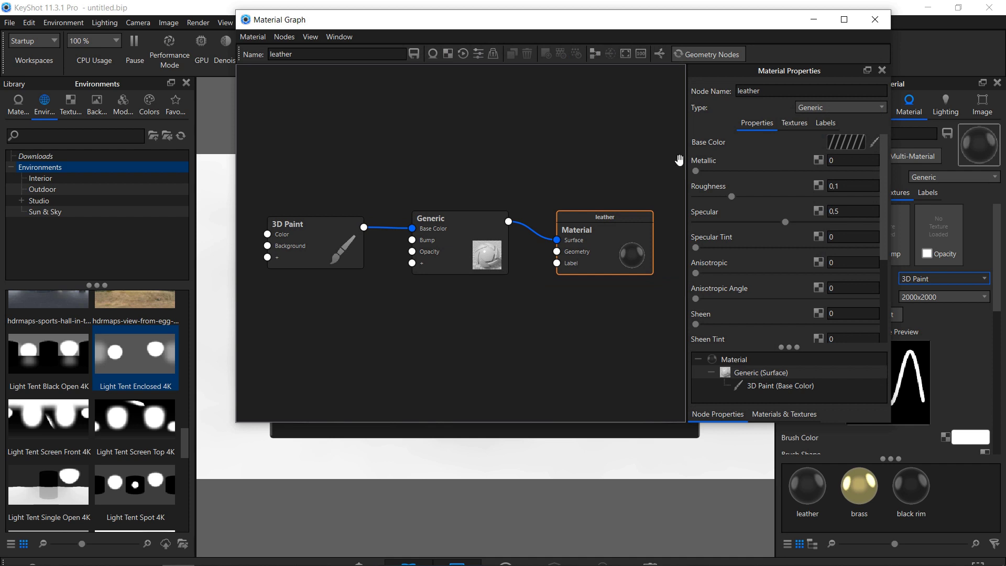
pyautogui.click(874, 22)
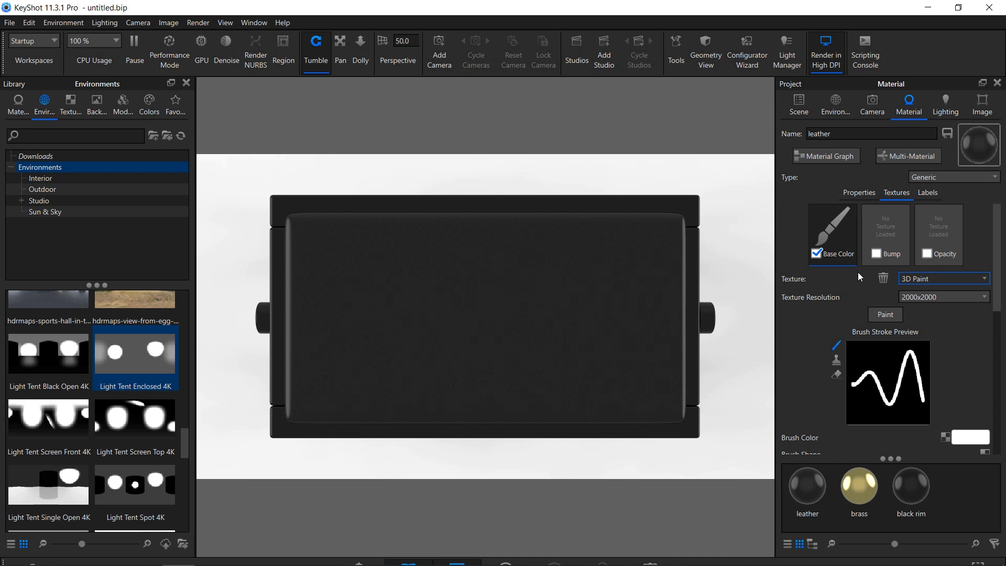
# Try a diagonal white brush stroke across the seat, undo it and leave paint mode.
pyautogui.click(886, 316)
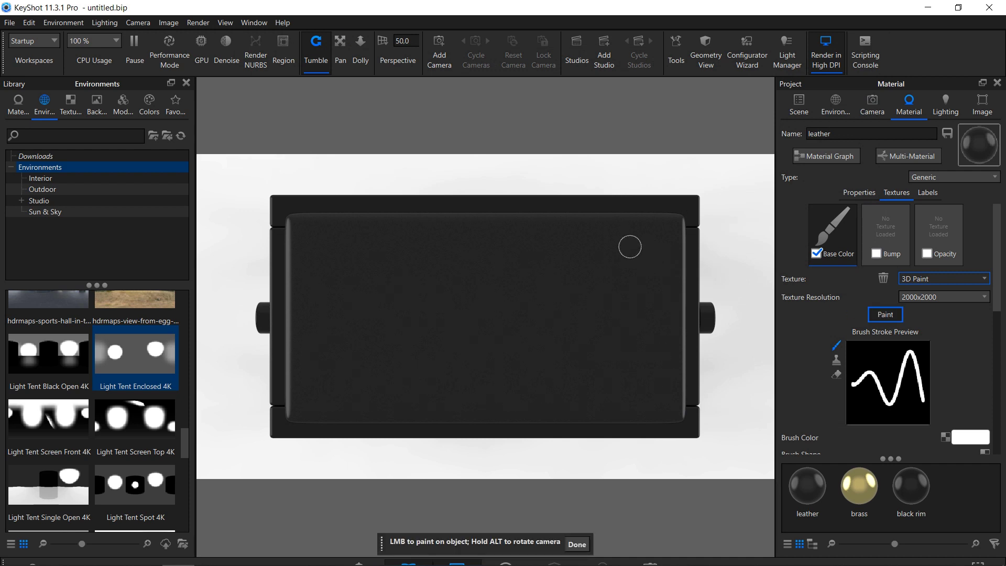
pyautogui.moveTo(626, 246)
pyautogui.mouseDown()
pyautogui.moveTo(456, 330)
pyautogui.moveTo(416, 363)
pyautogui.mouseUp()
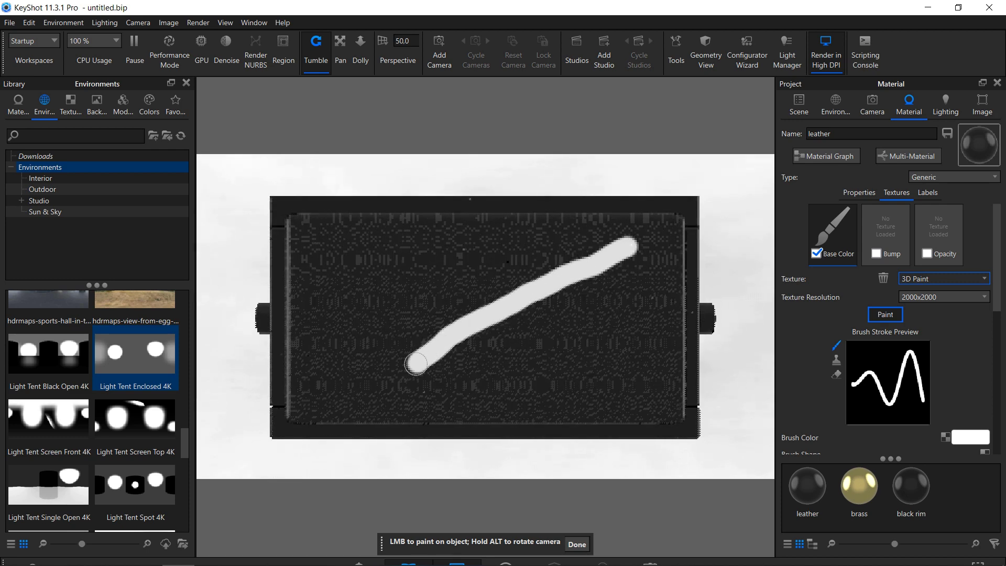
pyautogui.hotkey('ctrl', 'z')
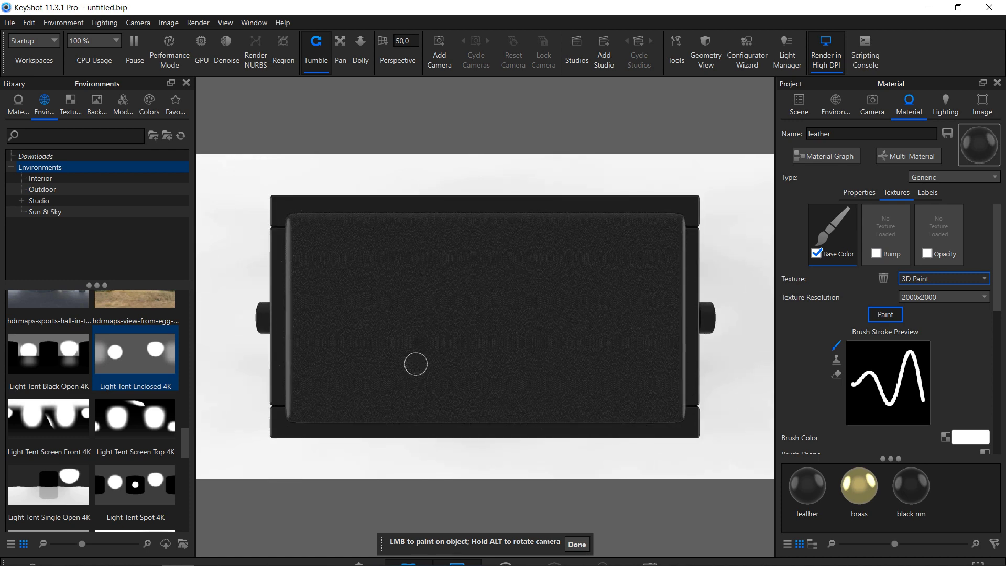
pyautogui.click(878, 316)
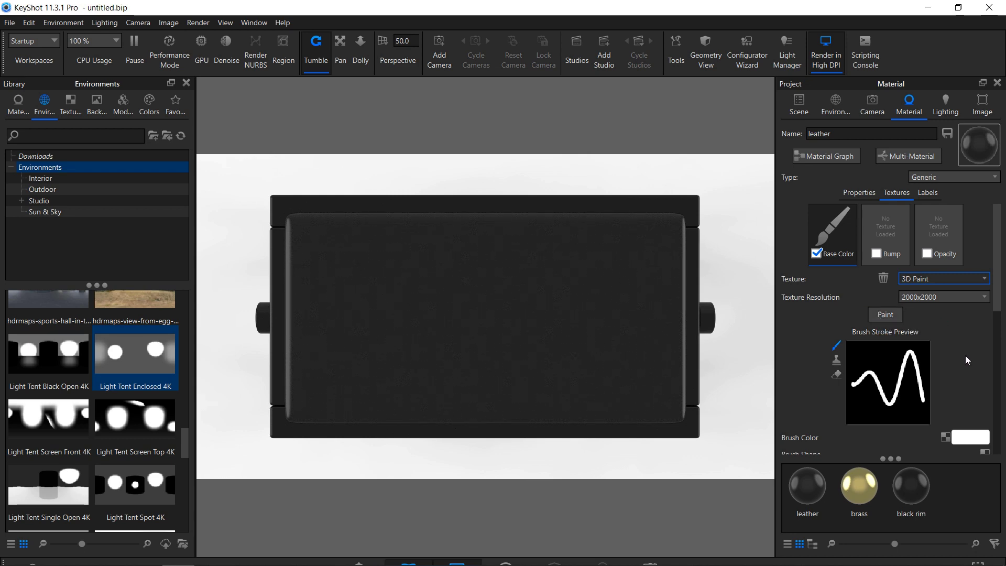
# Load Leather031_2K_Color from the Piano Chair folder as the Brush Color texture and set the brush size to 6 cm.
pyautogui.scroll(-3, 965, 355)
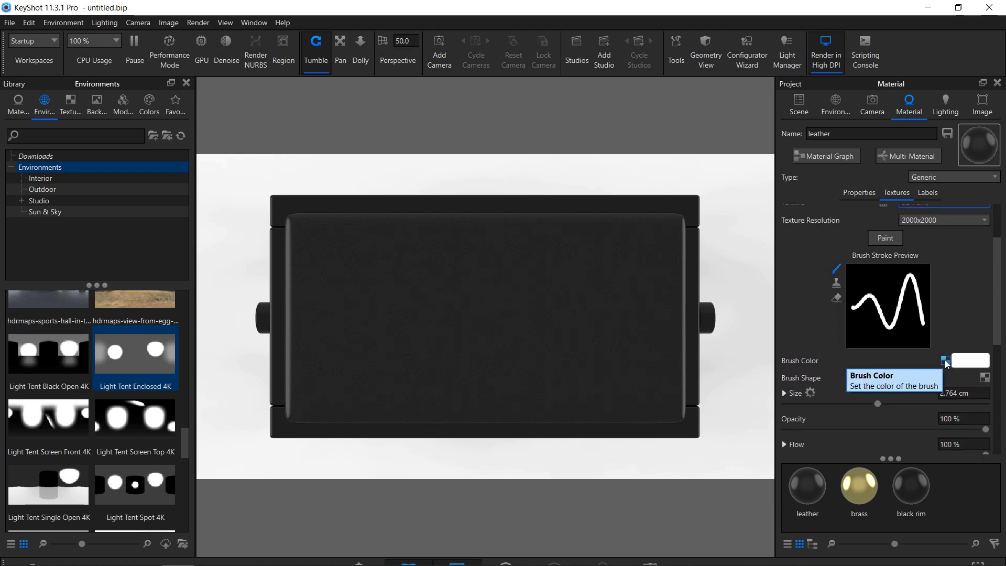
pyautogui.click(945, 359)
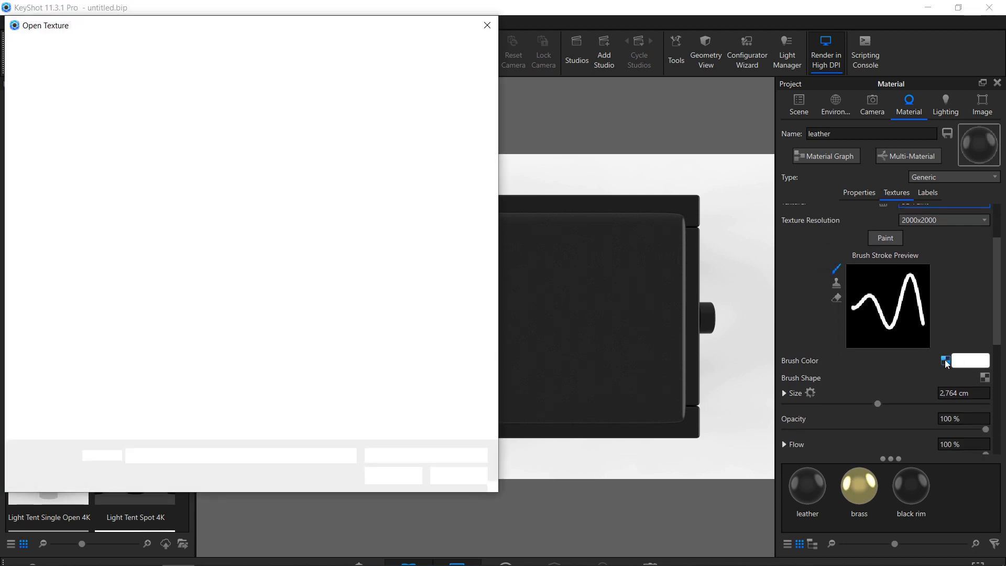
pyautogui.click(151, 131)
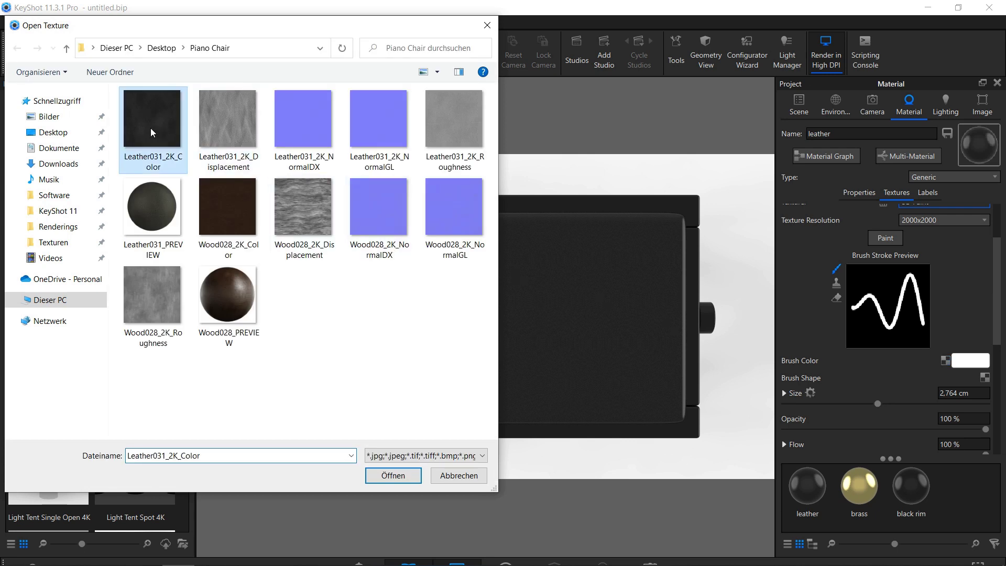
pyautogui.doubleClick(150, 129)
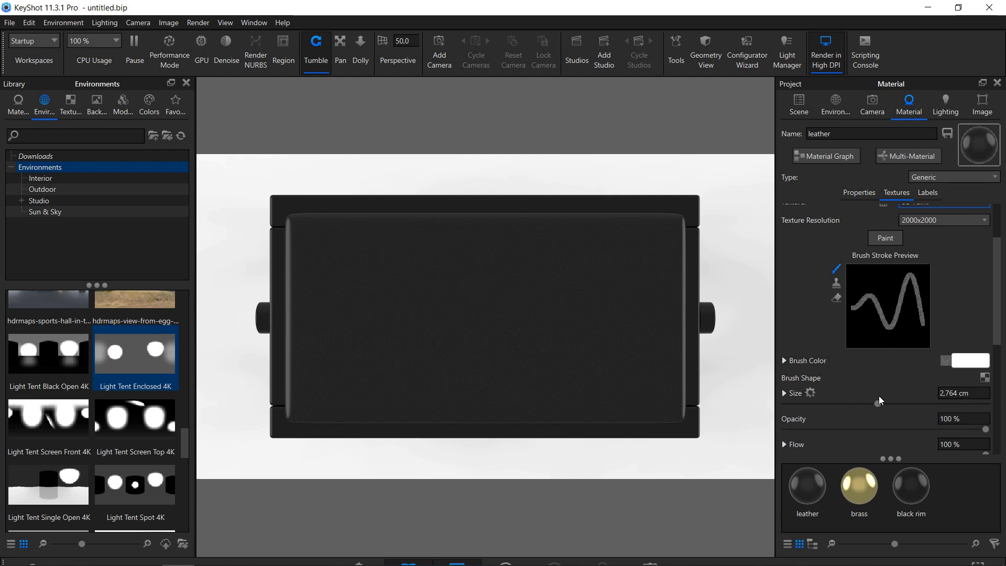
pyautogui.moveTo(879, 400); pyautogui.dragTo(1004, 398)
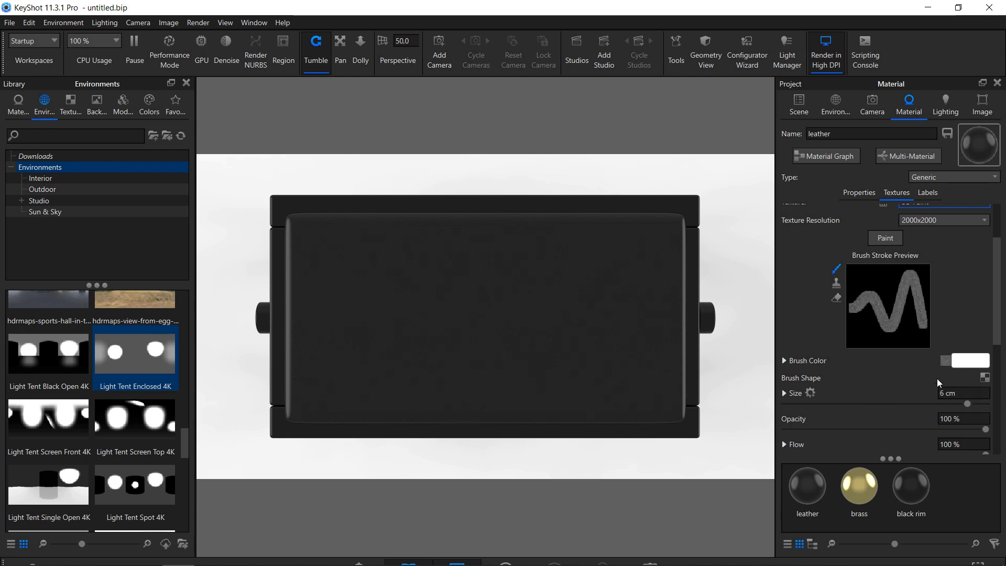
# Try a zigzag stroke with the leather-textured brush on the seat, examine it up close and undo it.
pyautogui.click(885, 242)
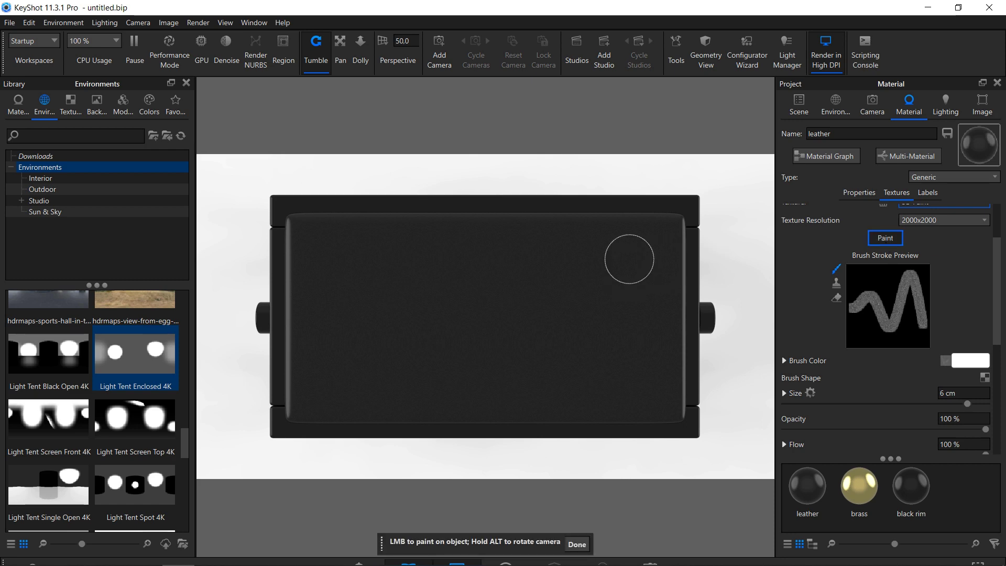
pyautogui.moveTo(629, 260)
pyautogui.mouseDown()
pyautogui.moveTo(598, 378)
pyautogui.moveTo(553, 256)
pyautogui.moveTo(520, 370)
pyautogui.moveTo(459, 257)
pyautogui.moveTo(420, 389)
pyautogui.mouseUp()
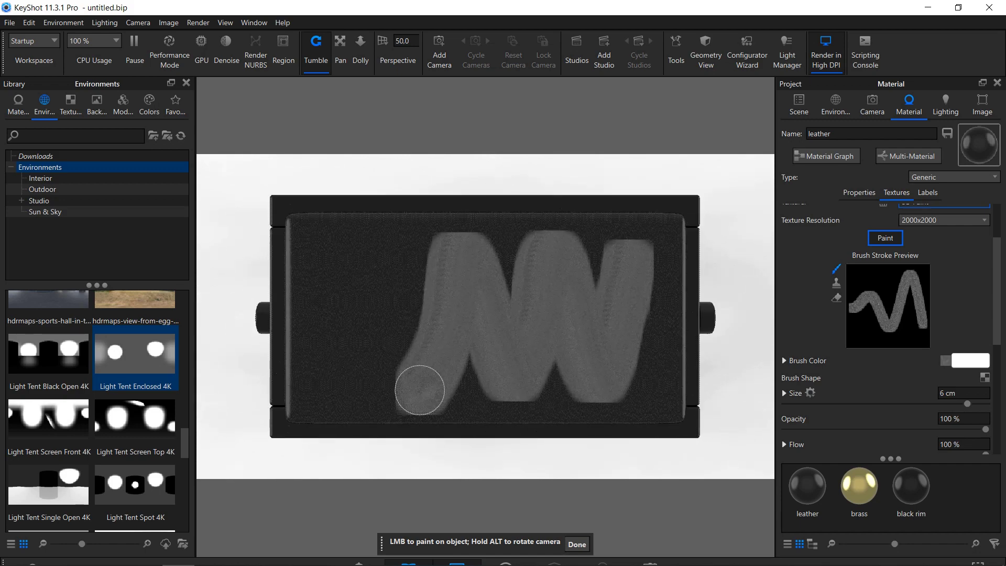
pyautogui.scroll(10, 419, 389)
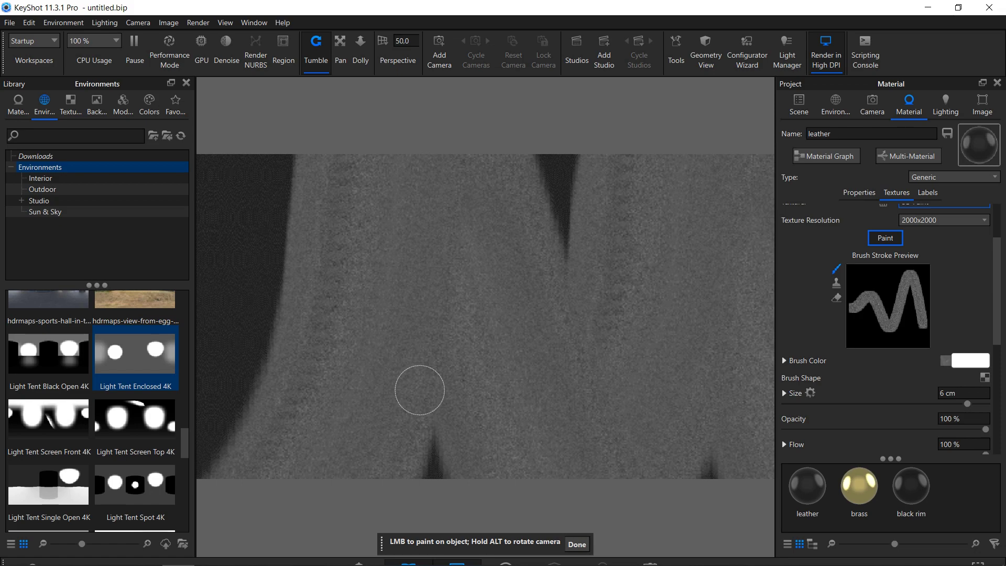
pyautogui.scroll(-10, 420, 390)
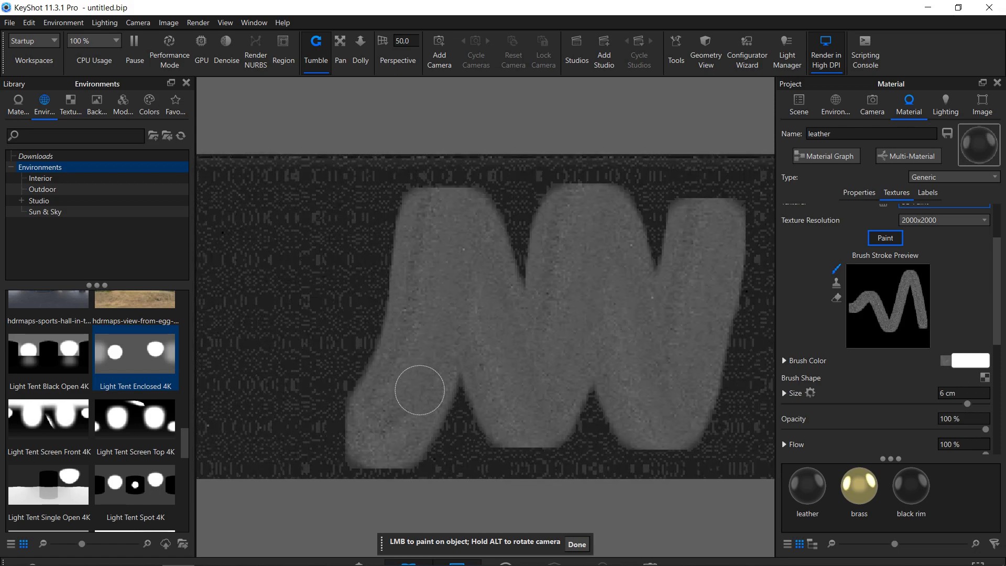
pyautogui.scroll(-2, 420, 390)
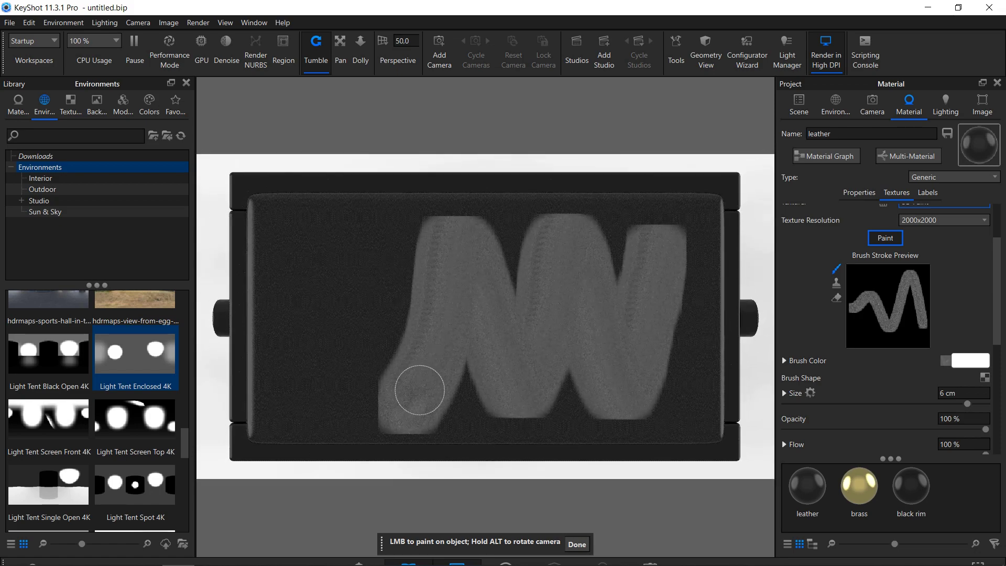
pyautogui.hotkey('ctrl', 'z')
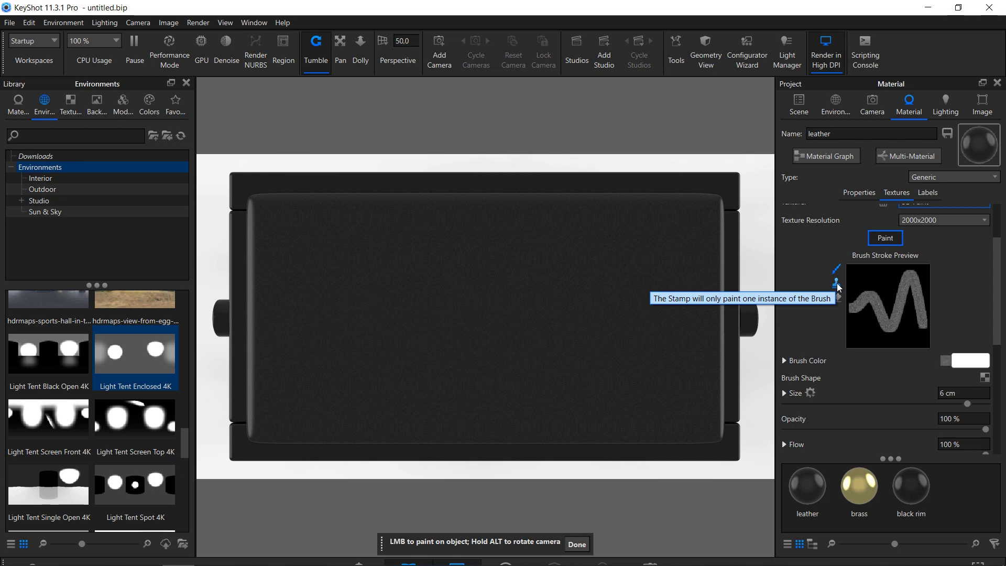
# Switch 3D Paint to the Stamp tool and place four leather-textured stamps on the seat, two of them overlapping.
pyautogui.click(837, 284)
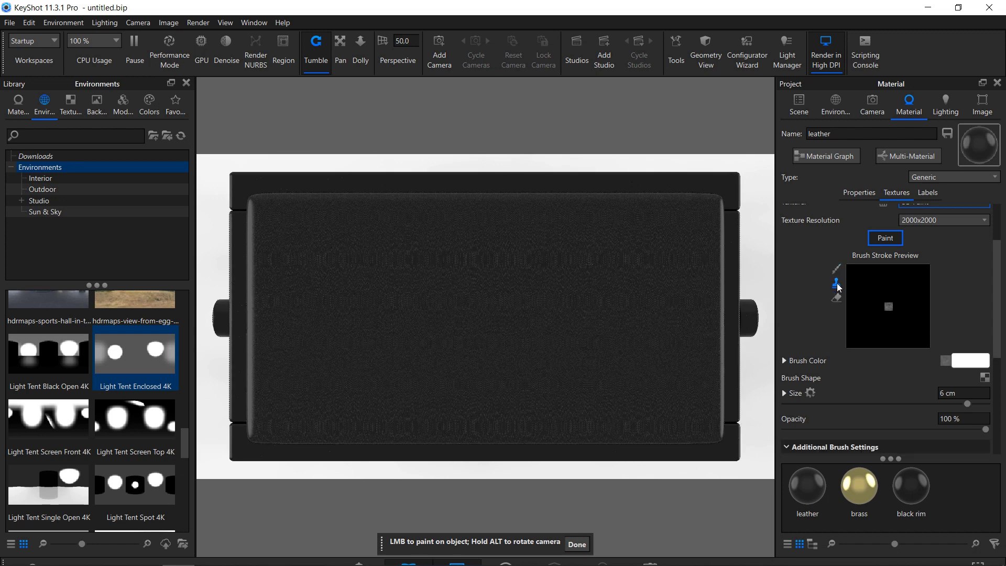
pyautogui.click(594, 265)
pyautogui.click(489, 354)
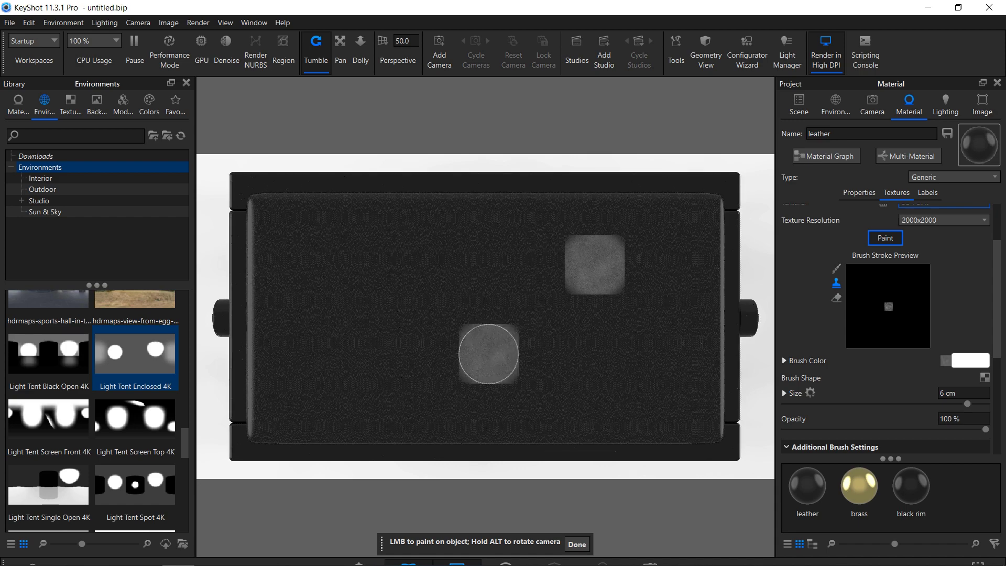
pyautogui.click(491, 241)
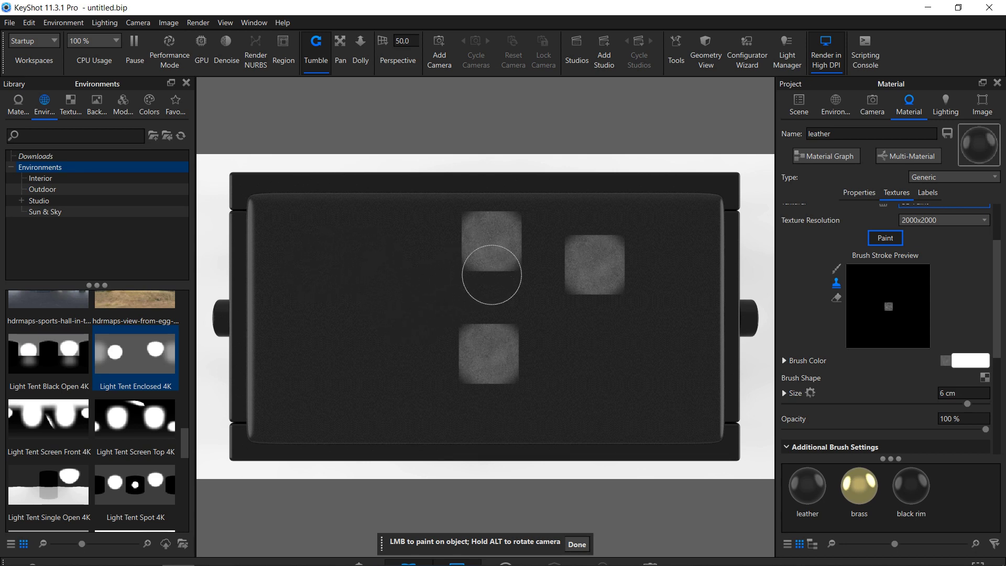
pyautogui.click(617, 296)
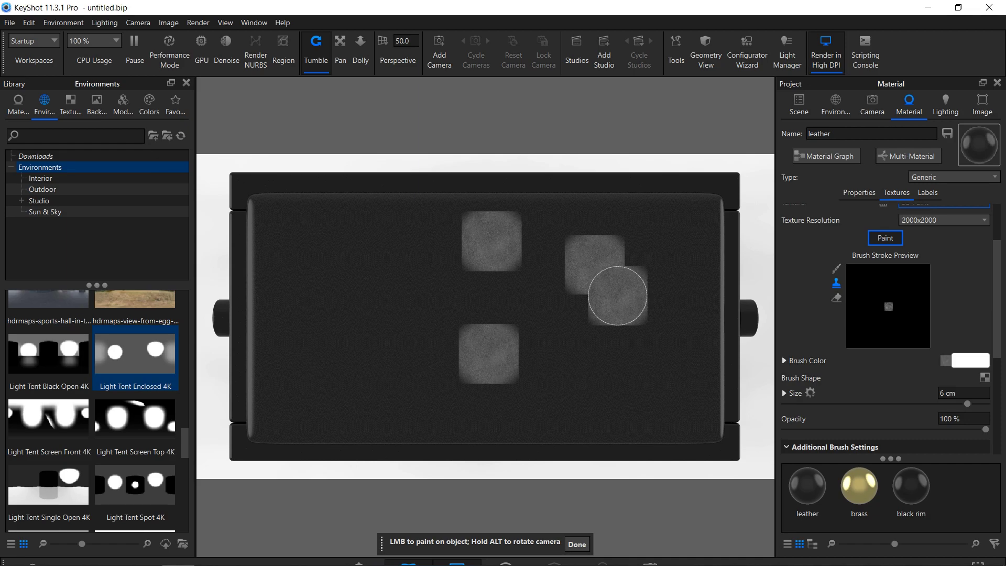
pyautogui.scroll(5, 617, 296)
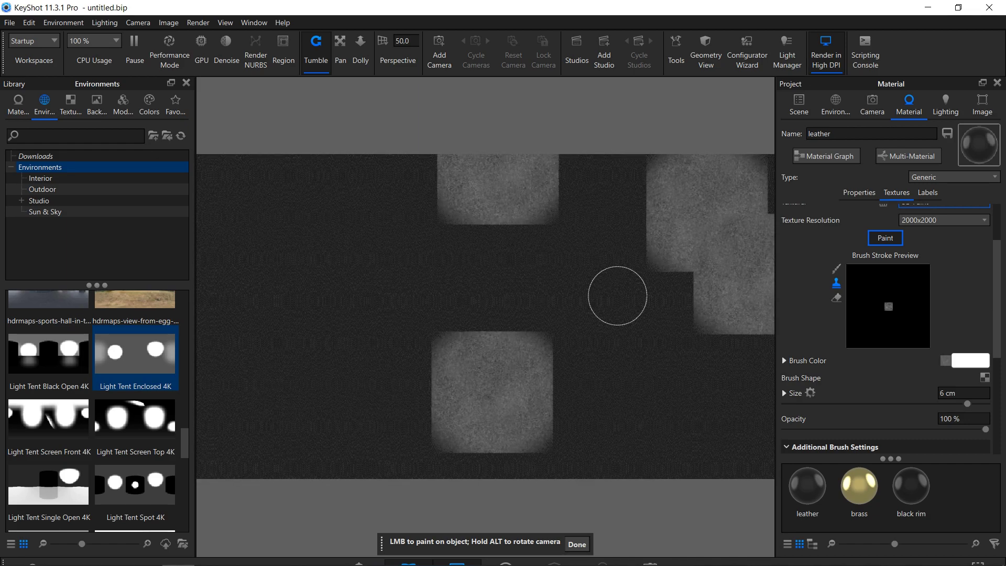
# Turn on Performance Mode, then undo the four leather stamps on the seat and leave paint mode.
pyautogui.click(169, 49)
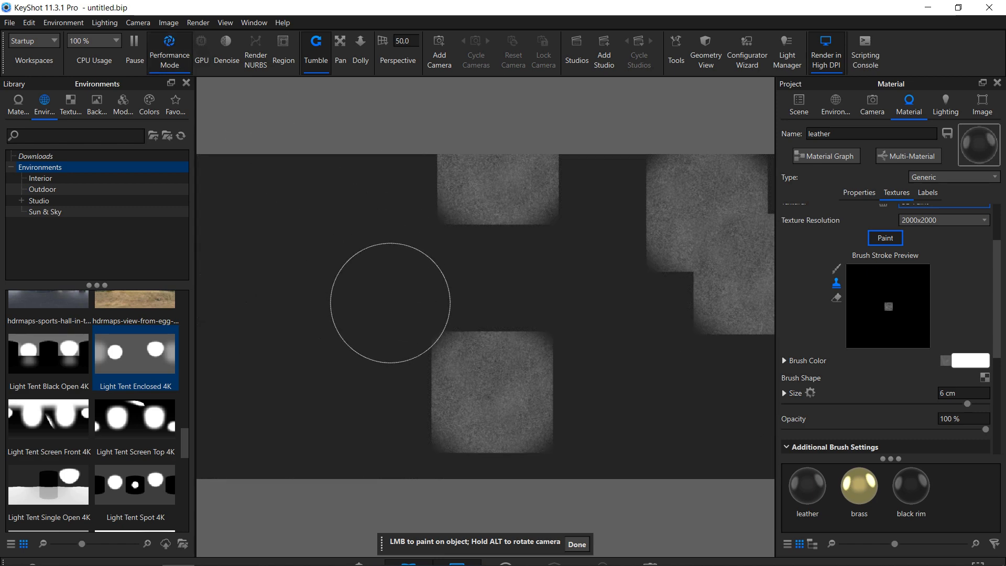
pyautogui.scroll(-5, 390, 303)
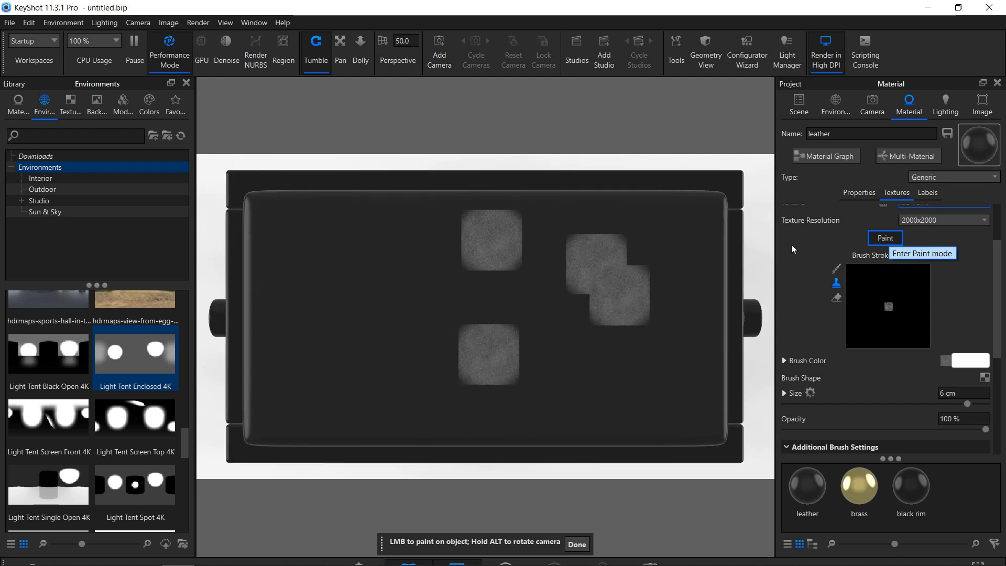
pyautogui.hotkey('ctrl', 'z')
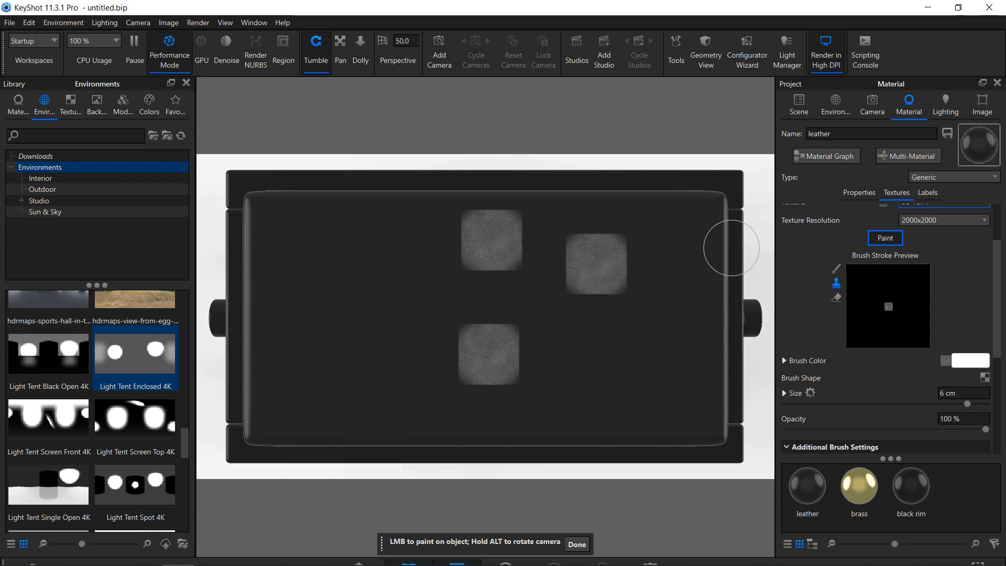
pyautogui.hotkey('ctrl', 'z')
pyautogui.hotkey('ctrl', 'z')
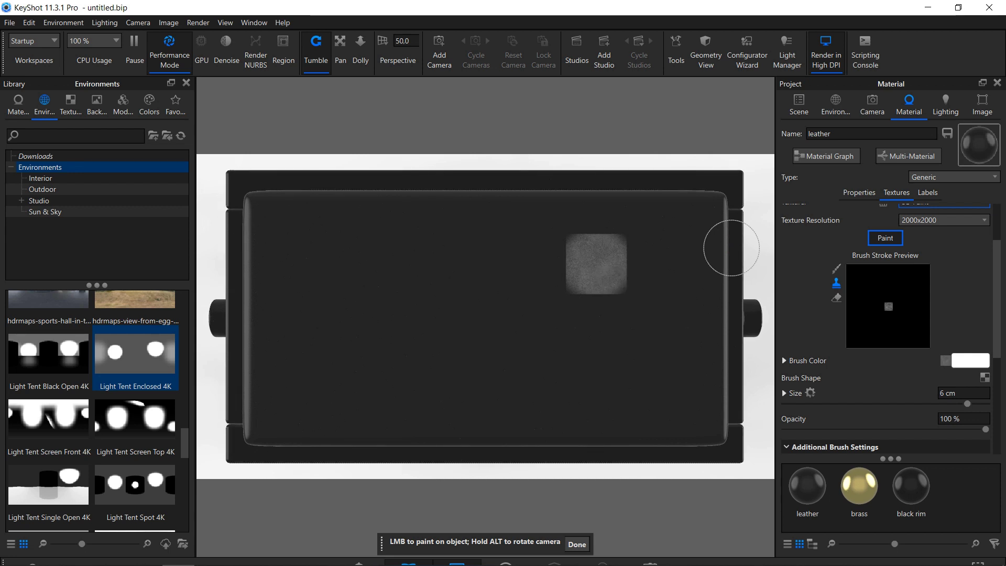
pyautogui.hotkey('ctrl', 'z')
pyautogui.click(879, 236)
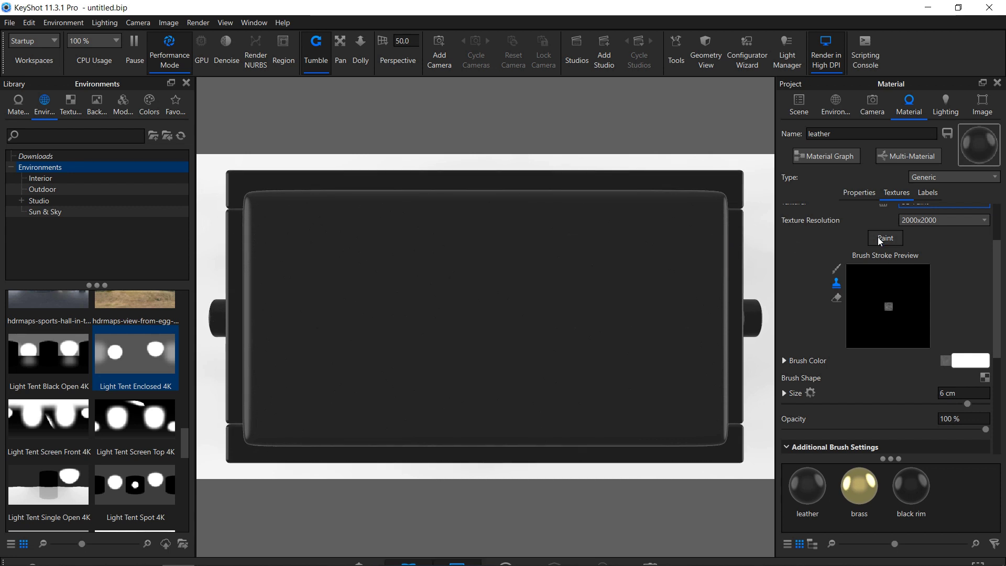
# Set the stamp size to 50 cm and cover the whole seat top with overlapping leather stamps from the top view.
pyautogui.click(945, 393)
pyautogui.press('BackSpace')
pyautogui.write('50')
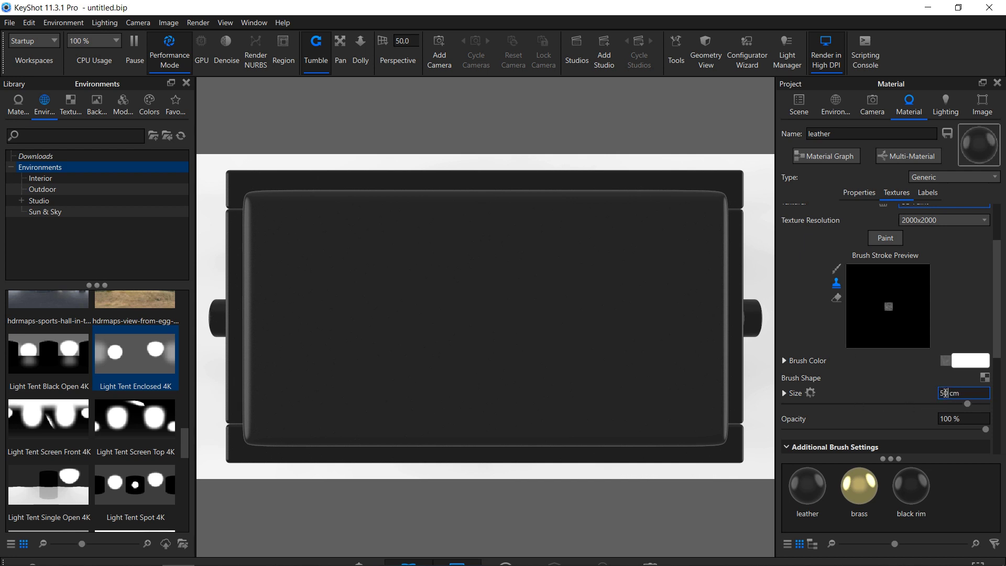
pyautogui.press('Return')
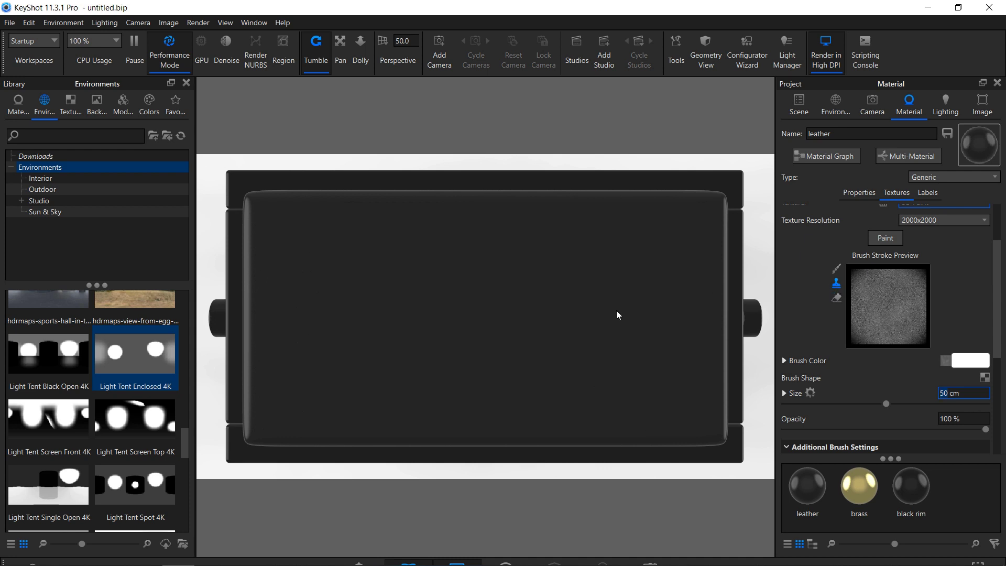
pyautogui.click(885, 238)
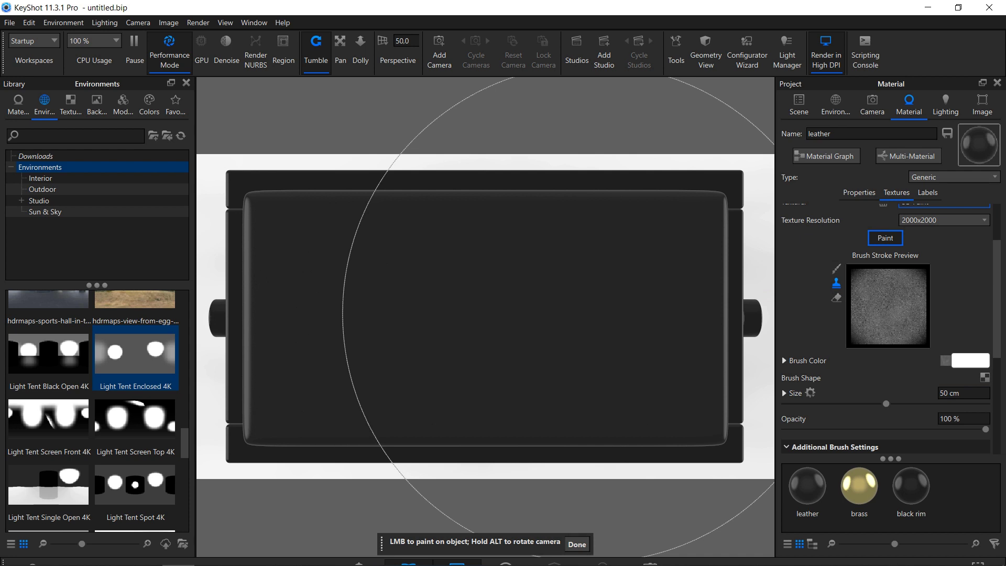
pyautogui.click(587, 316)
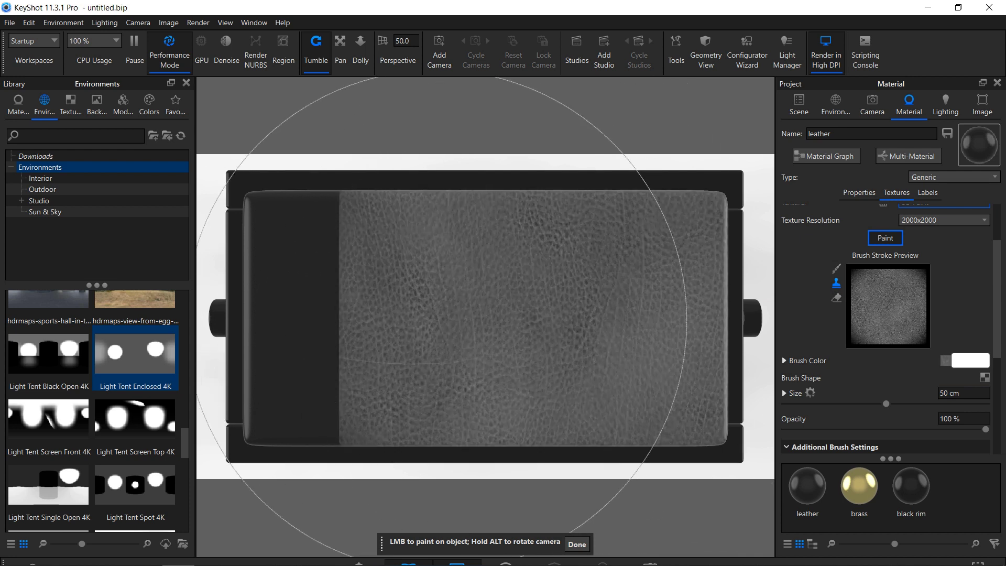
pyautogui.click(297, 316)
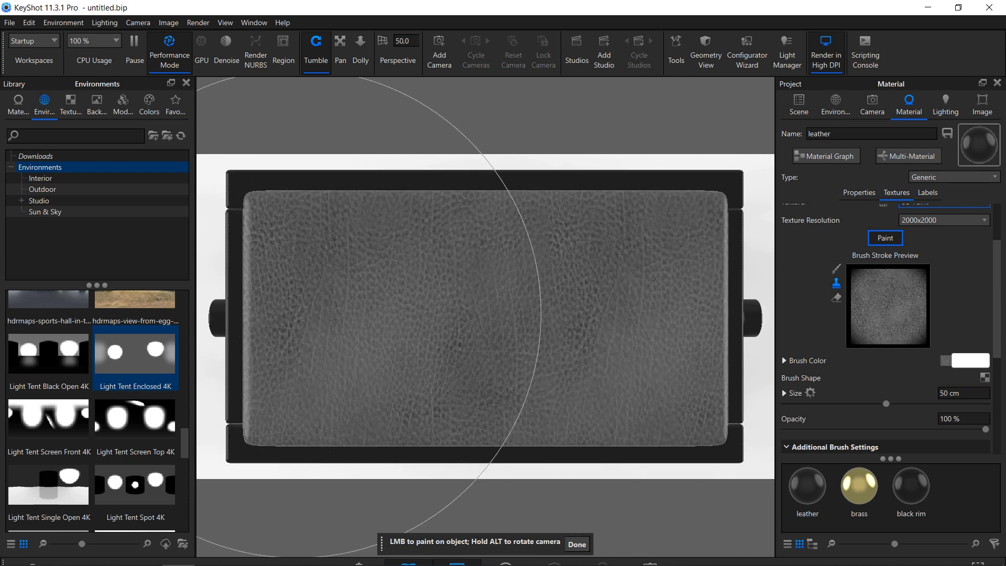
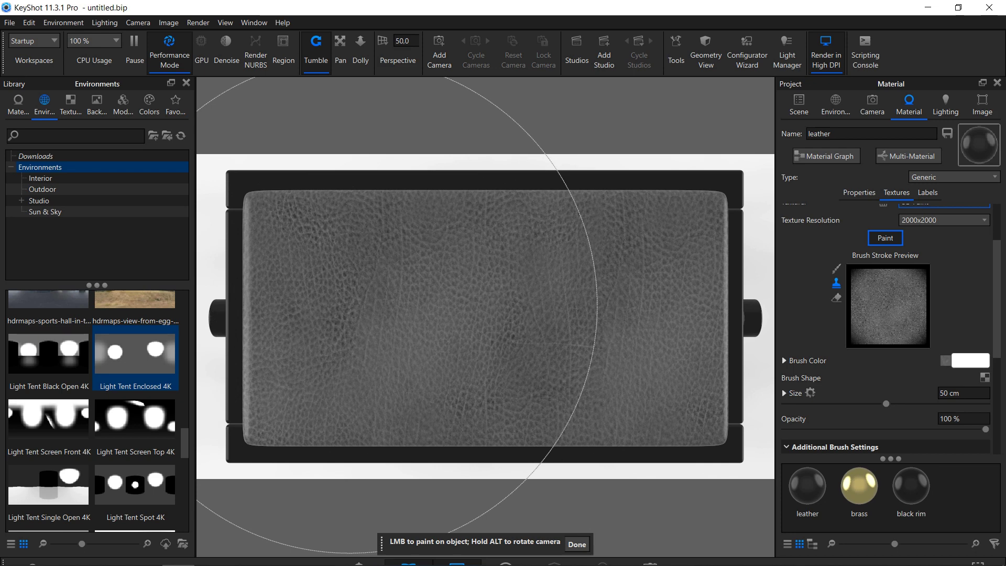
pyautogui.click(885, 238)
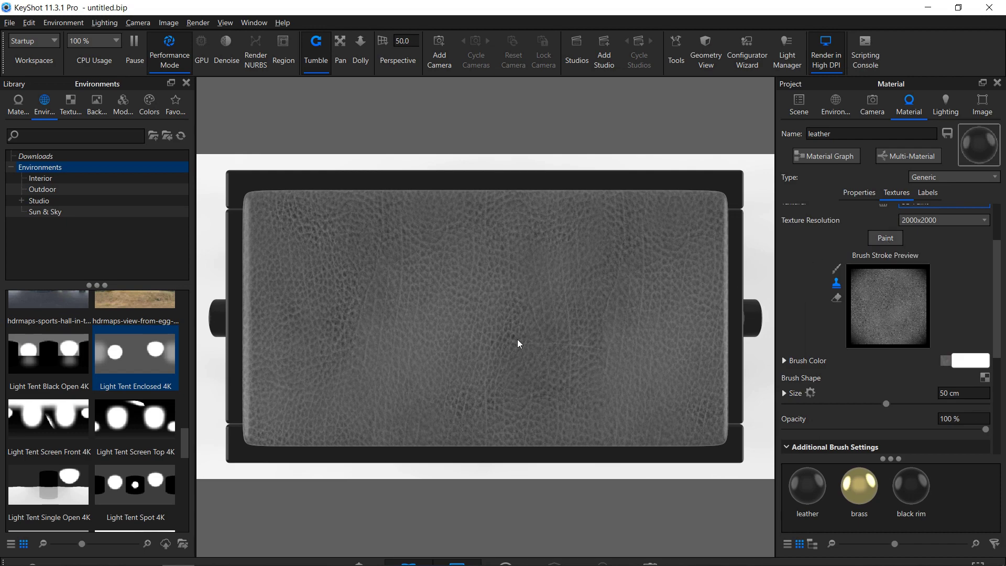
# Examine the leather texture along the seat's side edges and front corner from an angled view.
pyautogui.moveTo(370, 363); pyautogui.dragTo(520, 250)
pyautogui.scroll(5, 520, 250)
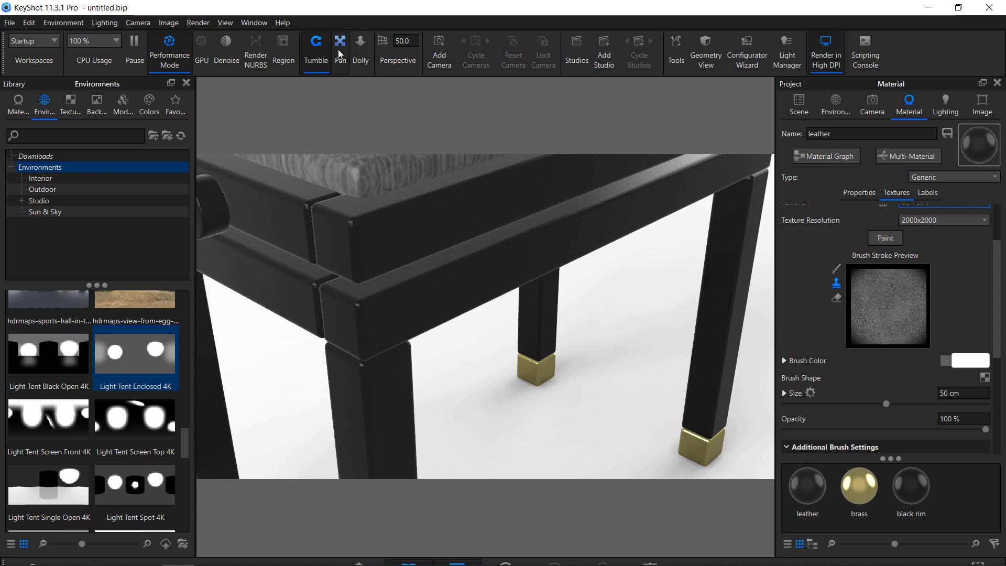
pyautogui.click(340, 53)
pyautogui.moveTo(443, 208); pyautogui.dragTo(541, 320)
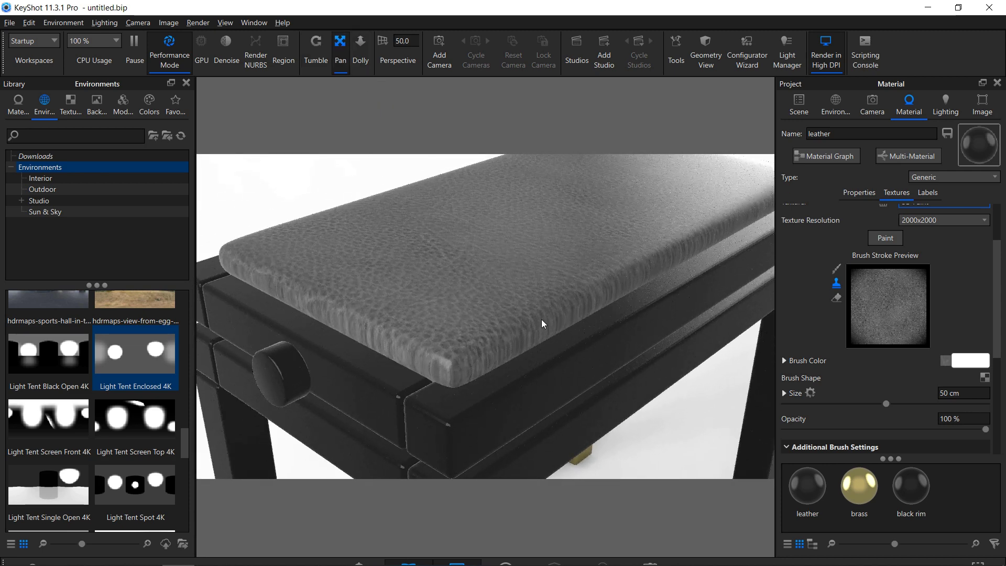
pyautogui.scroll(3, 541, 319)
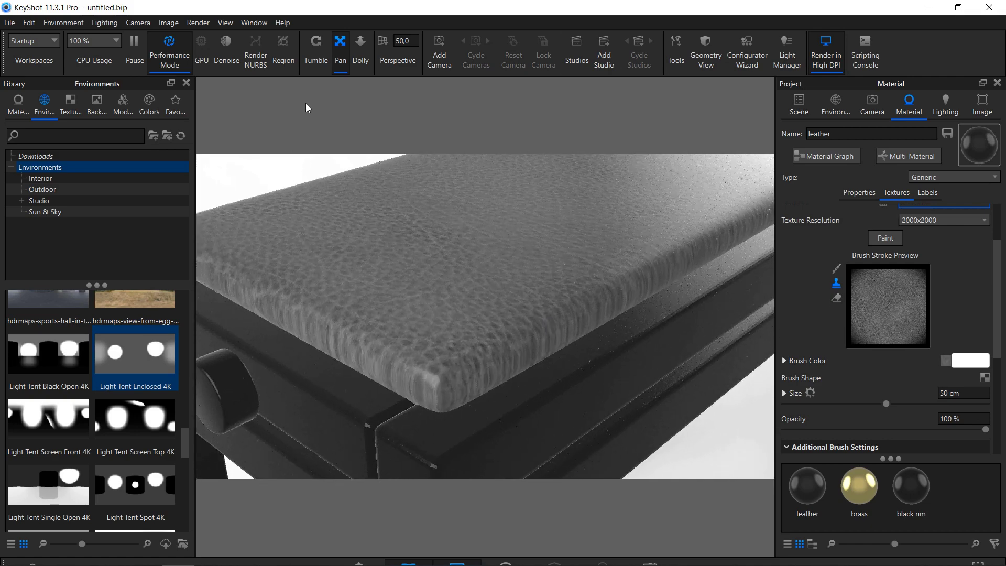
pyautogui.click(315, 55)
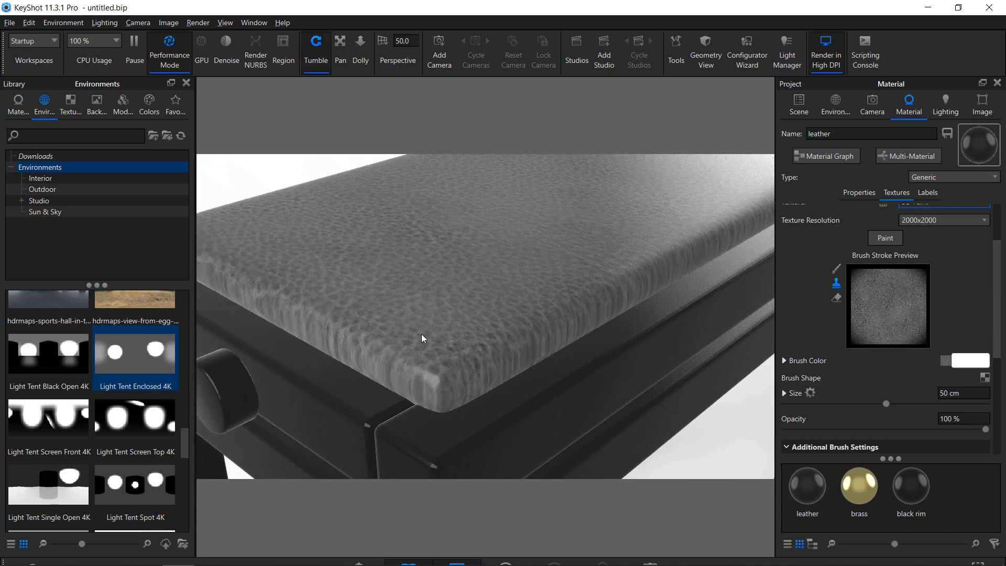
pyautogui.moveTo(422, 331)
pyautogui.mouseDown()
pyautogui.moveTo(422, 315)
pyautogui.moveTo(422, 330)
pyautogui.mouseUp()
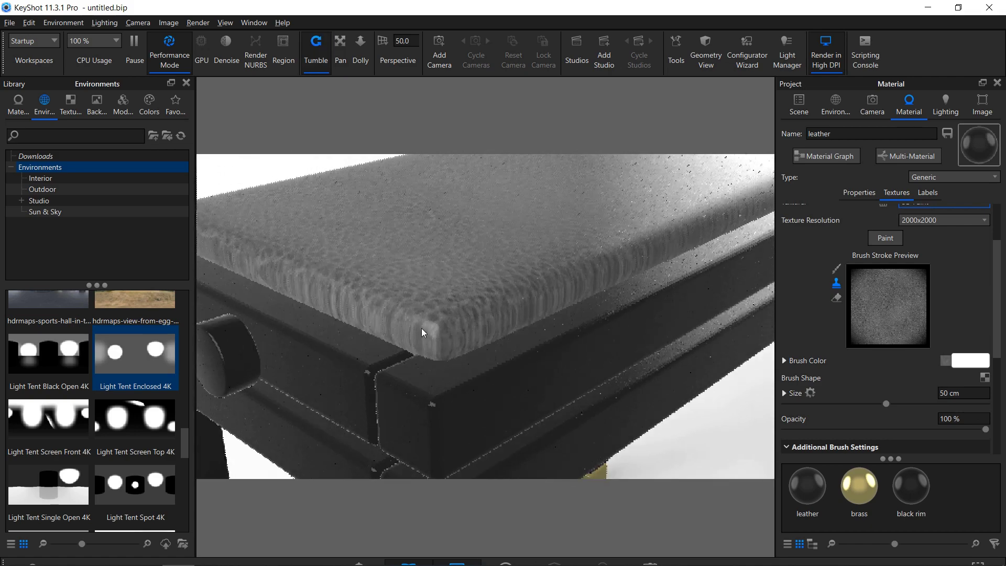
pyautogui.scroll(-5, 421, 328)
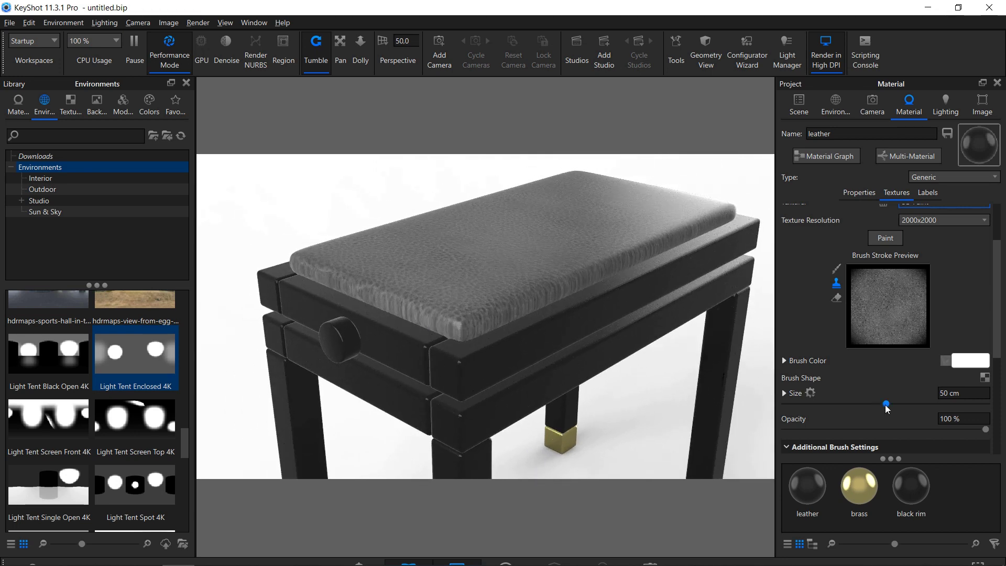
# Try stamping the leather over the seat at 50 cm from the angled view.
pyautogui.click(883, 239)
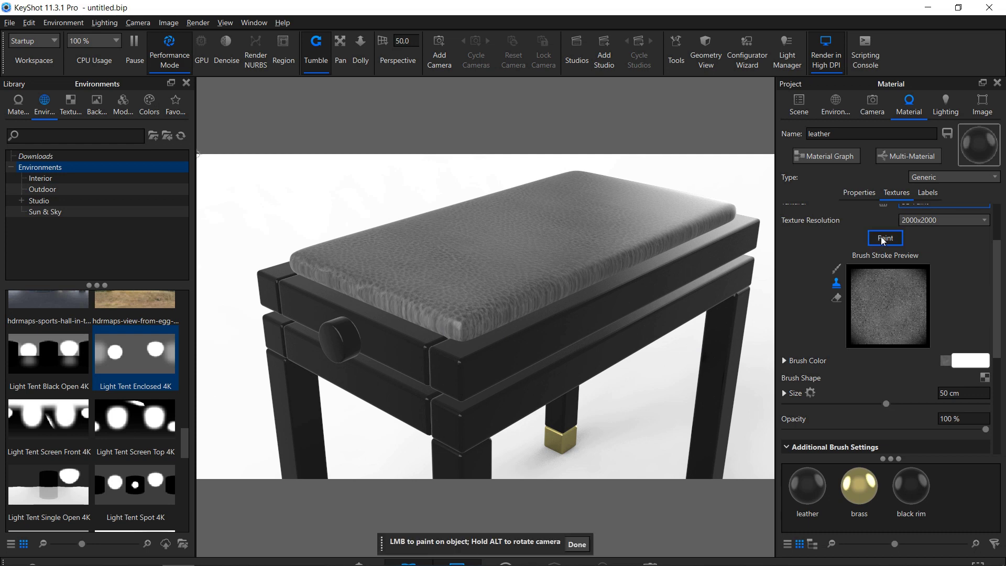
pyautogui.scroll(-3, 502, 315)
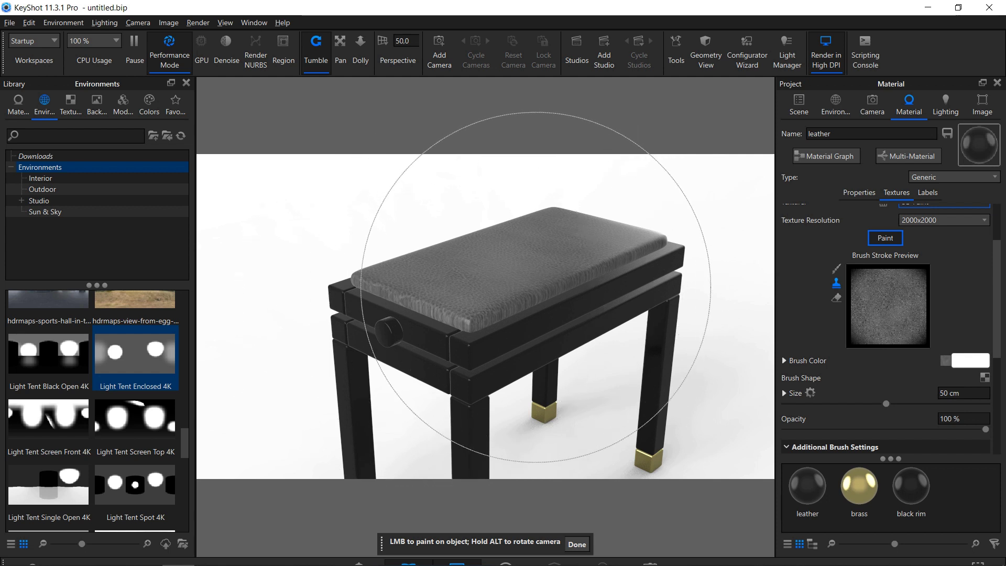
pyautogui.click(536, 287)
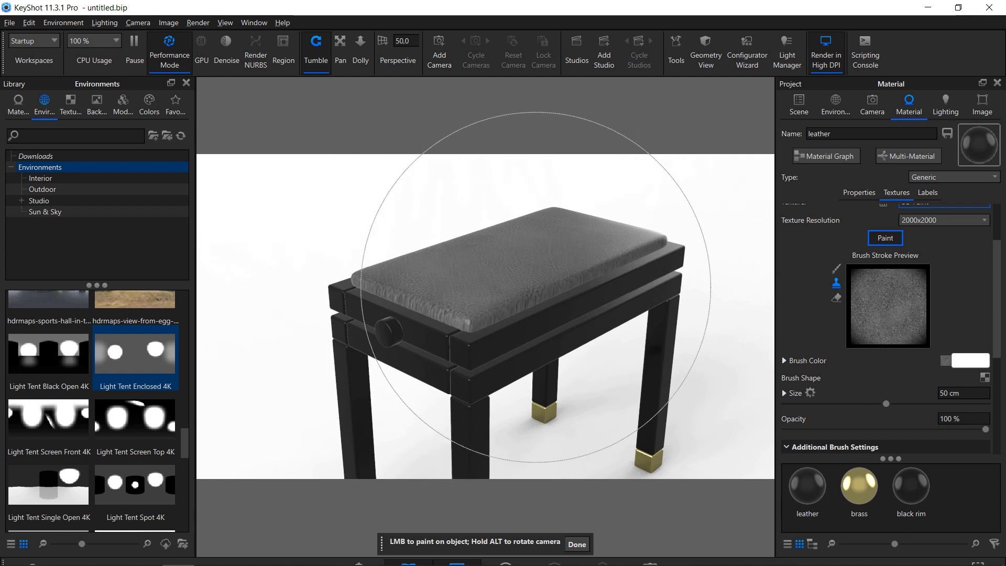
pyautogui.click(536, 287)
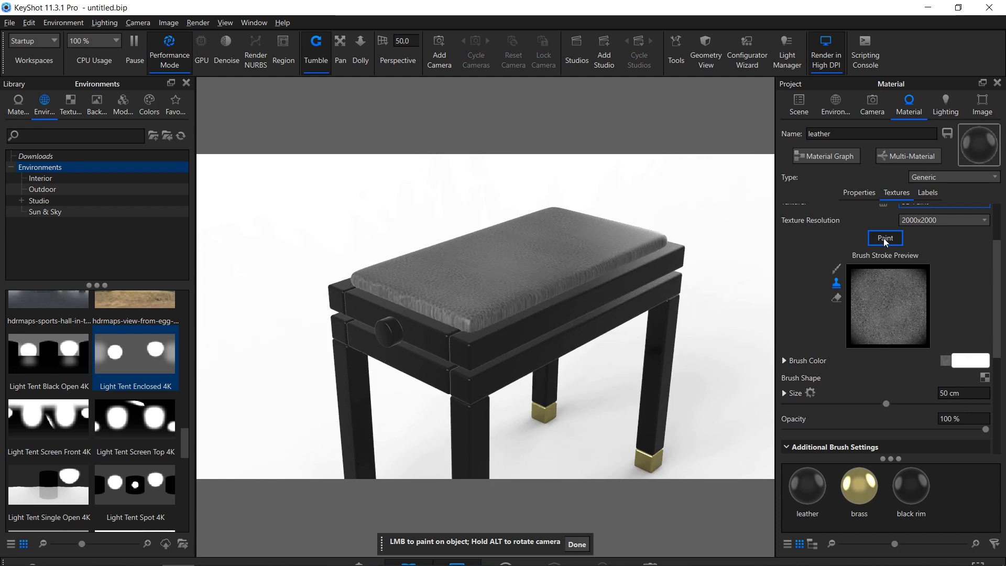
# Reduce the stamp size to 2.5 cm, stamp leather along the seat's side near the front corner and check the patch up close.
pyautogui.moveTo(886, 405)
pyautogui.mouseDown()
pyautogui.moveTo(796, 408)
pyautogui.moveTo(827, 407)
pyautogui.moveTo(812, 407)
pyautogui.mouseUp()
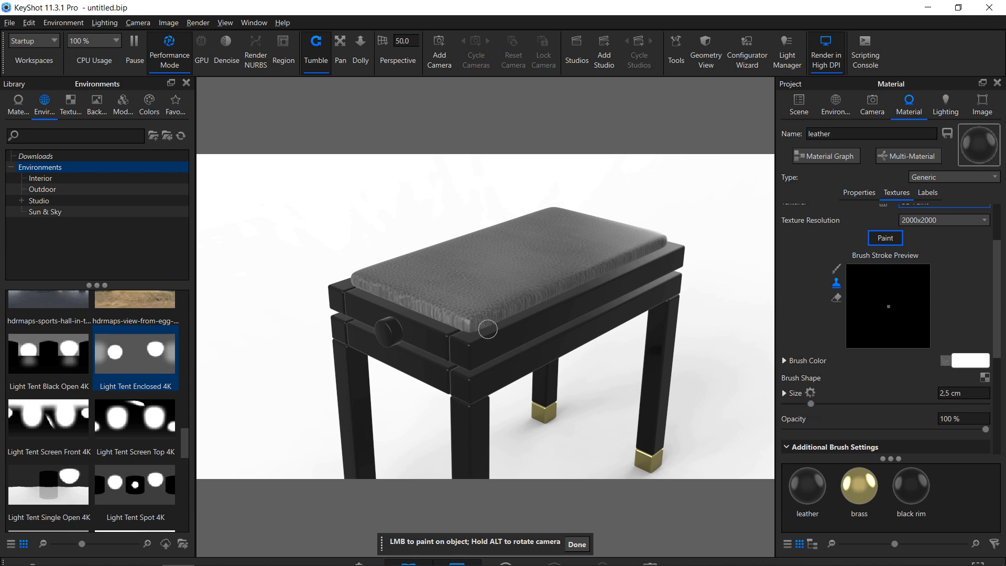
pyautogui.scroll(5, 475, 324)
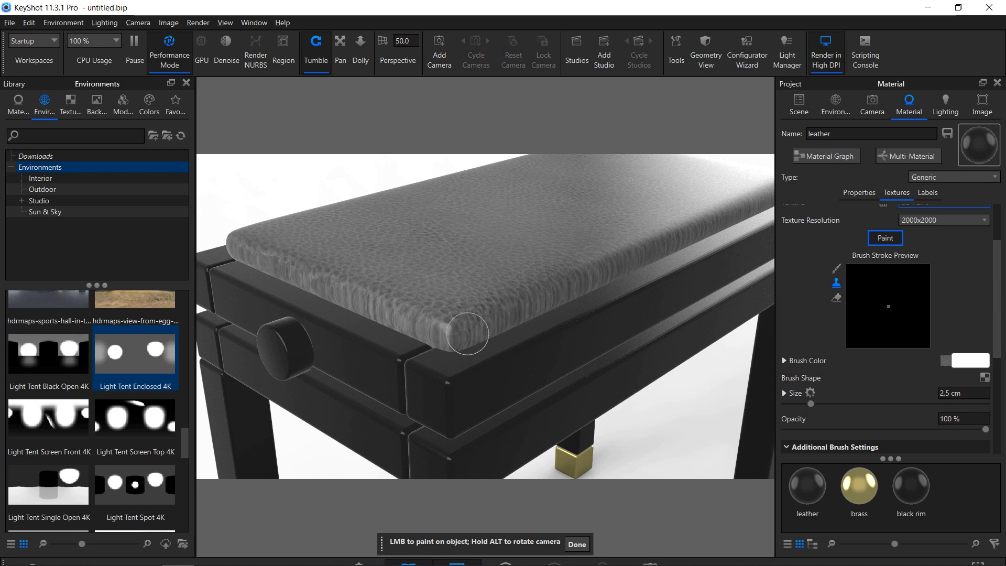
pyautogui.moveTo(505, 312); pyautogui.dragTo(549, 295)
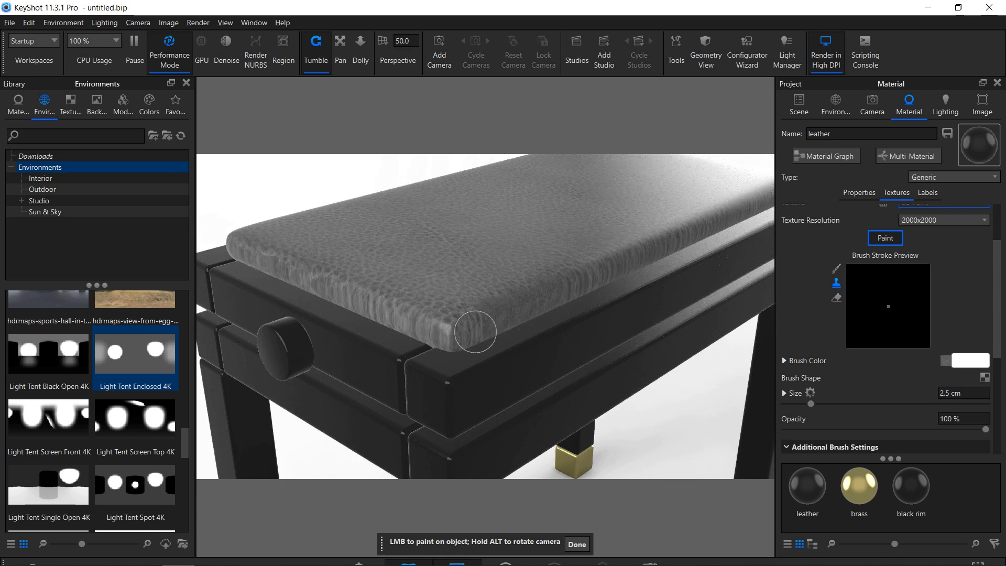
pyautogui.scroll(5, 474, 333)
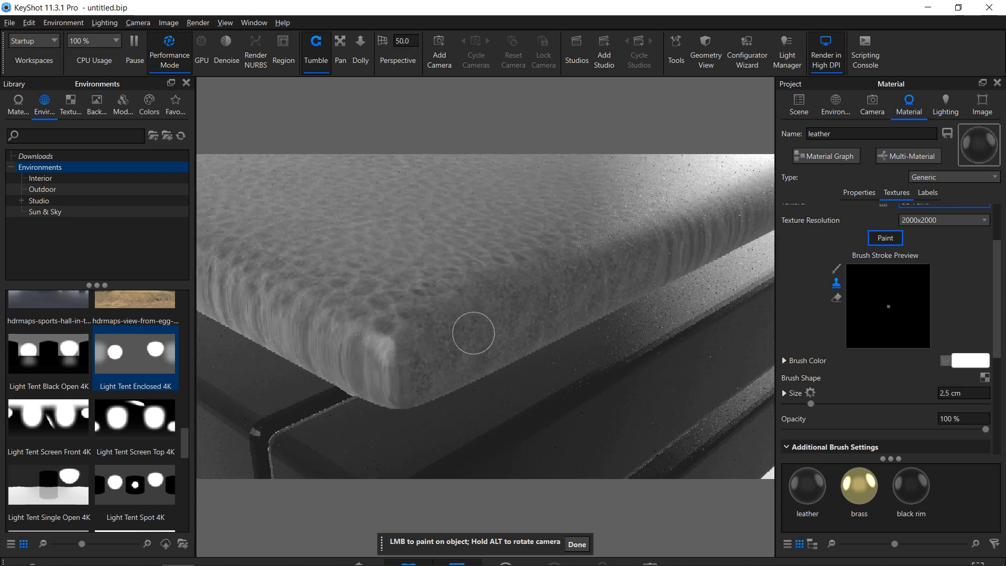
pyautogui.scroll(3, 473, 332)
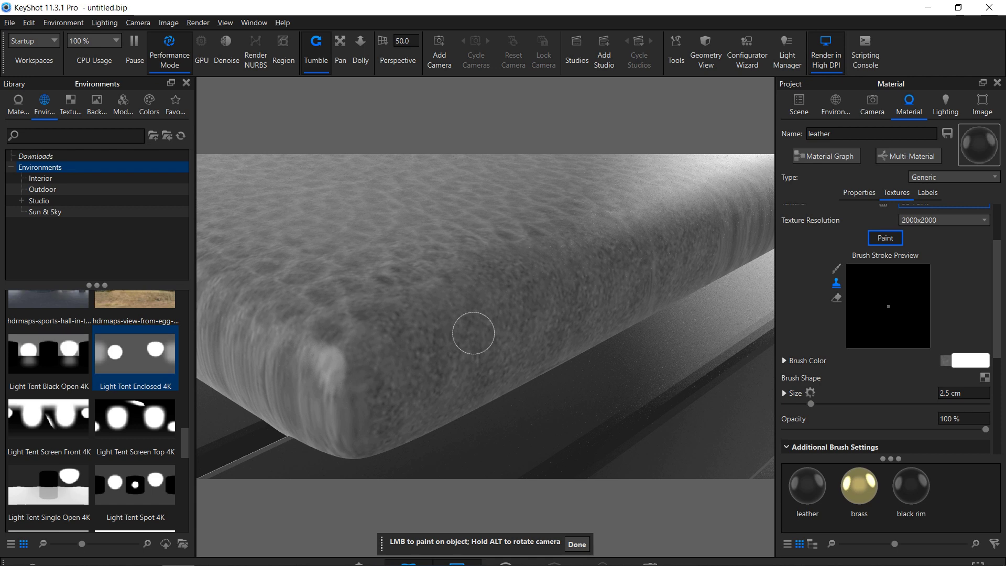
pyautogui.scroll(-6, 473, 333)
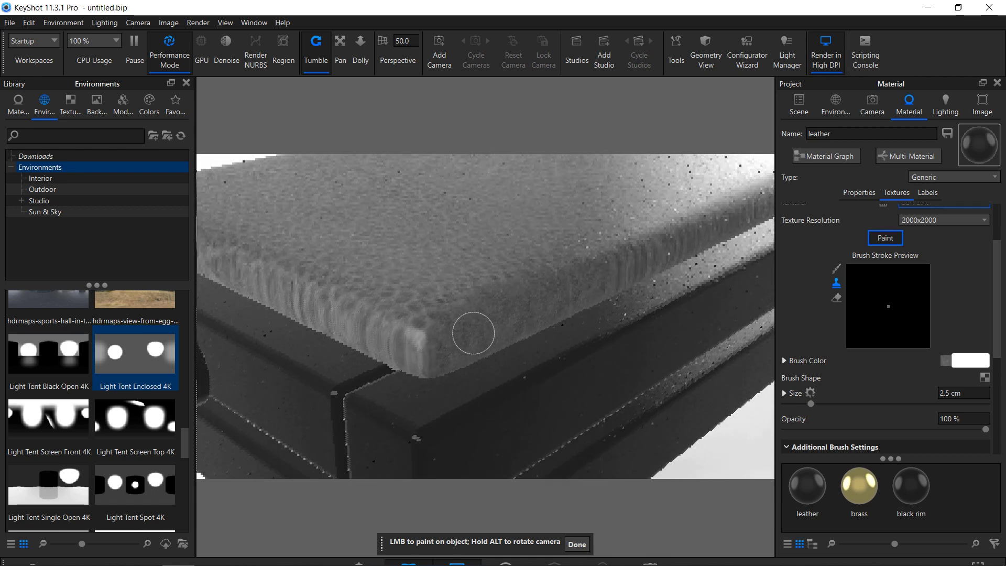
pyautogui.scroll(-2, 473, 332)
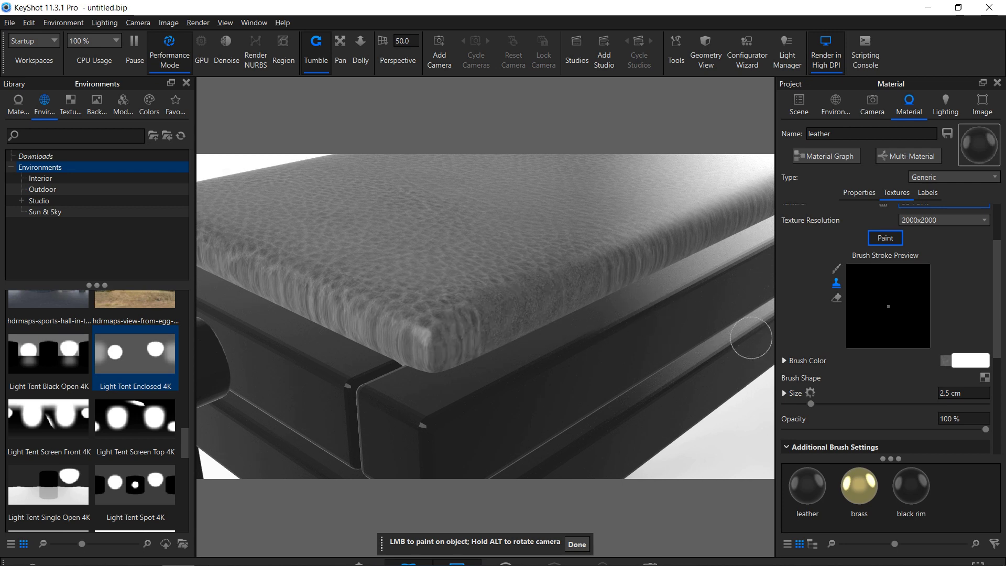
# Increase the stamp size to 18.1 cm and place one leather stamp over the seat's front corner area.
pyautogui.scroll(-2, 871, 389)
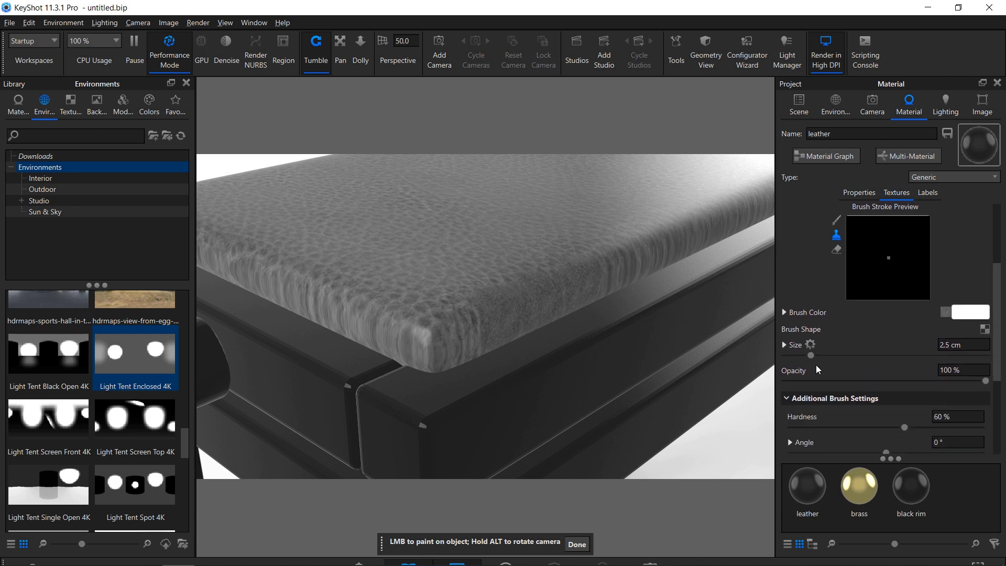
pyautogui.moveTo(811, 356); pyautogui.dragTo(950, 355)
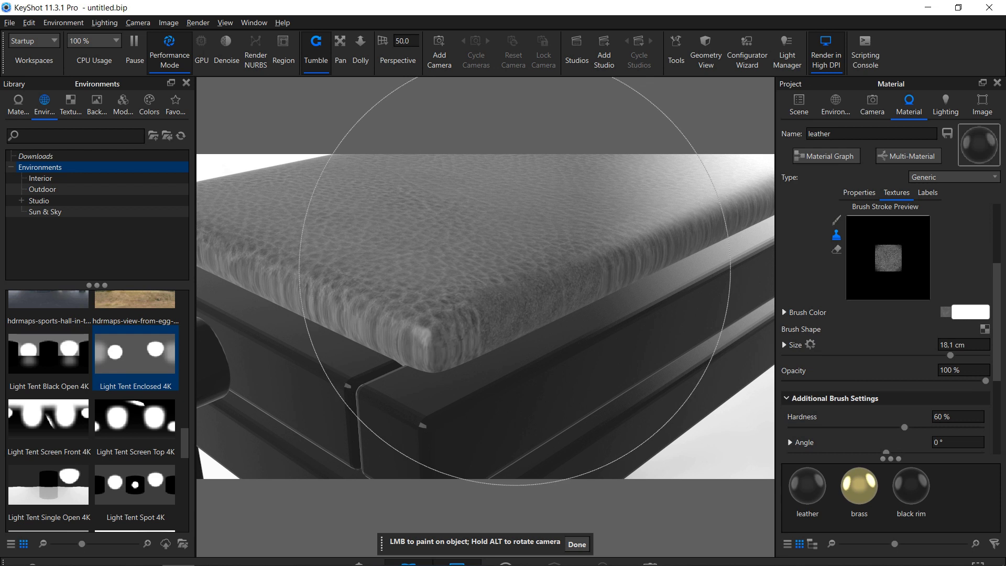
pyautogui.click(514, 281)
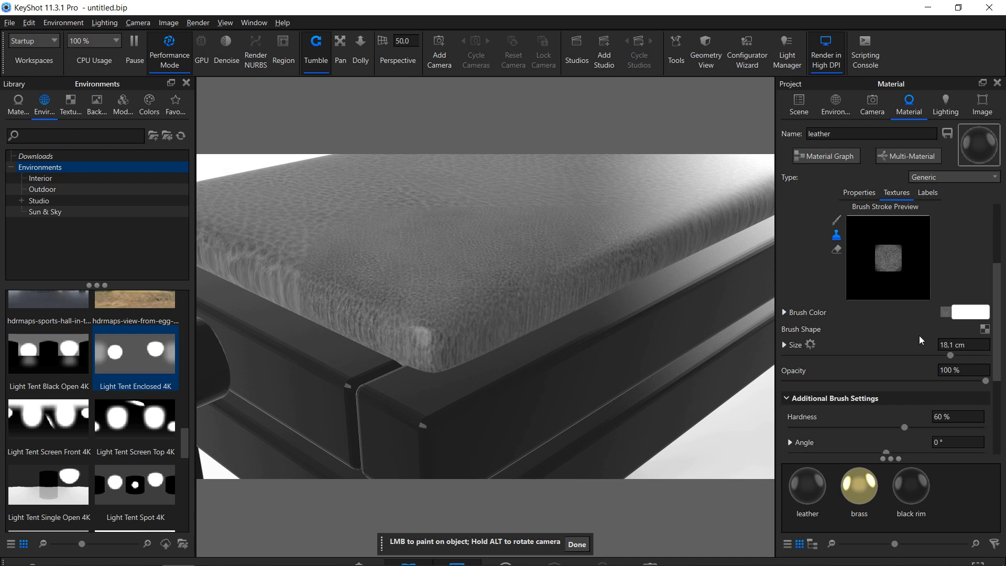
# Set the 3D Paint stamp size to 5 cm.
pyautogui.doubleClick(952, 346)
pyautogui.write('5')
pyautogui.press('Return')
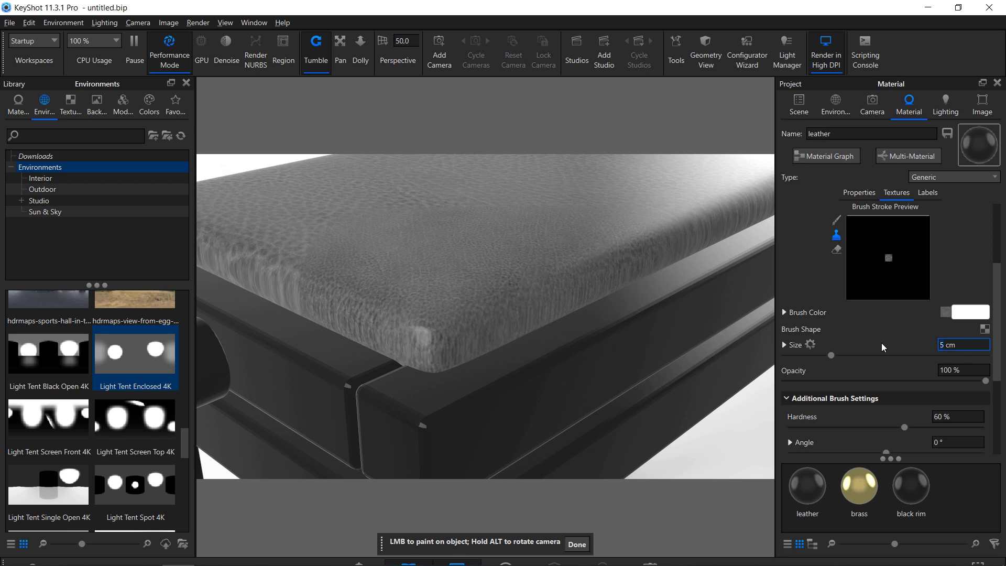
# Open the leather material's graph and select its 3D Paint node.
pyautogui.scroll(2, 825, 159)
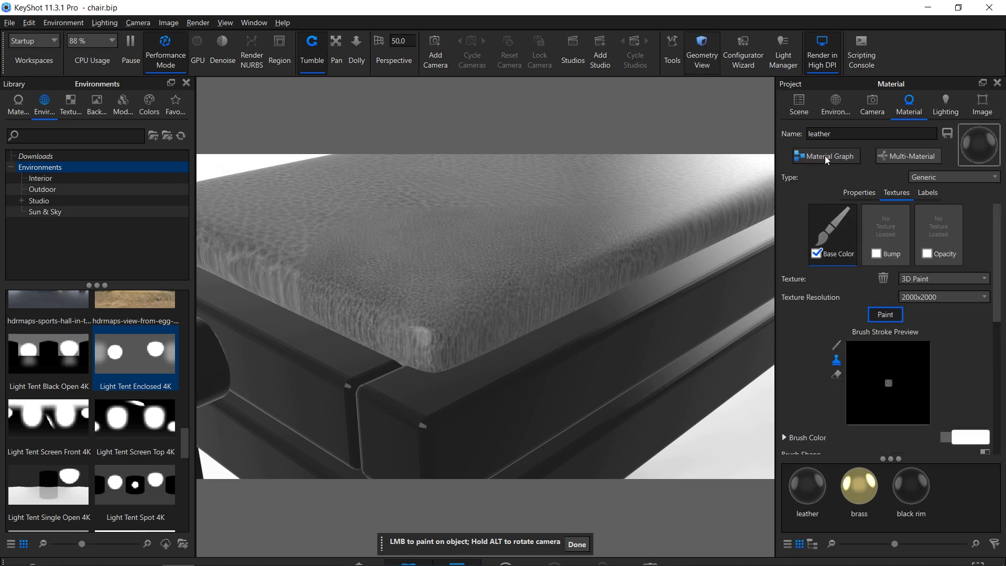
pyautogui.click(824, 156)
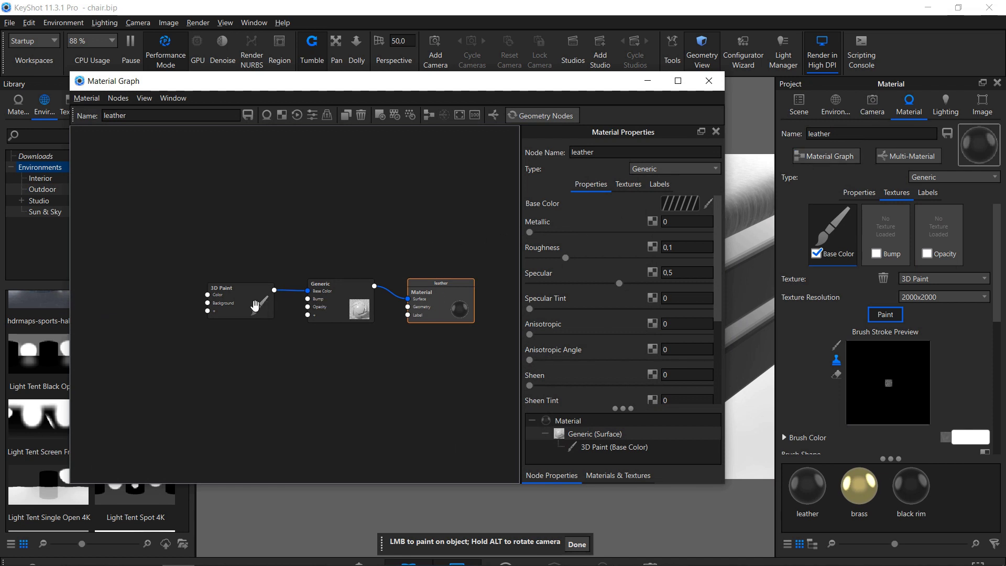
pyautogui.click(234, 303)
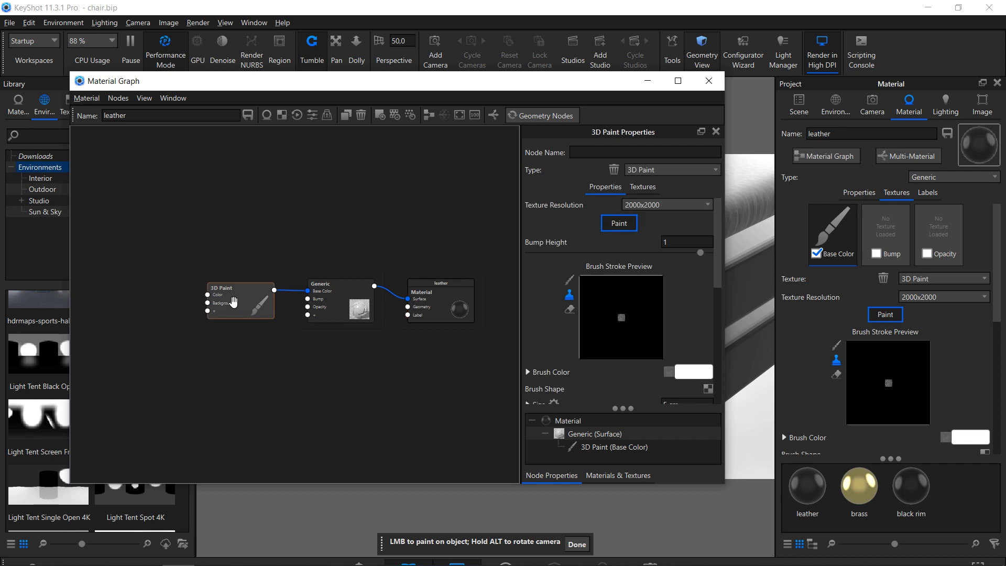
# Examine the 3D Paint node's properties and texture slots alongside the brush settings.
pyautogui.scroll(-3, 590, 240)
pyautogui.scroll(3, 590, 240)
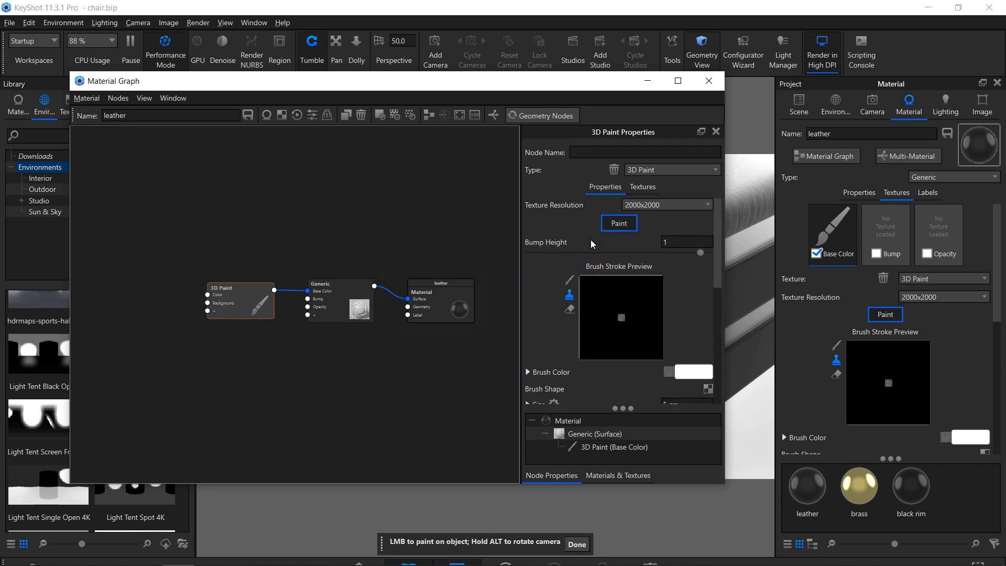
pyautogui.click(642, 187)
pyautogui.click(606, 188)
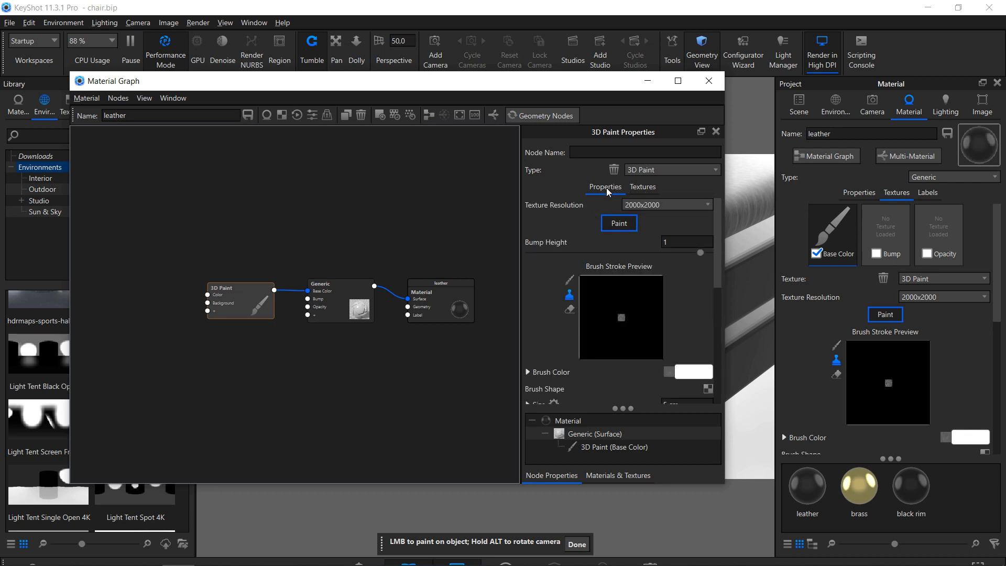
pyautogui.click(154, 249)
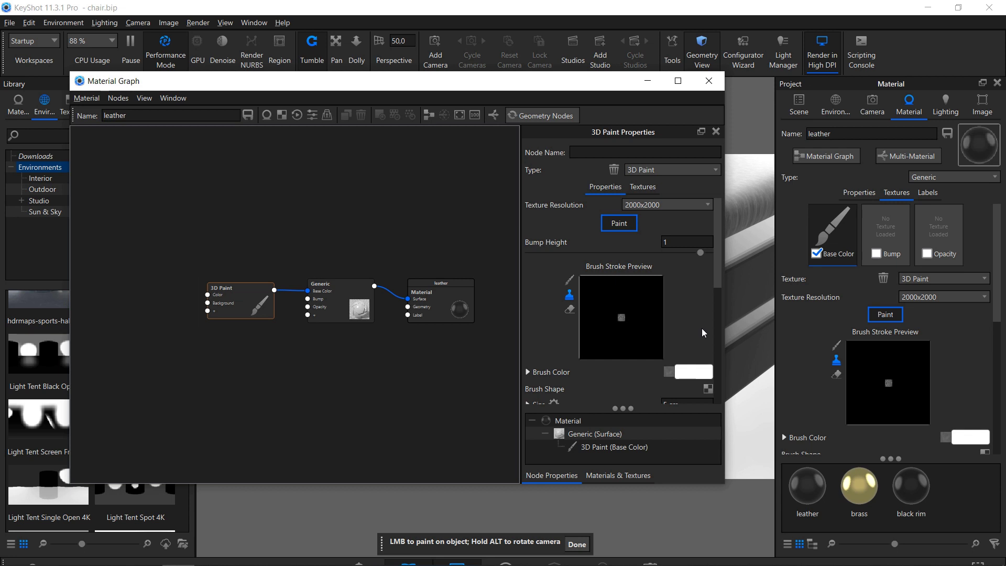
pyautogui.scroll(-3, 705, 330)
pyautogui.scroll(-1, 838, 406)
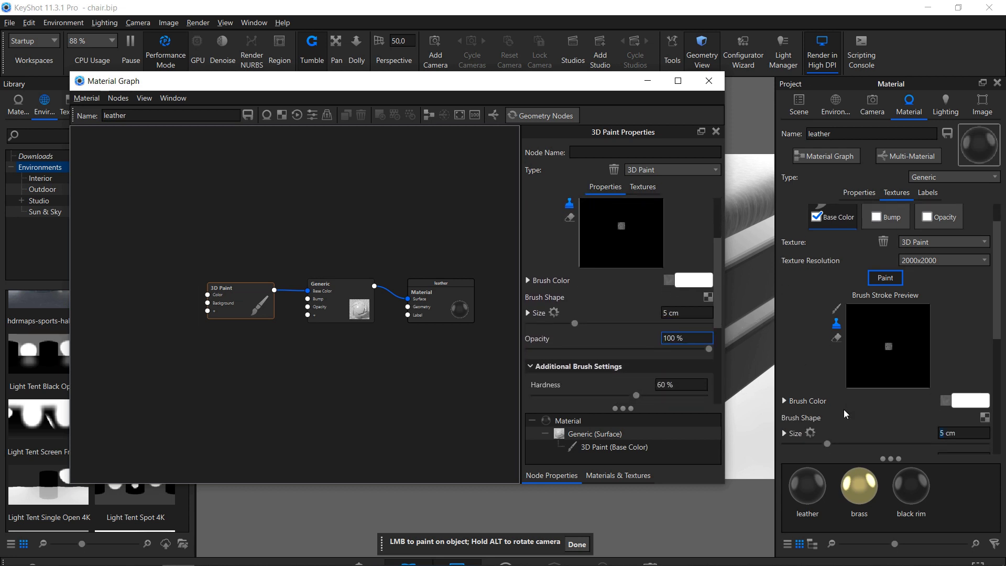
pyautogui.scroll(-3, 843, 410)
pyautogui.scroll(-1, 844, 410)
pyautogui.scroll(2, 843, 410)
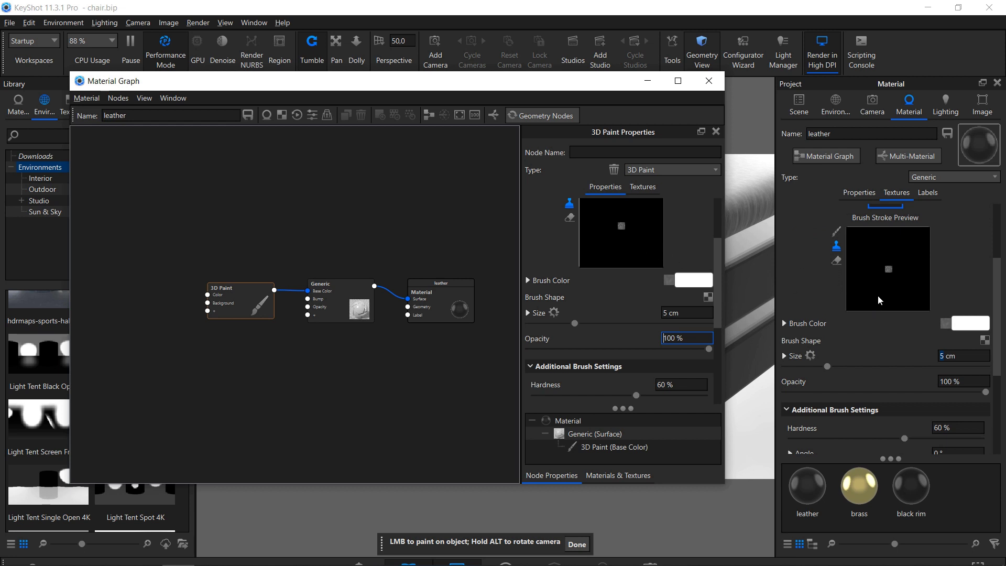
# Name the 3D Paint node "Leather" in the material graph.
pyautogui.click(607, 152)
pyautogui.write('Leather')
pyautogui.press('Return')
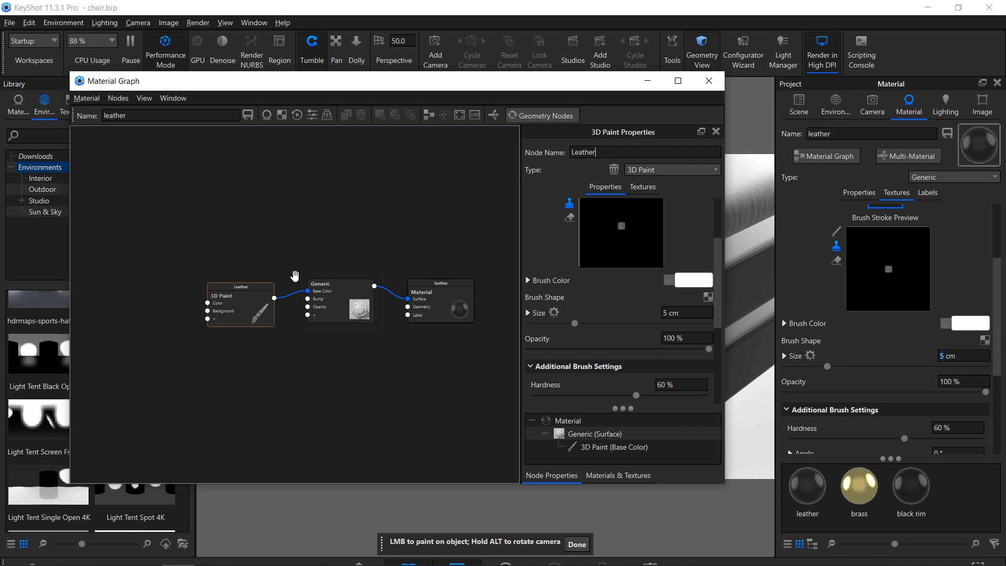
pyautogui.click(241, 305)
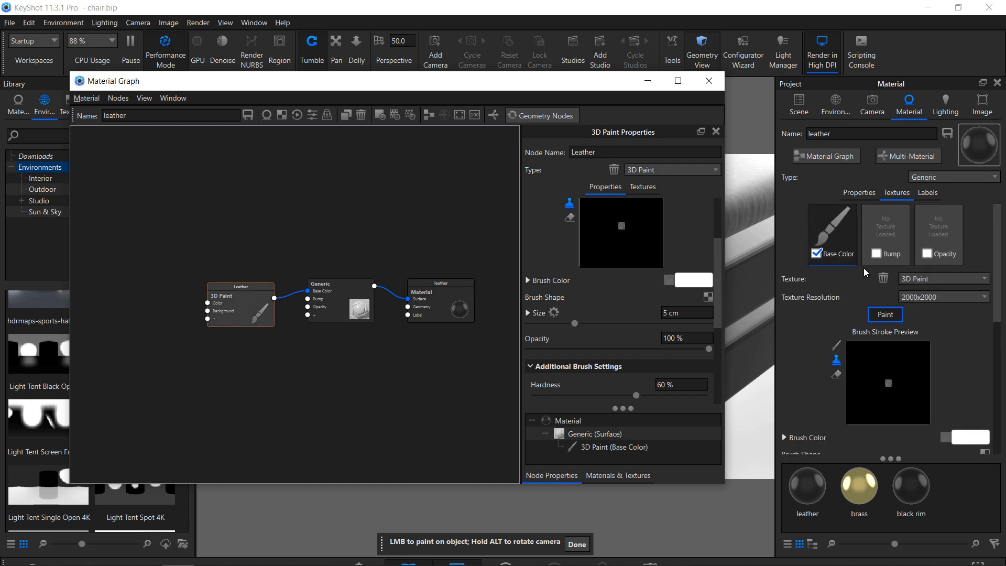
# Turn off paint mode and check the Leather 3D Paint node's texture slots.
pyautogui.click(888, 315)
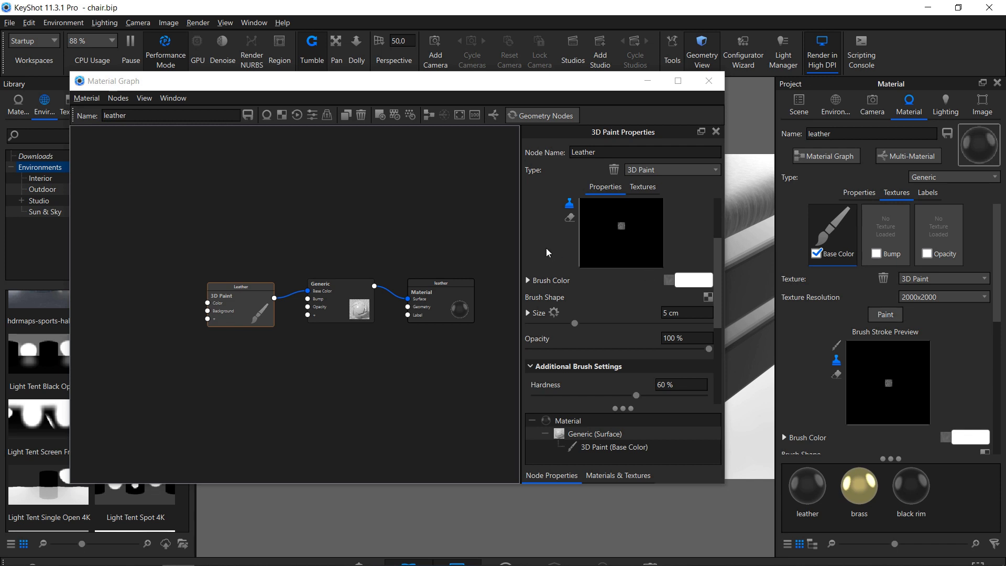
pyautogui.click(643, 190)
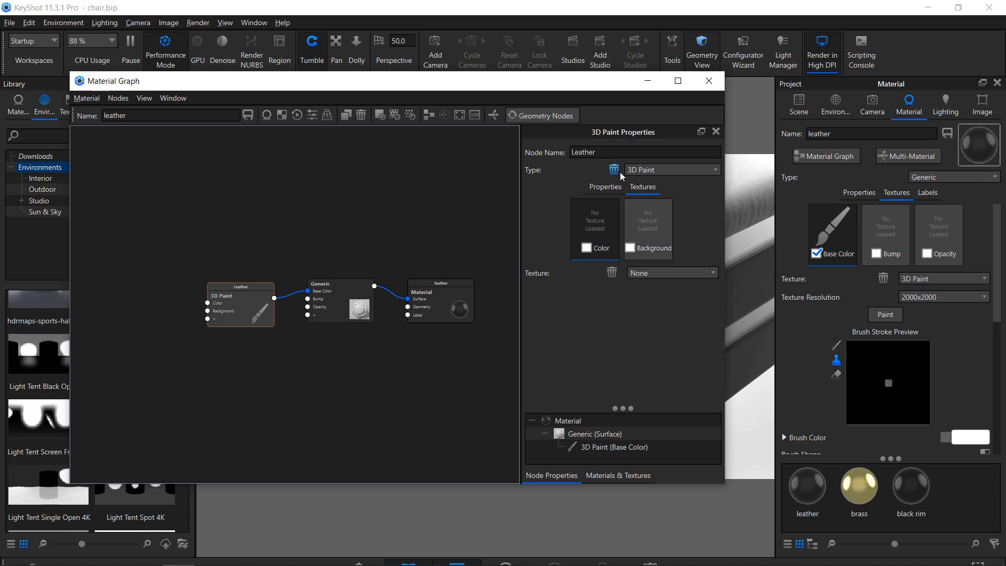
pyautogui.click(611, 188)
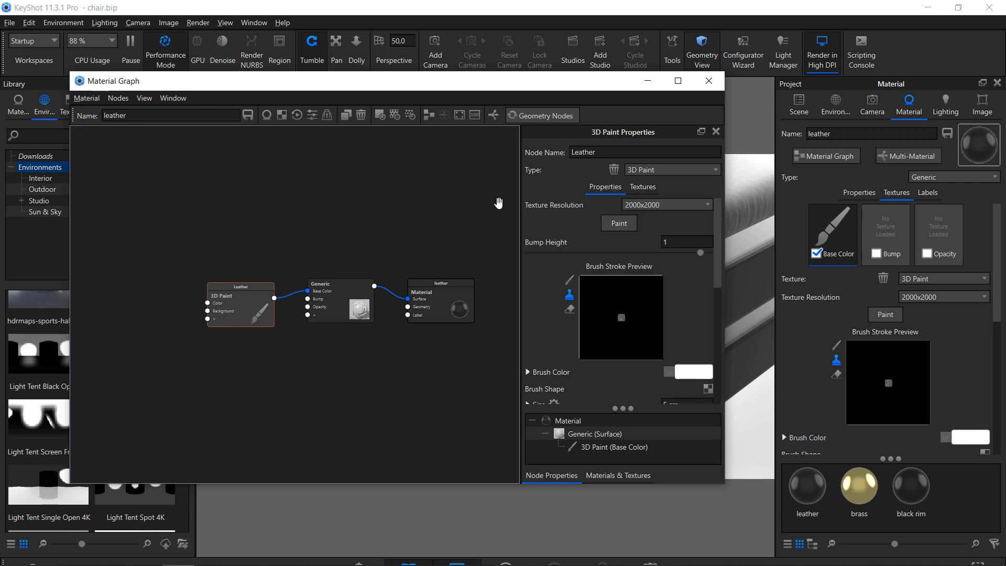
# Add a Texture Map node beside the Leather 3D Paint node and connect it to that node's Color input.
pyautogui.rightClick(127, 307)
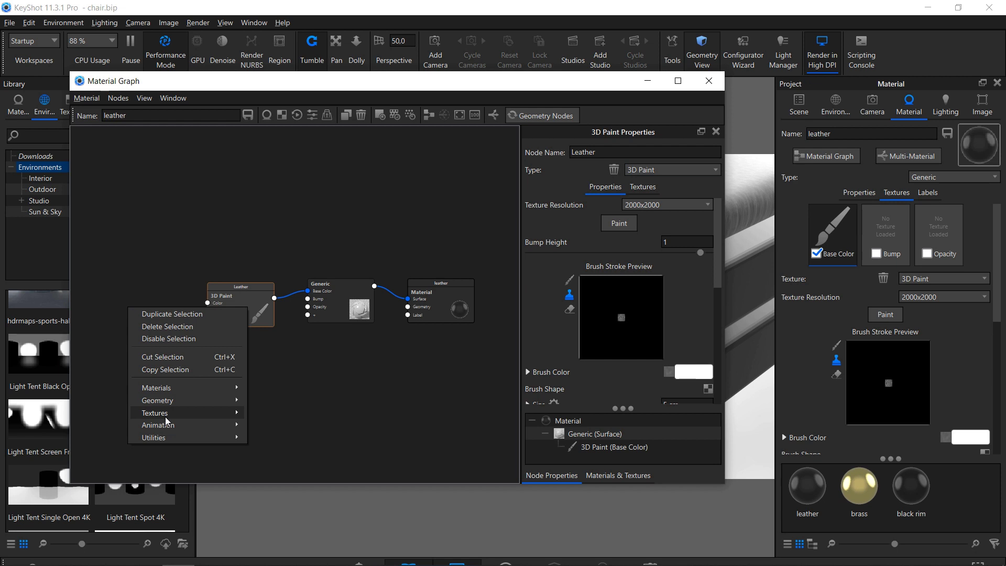
pyautogui.moveTo(165, 415)
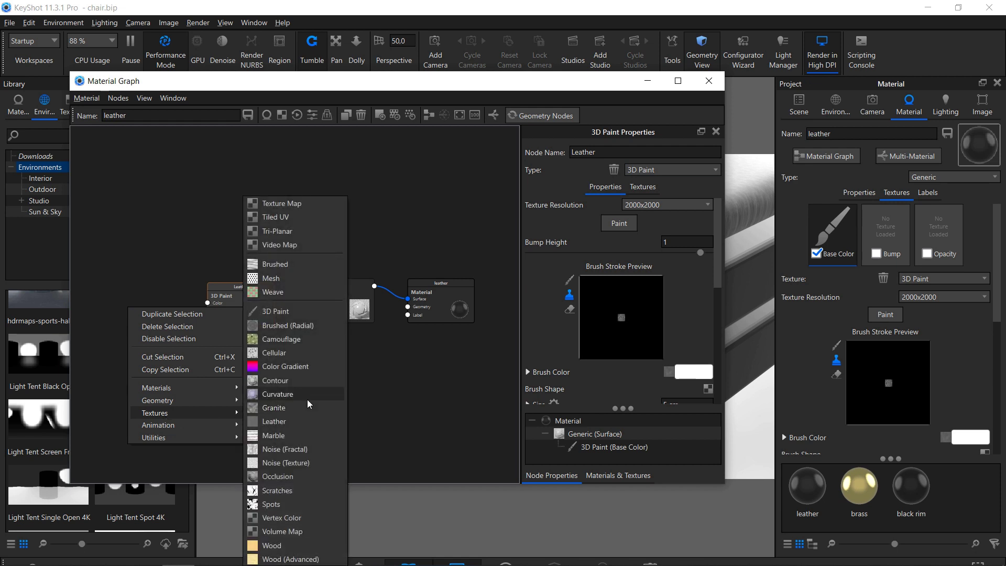
pyautogui.click(293, 202)
pyautogui.moveTo(180, 318); pyautogui.dragTo(158, 307)
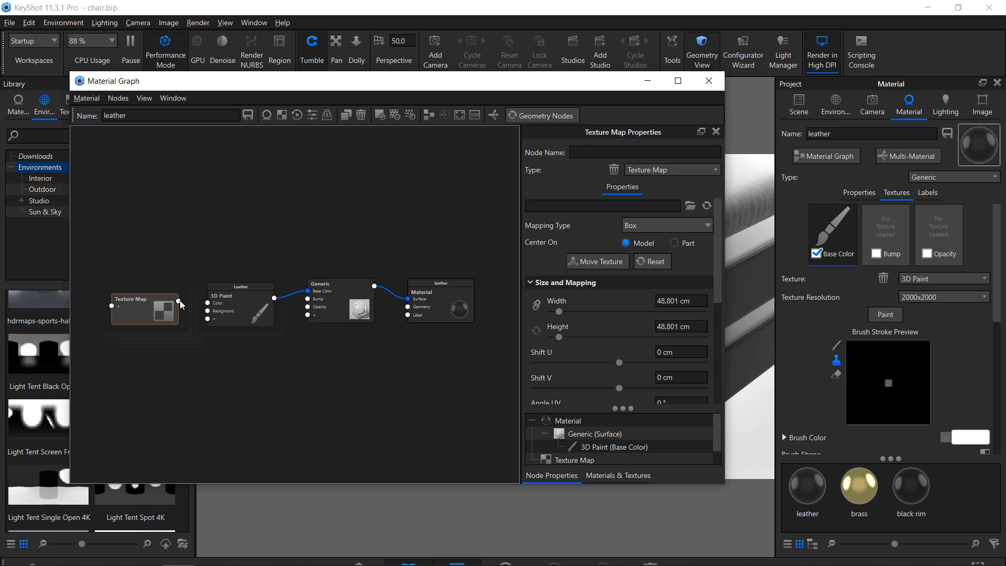
pyautogui.moveTo(179, 301); pyautogui.dragTo(210, 305)
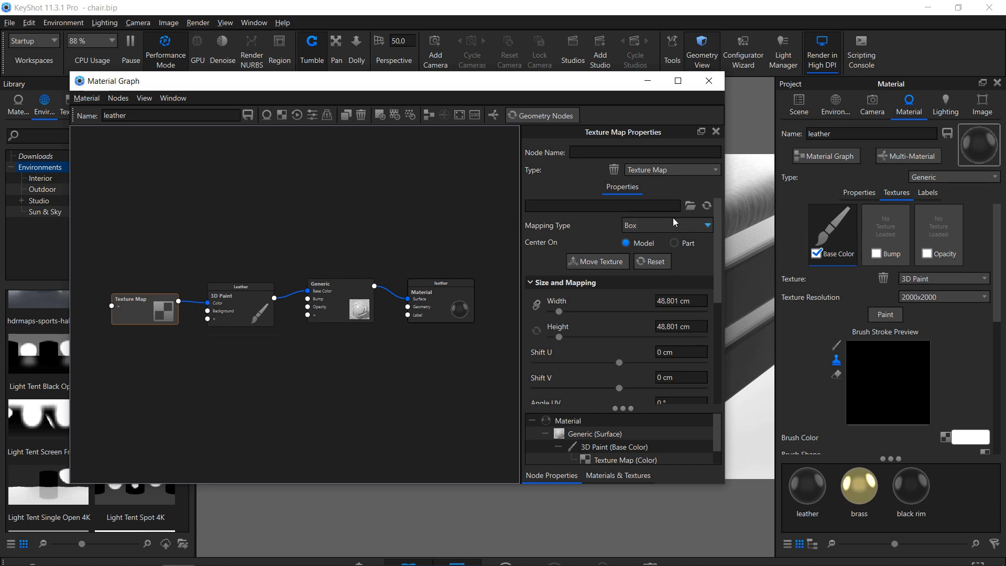
# Load Leather031_2K_Color.png into the new Texture Map node and look through its mapping settings.
pyautogui.click(691, 208)
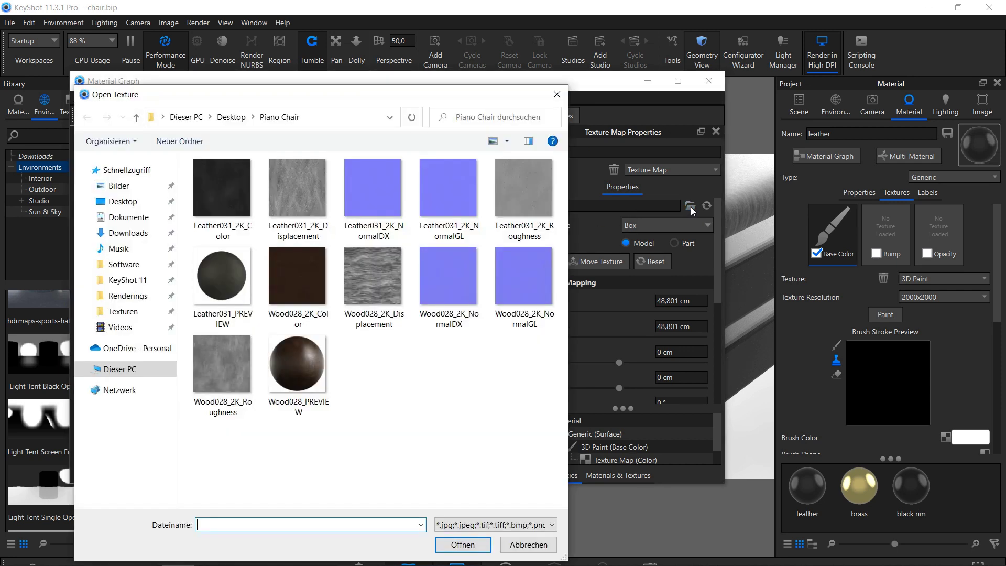
pyautogui.doubleClick(230, 187)
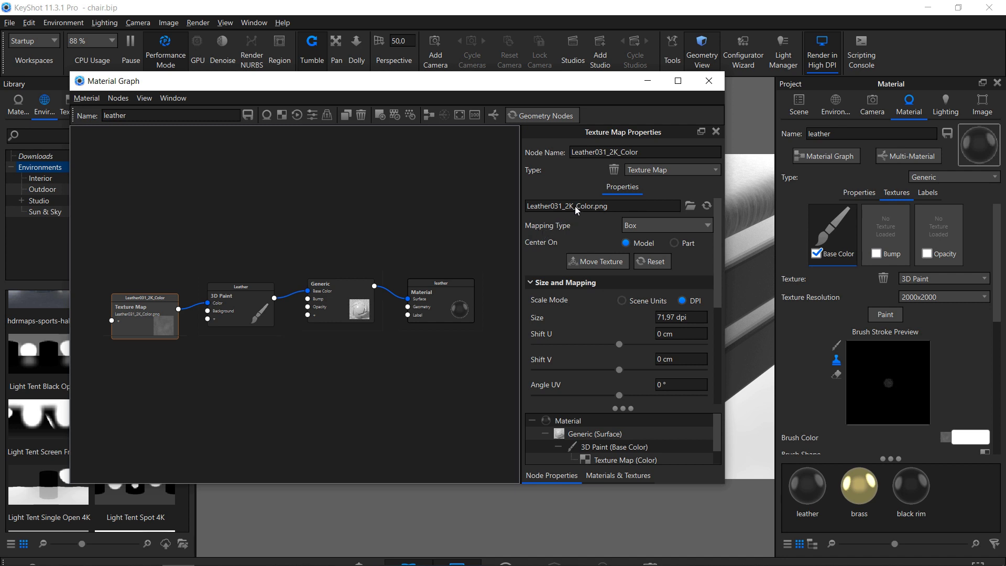
pyautogui.scroll(-5, 602, 338)
pyautogui.scroll(3, 601, 338)
pyautogui.scroll(2, 602, 342)
pyautogui.moveTo(588, 84); pyautogui.dragTo(557, 85)
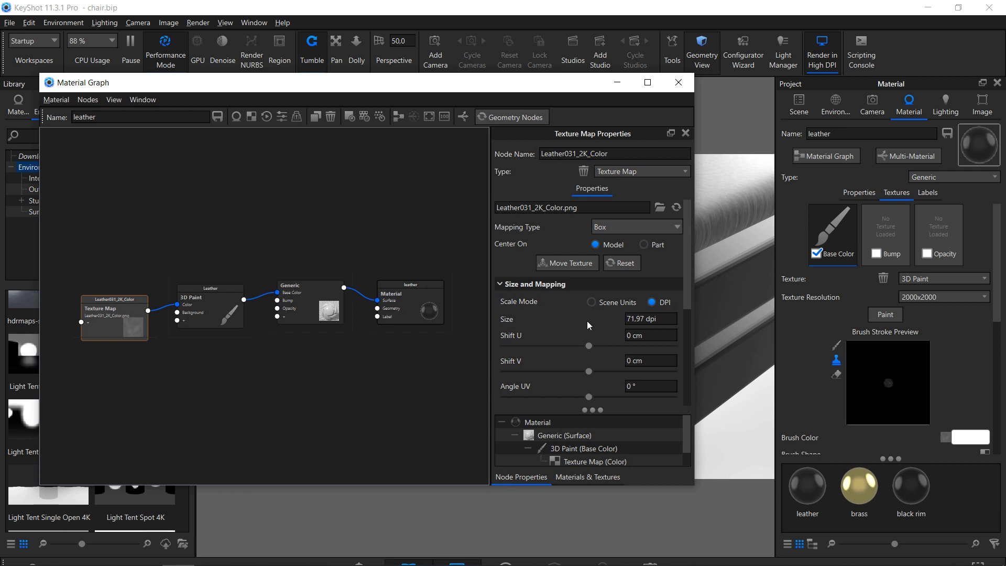
pyautogui.scroll(-3, 953, 401)
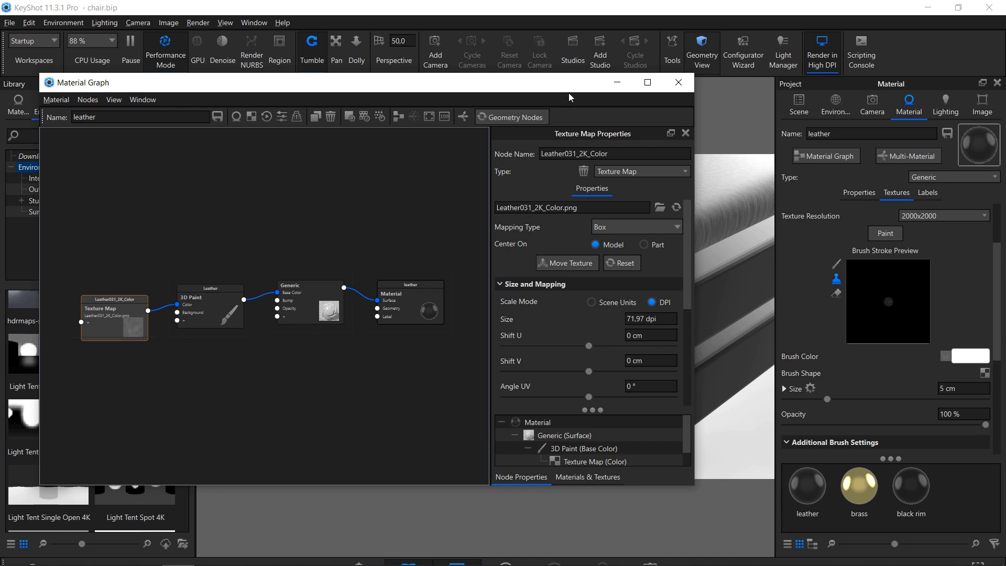
# Resume painting and stamp the leather color texture over the seat's front corner at 5 cm and again at 24.2 cm.
pyautogui.moveTo(569, 88); pyautogui.dragTo(49, 134)
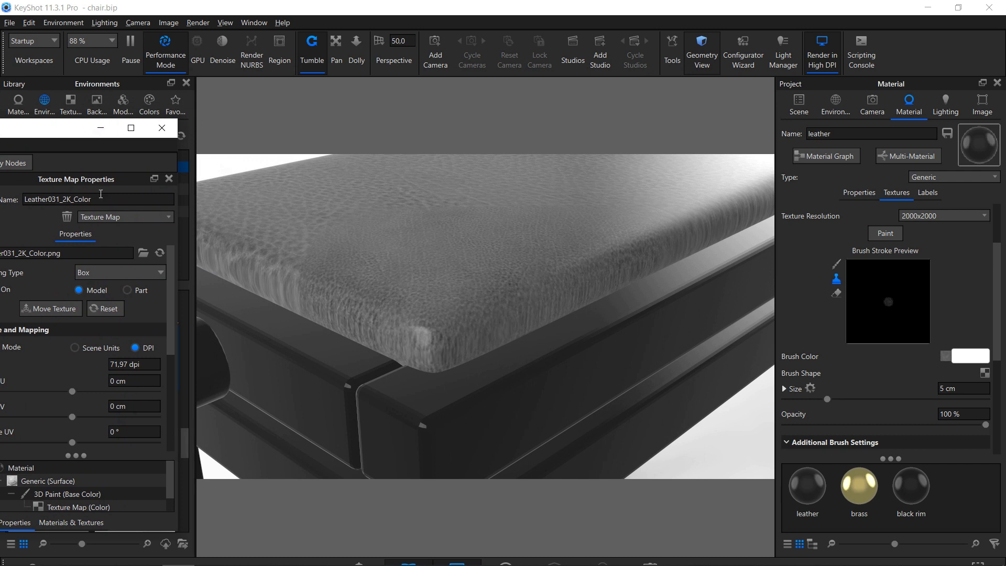
pyautogui.click(885, 234)
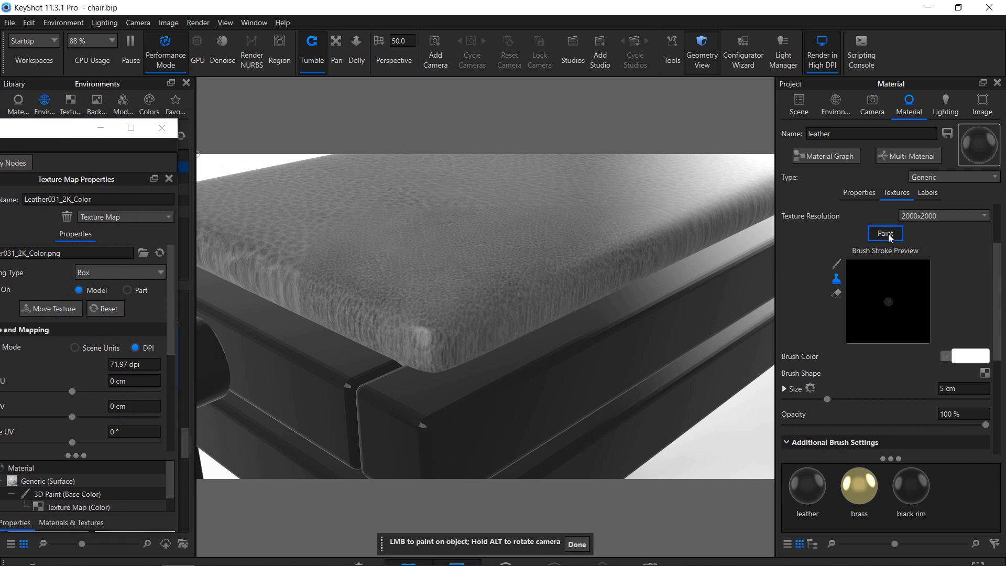
pyautogui.click(436, 330)
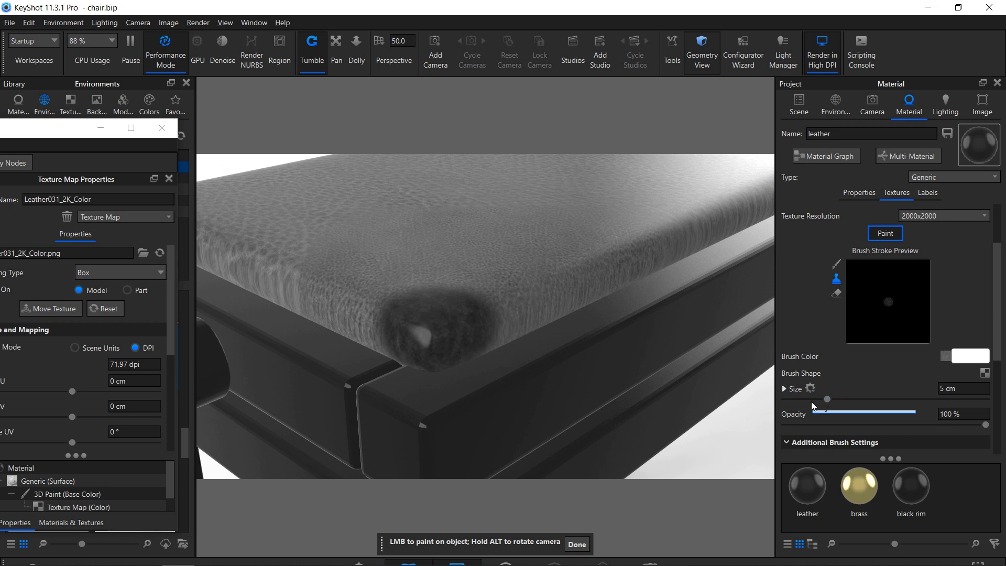
pyautogui.moveTo(827, 400); pyautogui.dragTo(977, 400)
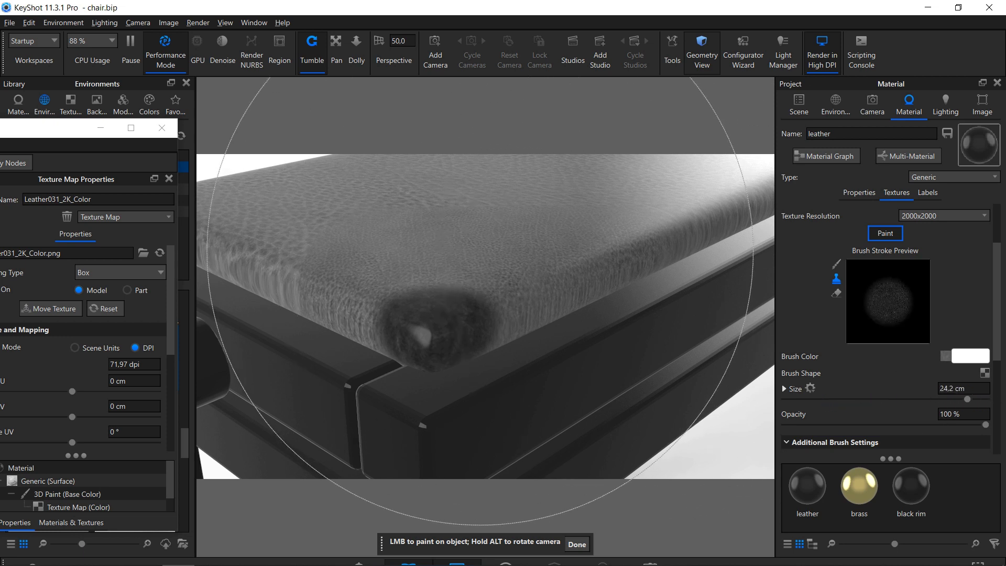
pyautogui.click(479, 252)
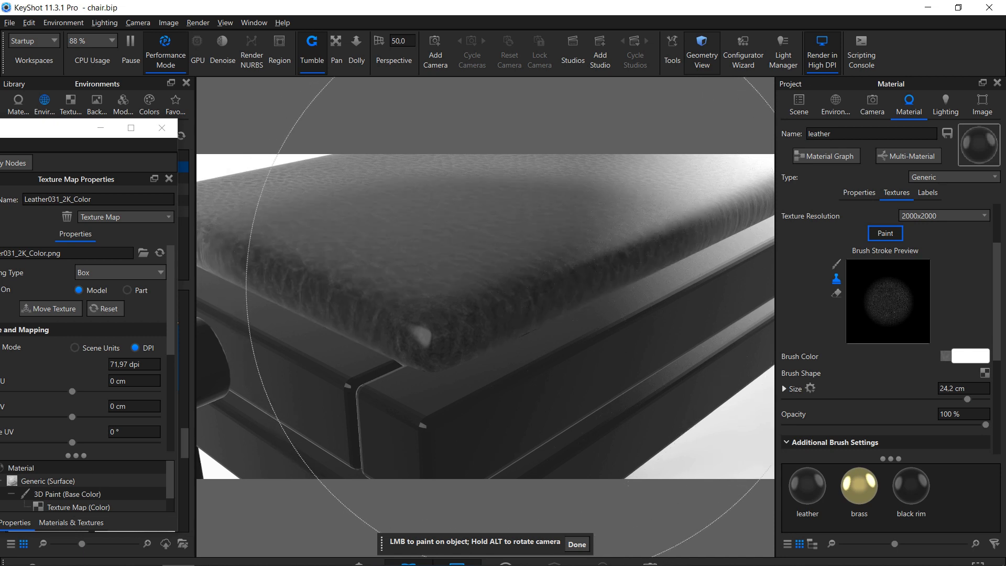
# Set the leather color texture's size to 500 dpi and stamp it over the seat's front corner area.
pyautogui.moveTo(58, 132); pyautogui.dragTo(179, 91)
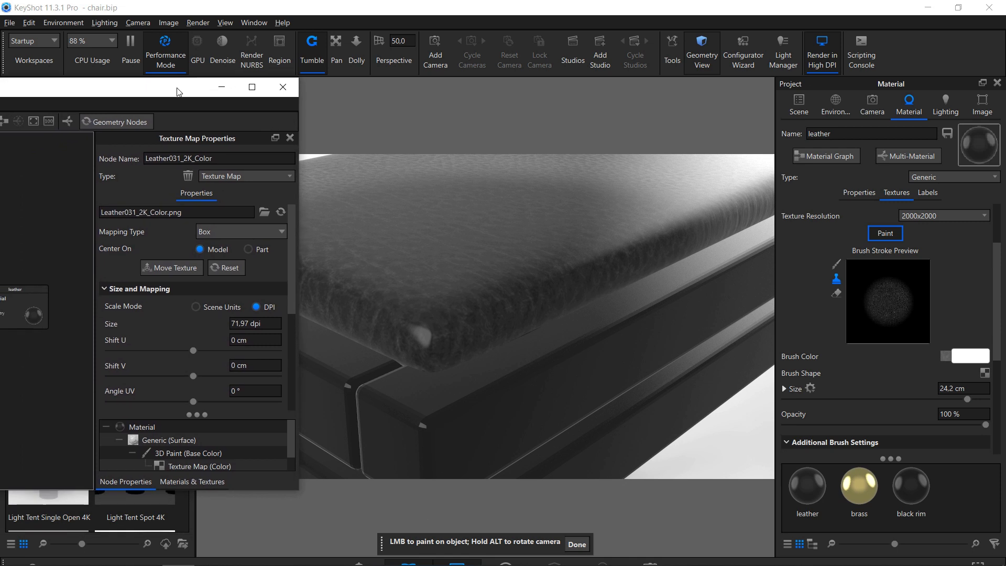
pyautogui.click(253, 324)
pyautogui.write('500')
pyautogui.press('Return')
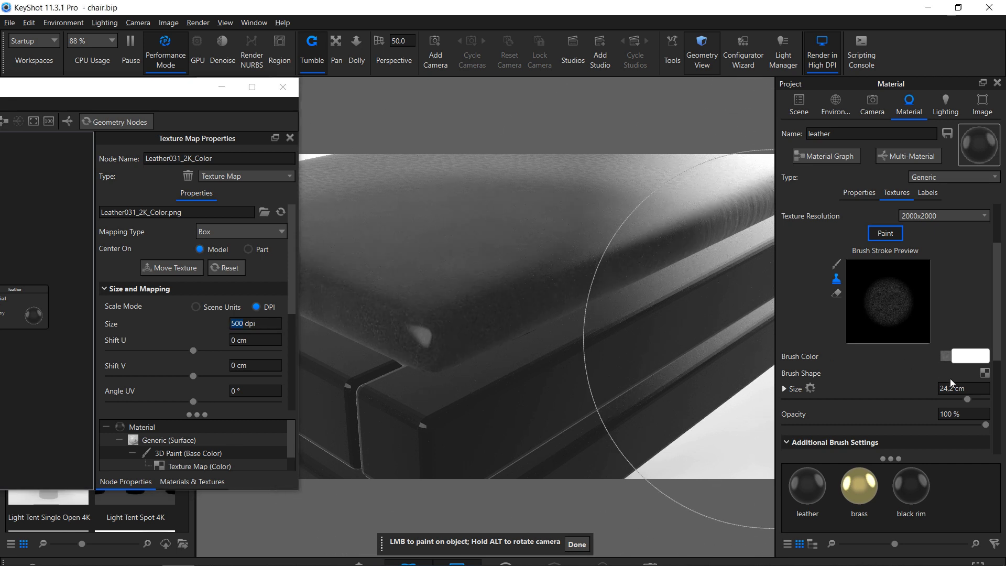
# Reduce the stamp size to 1.837 cm and stamp the color texture at 100 dpi along the seat's side near the corner.
pyautogui.moveTo(968, 401); pyautogui.dragTo(800, 403)
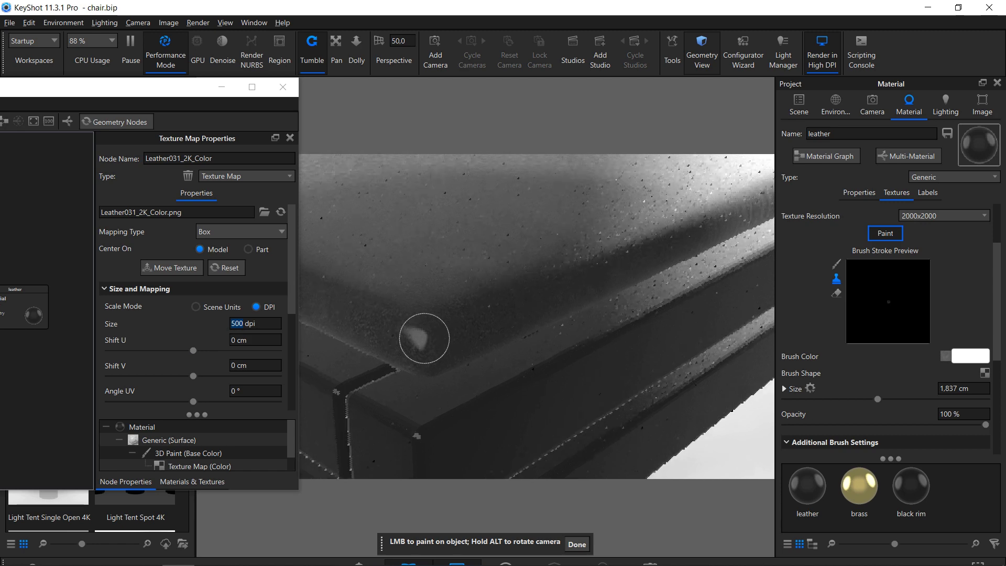
pyautogui.click(236, 324)
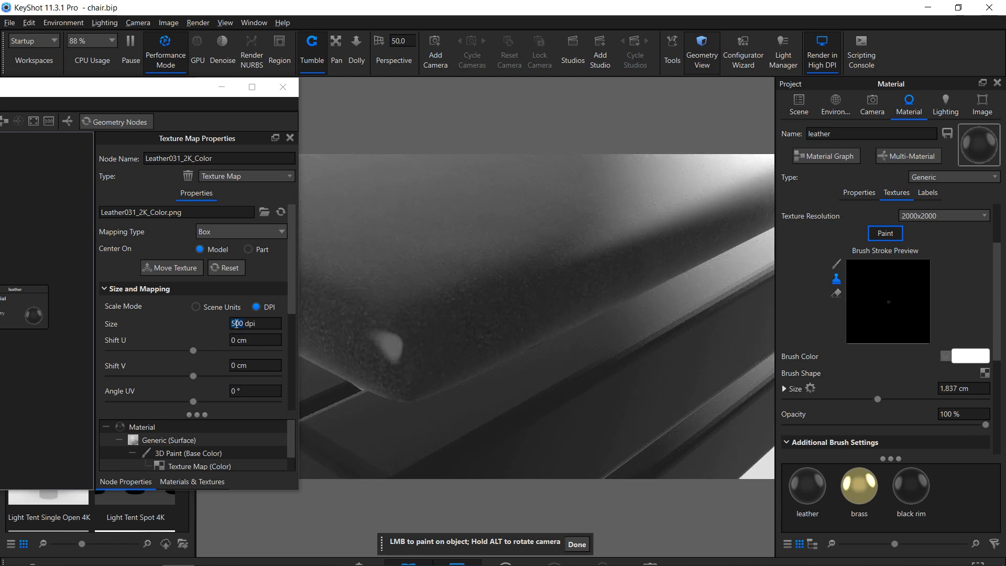
pyautogui.press('Return')
pyautogui.press('Delete')
pyautogui.write('1')
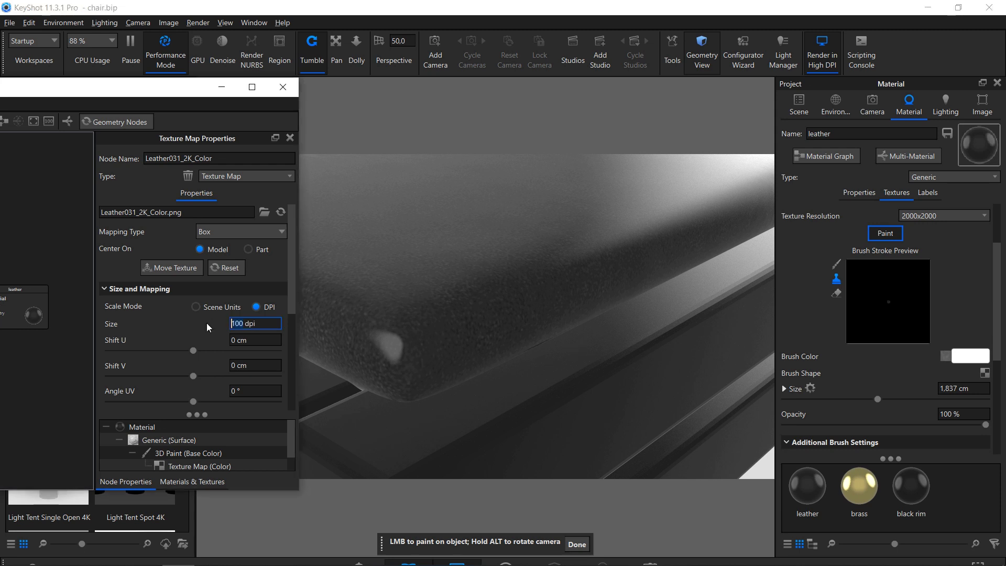
pyautogui.moveTo(175, 89); pyautogui.dragTo(39, 100)
pyautogui.click(424, 330)
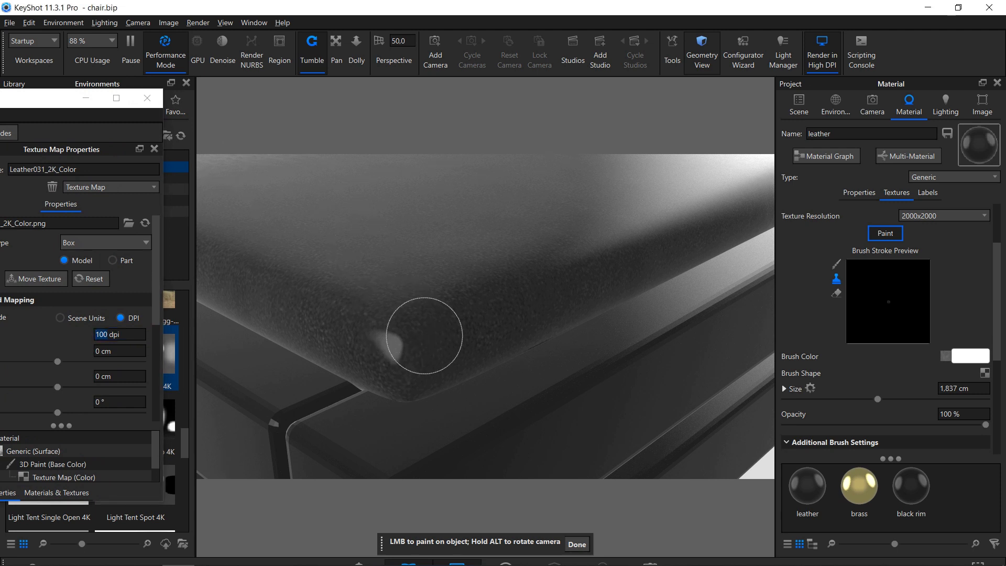
pyautogui.moveTo(472, 317); pyautogui.dragTo(539, 301)
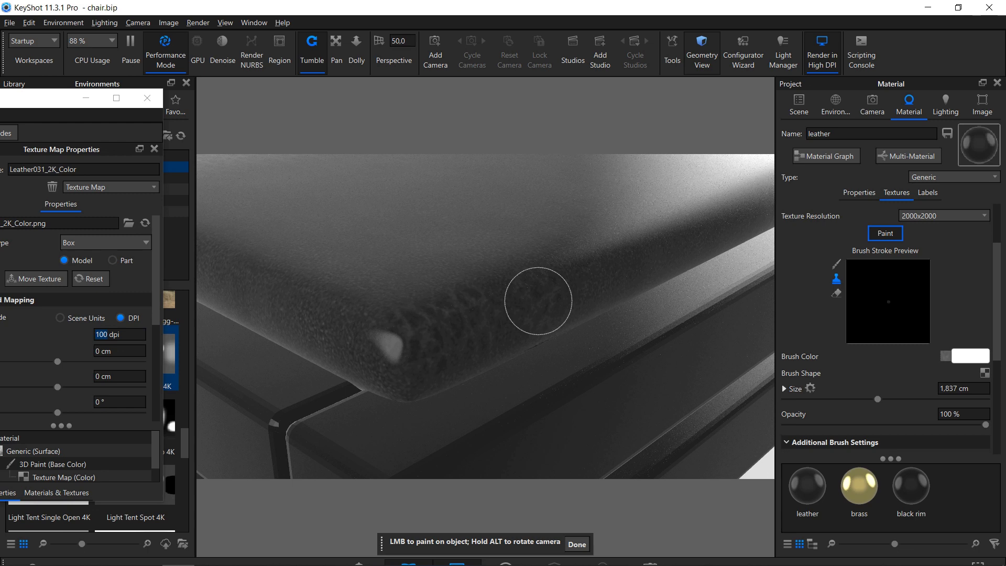
# Set the leather color texture's size to 200 dpi and stamp it along the seat's side near the front corner.
pyautogui.doubleClick(110, 334)
pyautogui.write('200')
pyautogui.press('Return')
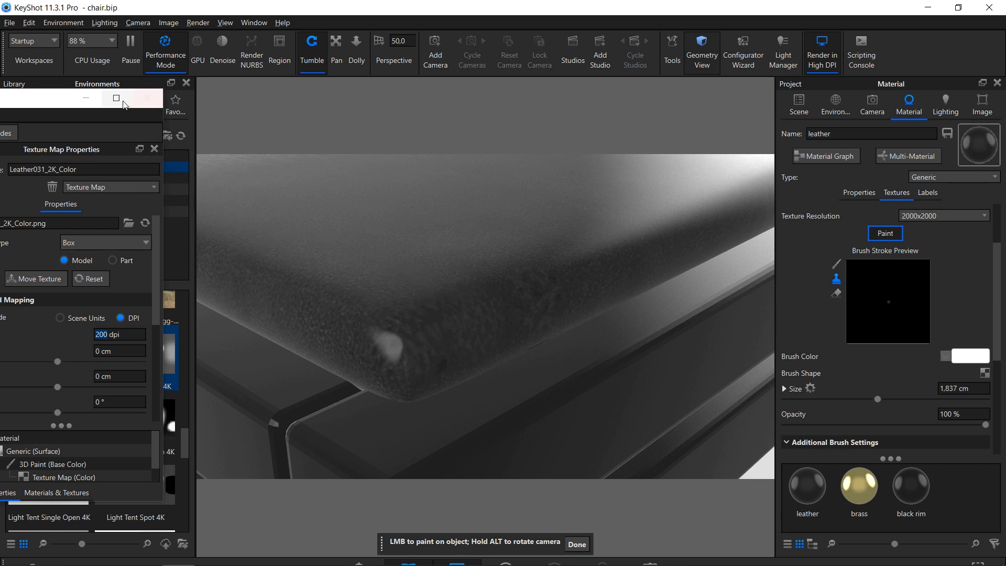
pyautogui.moveTo(52, 101); pyautogui.dragTo(298, 89)
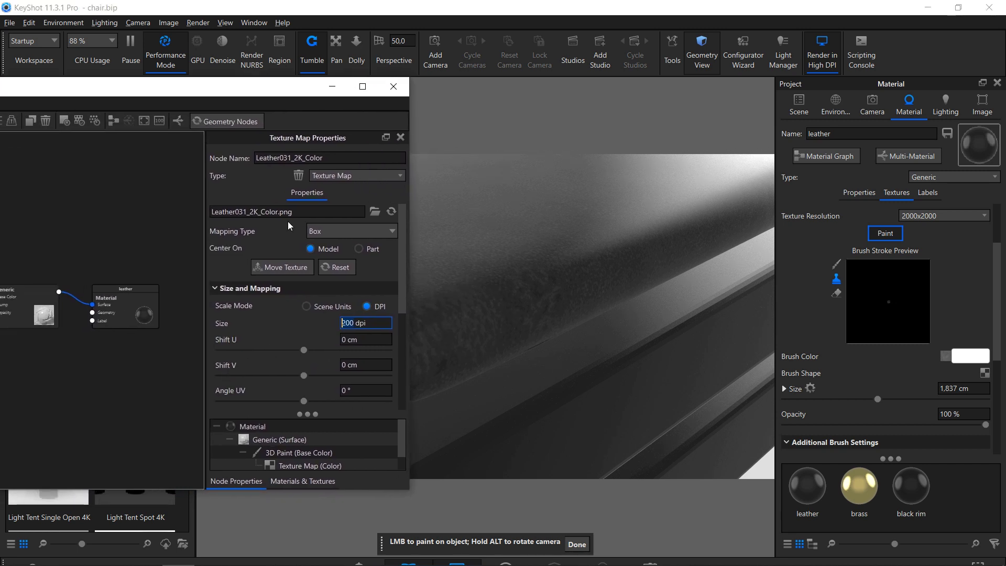
# Close the Material Graph and switch the camera to the standard Top view of the stool.
pyautogui.scroll(-3, 299, 318)
pyautogui.scroll(3, 298, 318)
pyautogui.click(394, 86)
pyautogui.scroll(-4, 516, 270)
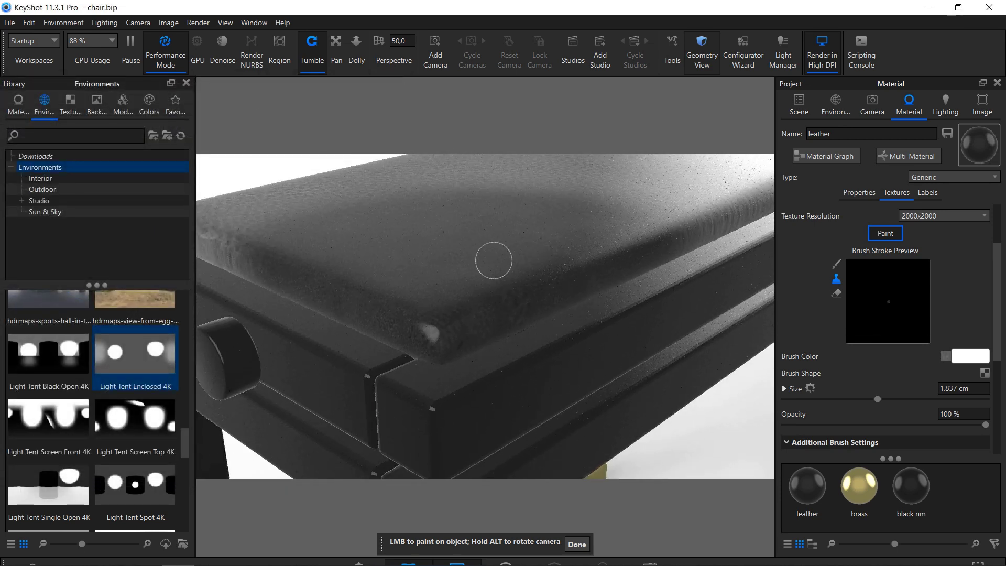
pyautogui.click(138, 23)
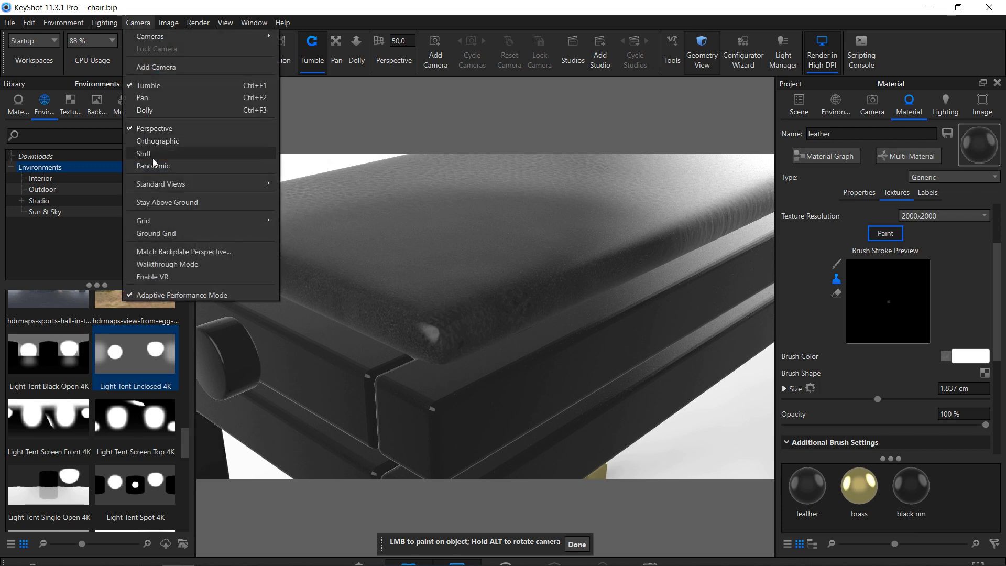
pyautogui.moveTo(155, 185)
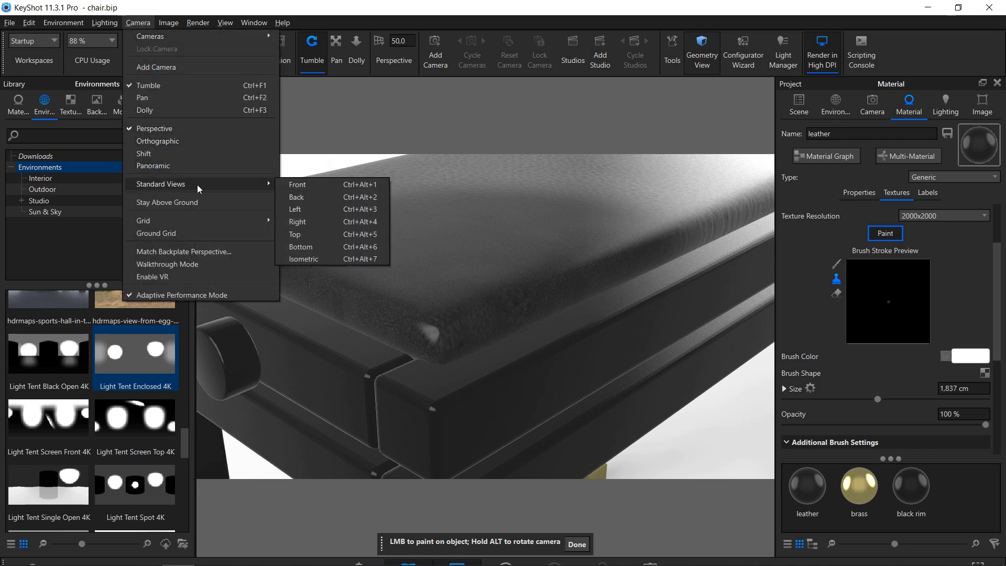
pyautogui.click(318, 237)
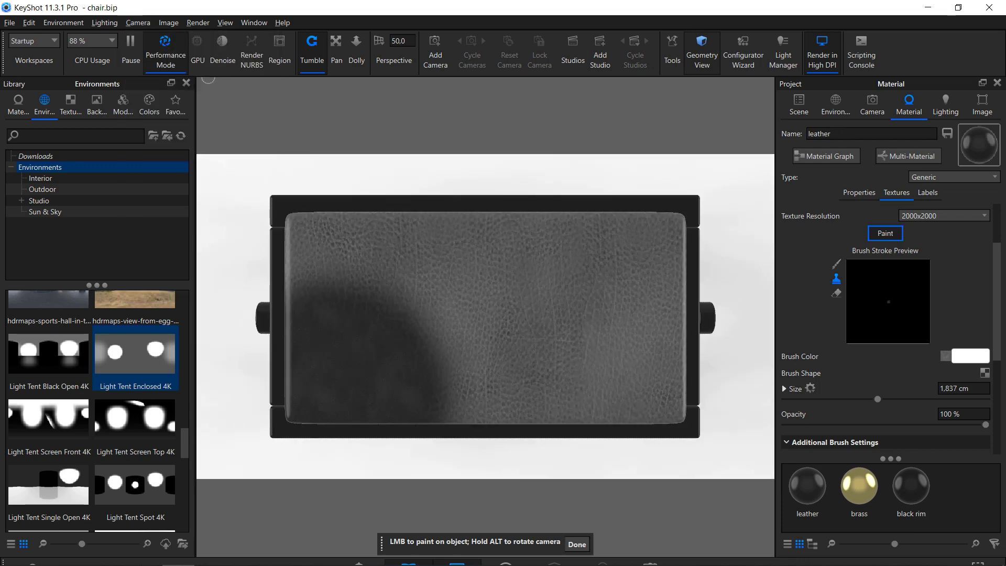
# Try a 50 cm stamp size, set it to 100 cm, stamp the leather color texture over the whole seat, and stop painting.
pyautogui.click(959, 388)
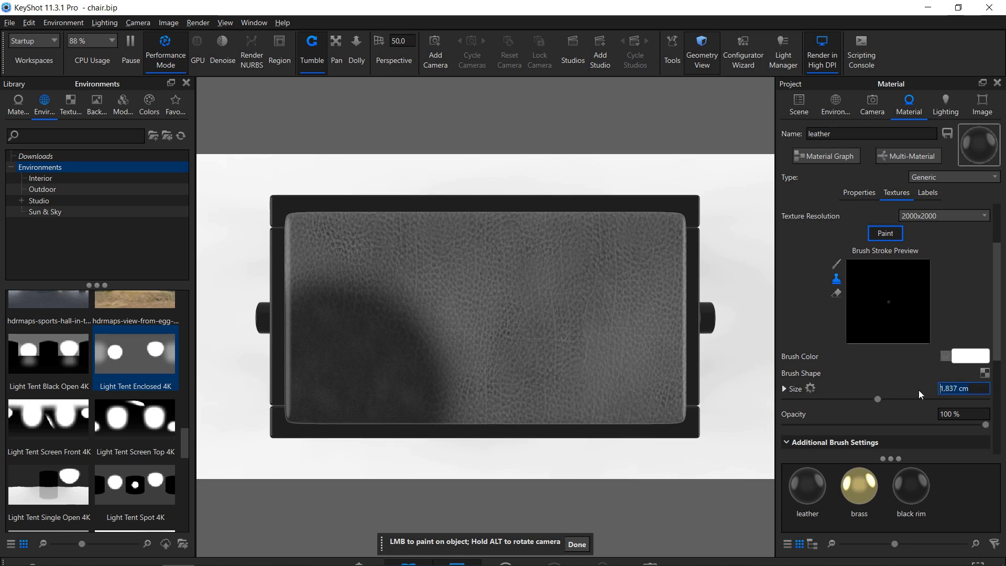
pyautogui.write('50')
pyautogui.press('Return')
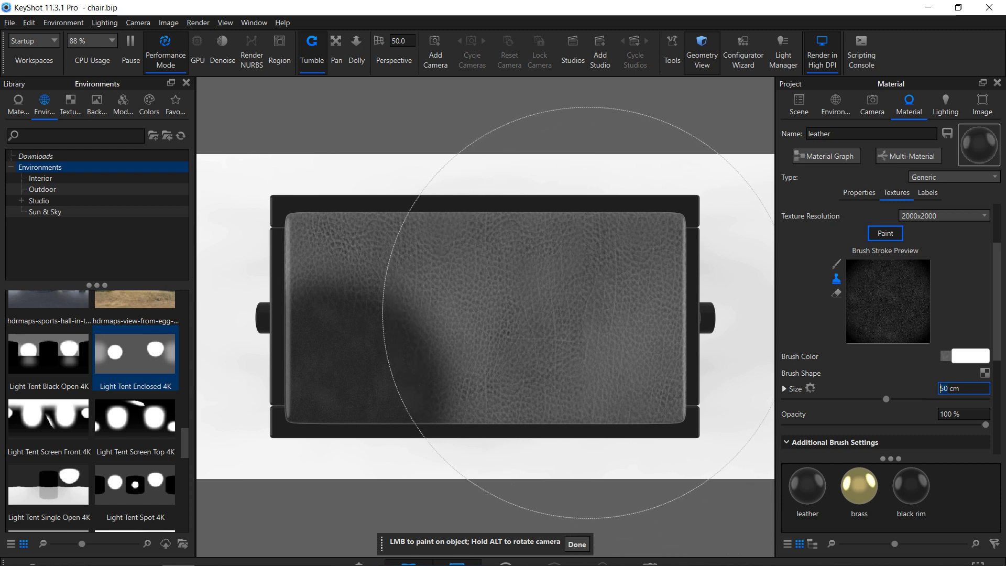
pyautogui.hotkey('ctrl', 'a')
pyautogui.write('100')
pyautogui.press('Return')
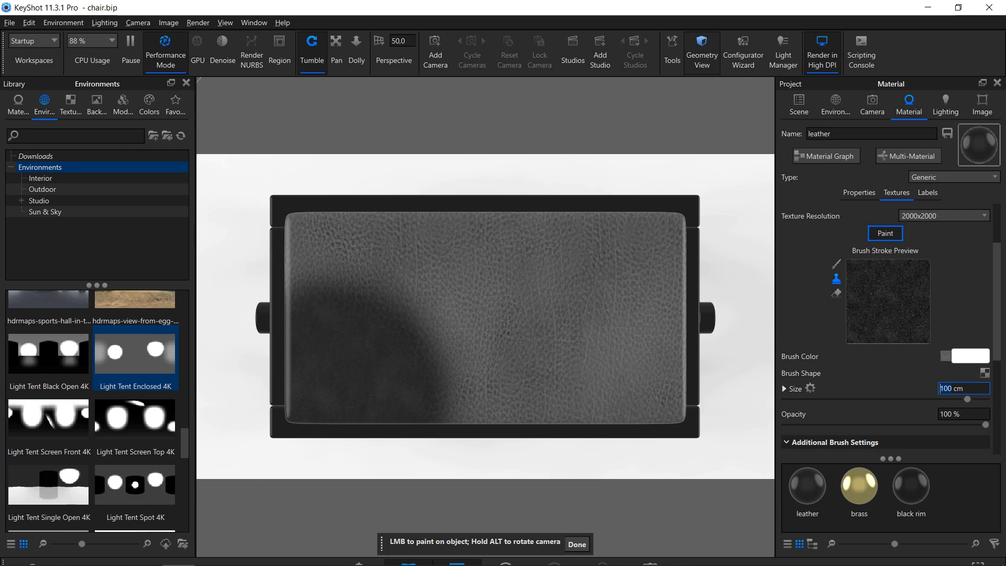
pyautogui.hotkey('ctrl', 'z')
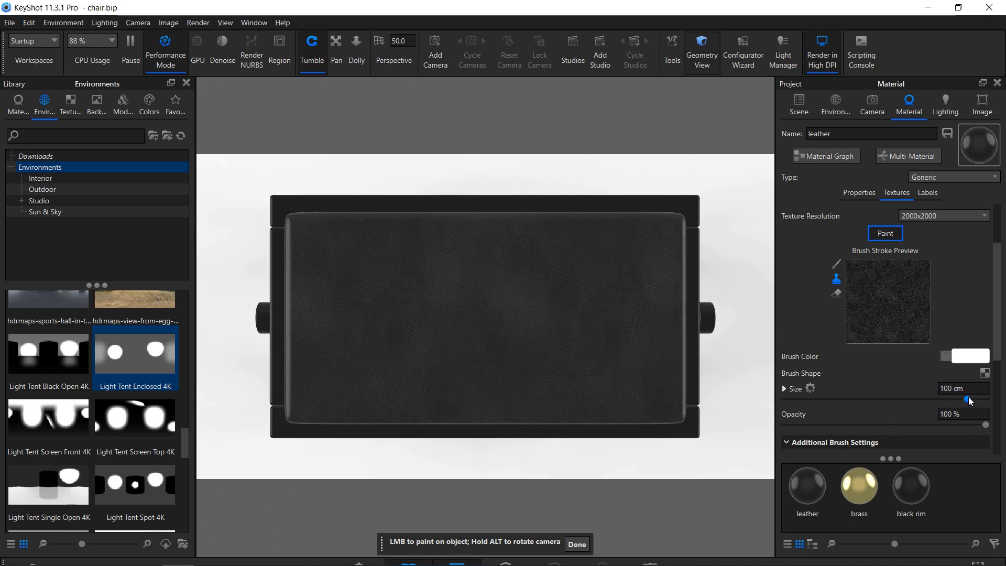
pyautogui.click(951, 389)
pyautogui.press('Home')
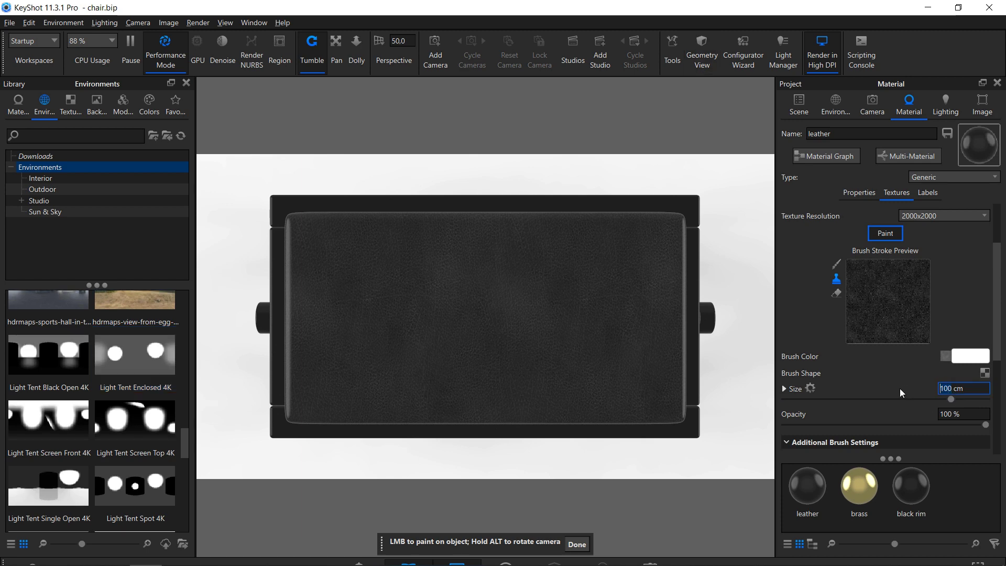
pyautogui.click(889, 235)
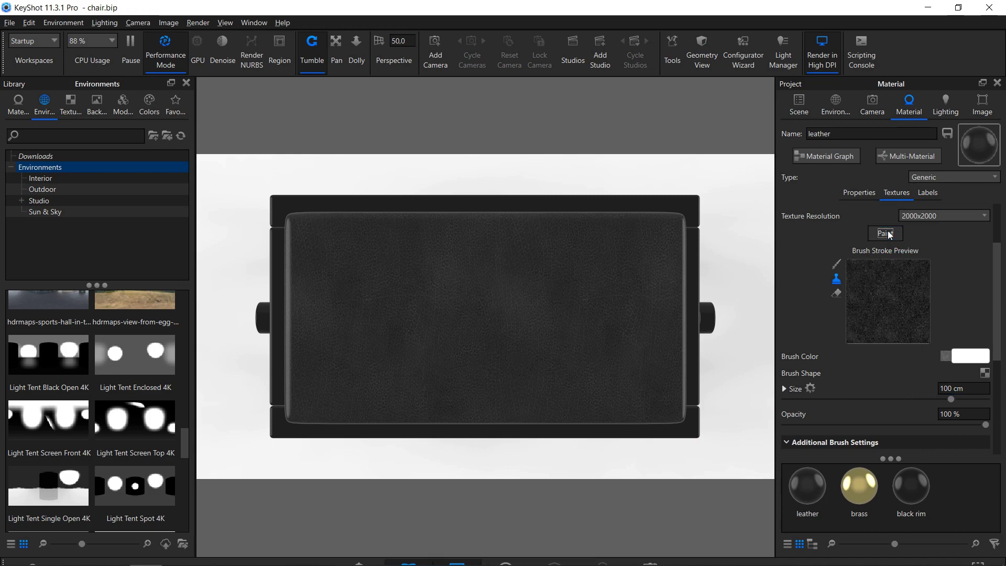
# Examine the stamped leather at the seat's front corner and check the color texture's mapping type, keeping Box.
pyautogui.moveTo(548, 254); pyautogui.dragTo(701, 140)
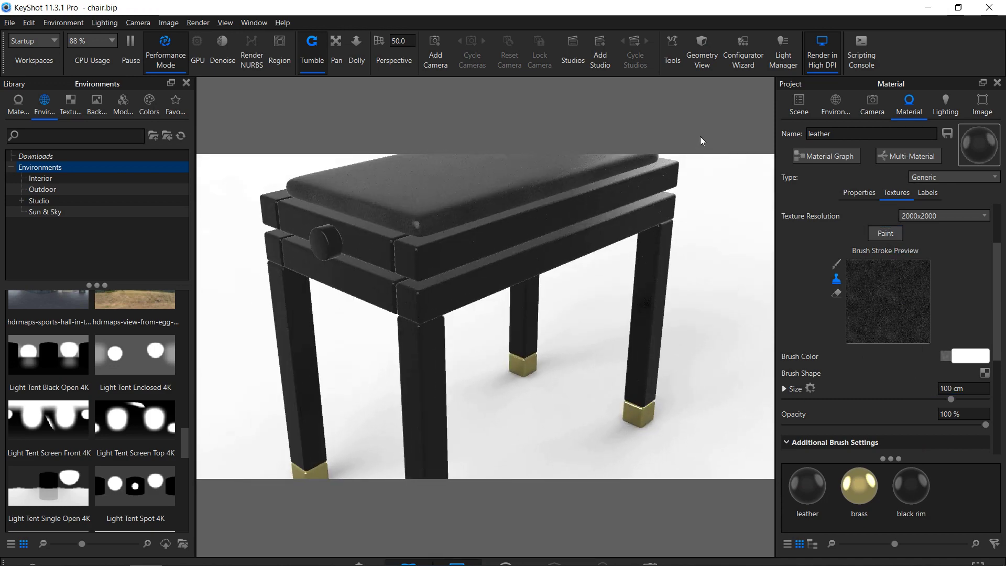
pyautogui.scroll(5, 460, 219)
pyautogui.click(337, 52)
pyautogui.moveTo(413, 238); pyautogui.dragTo(490, 374)
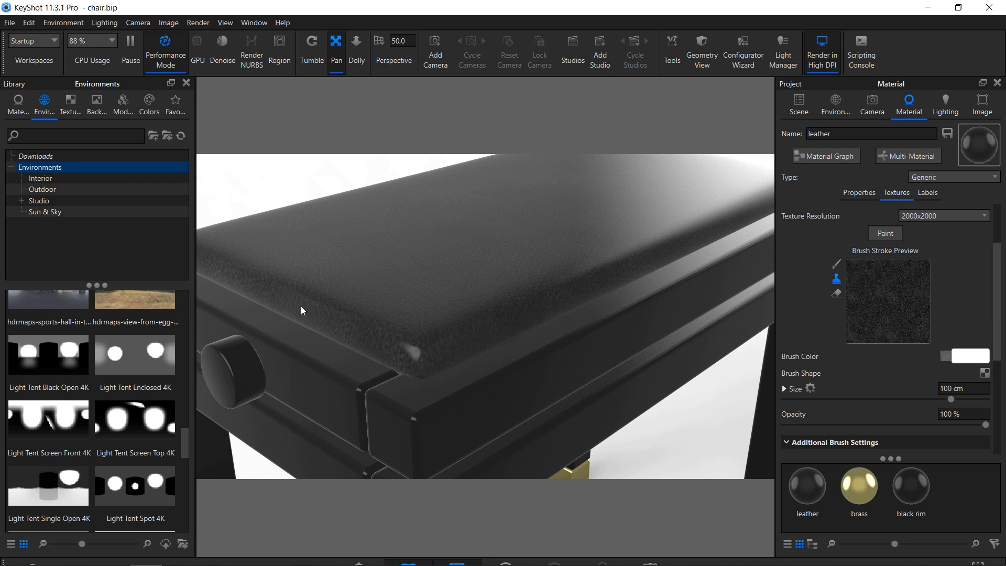
pyautogui.click(827, 155)
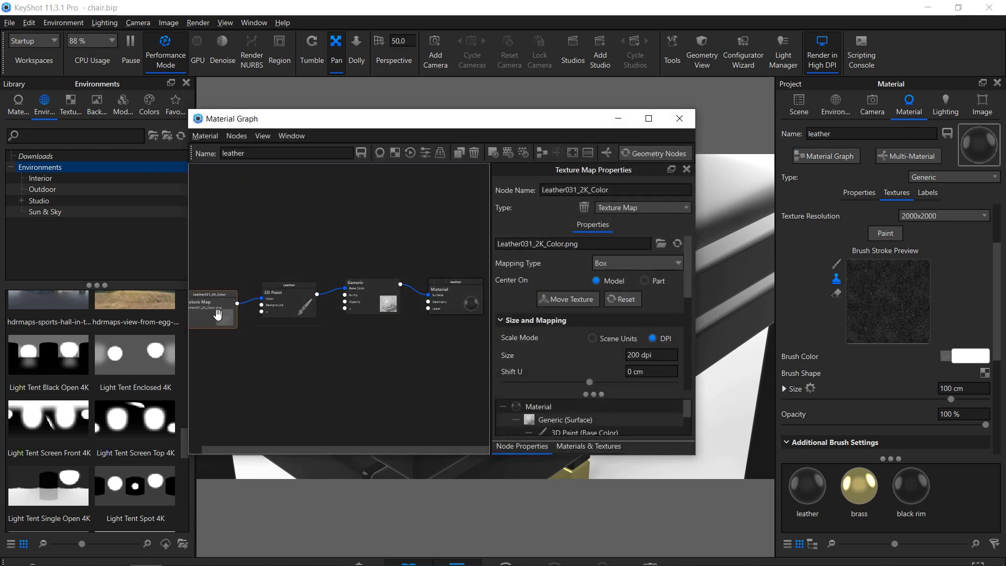
pyautogui.click(605, 271)
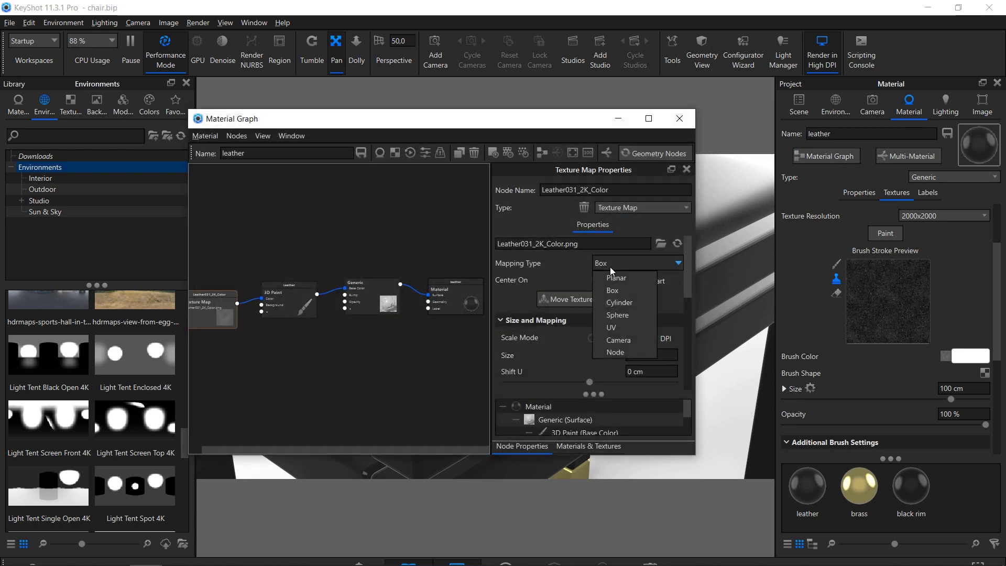
pyautogui.click(617, 294)
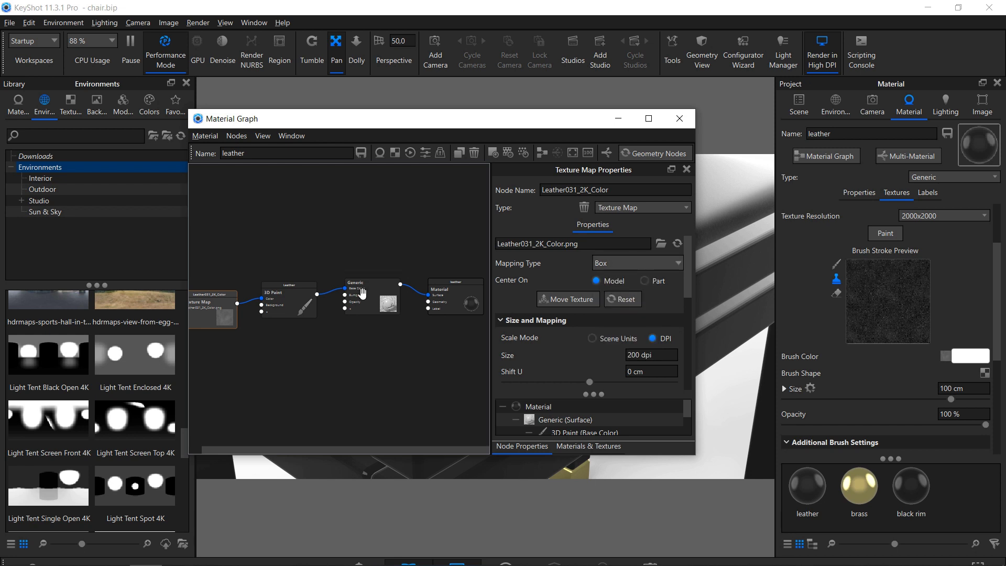
pyautogui.click(680, 121)
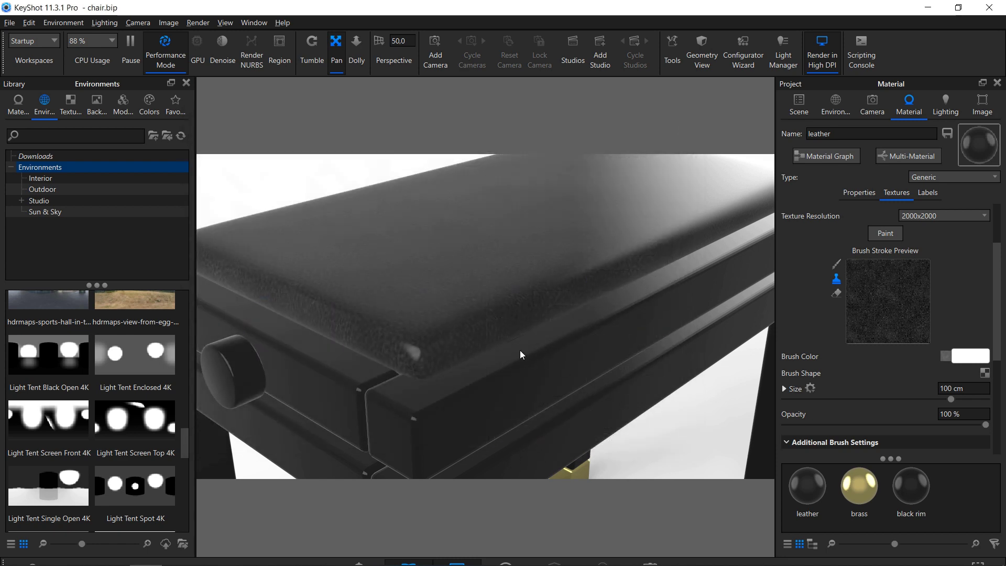
# Connect the 3D Paint node's output to the Generic node's Bump input in the Material Graph.
pyautogui.moveTo(356, 319); pyautogui.dragTo(359, 347)
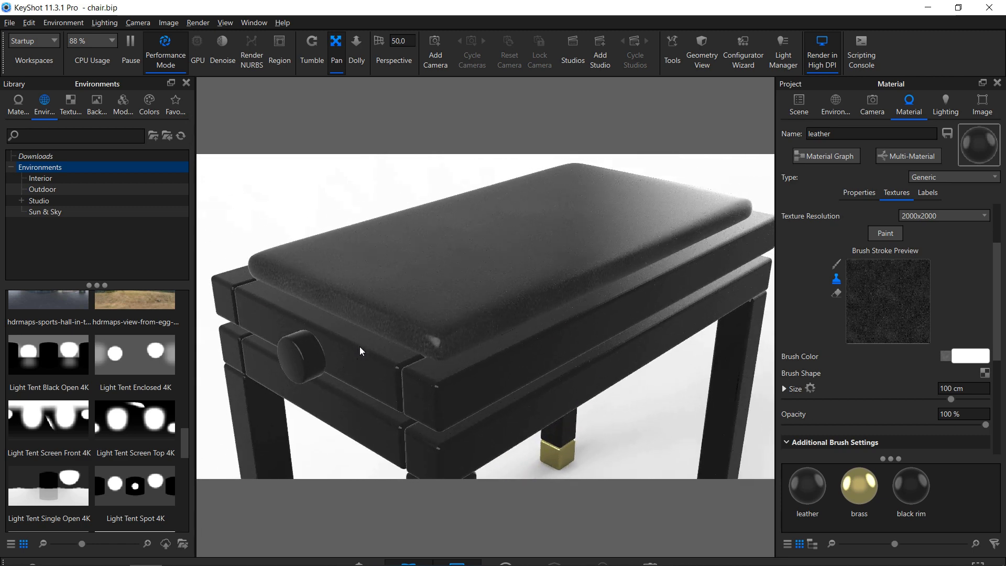
pyautogui.scroll(5, 359, 347)
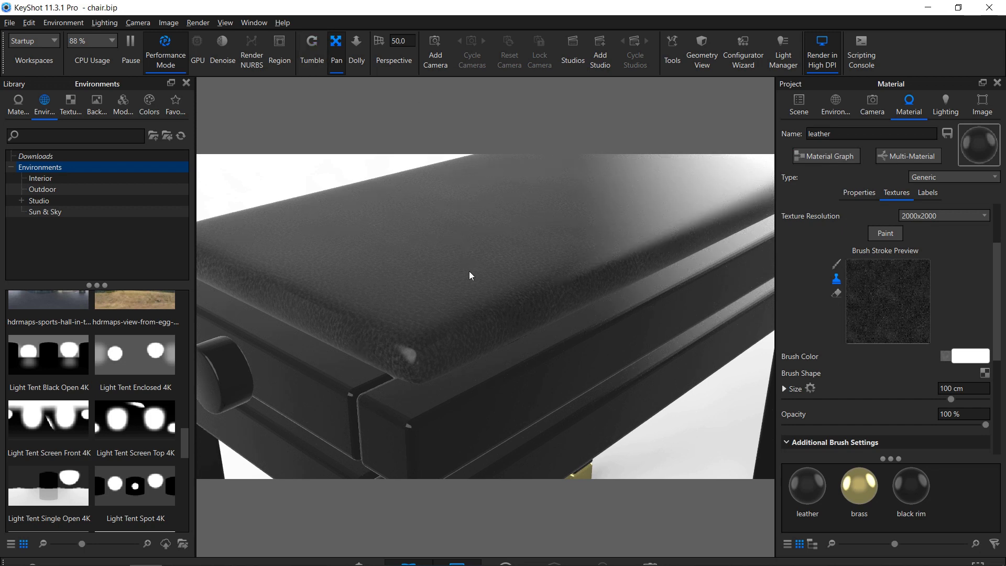
pyautogui.moveTo(512, 282); pyautogui.dragTo(783, 251)
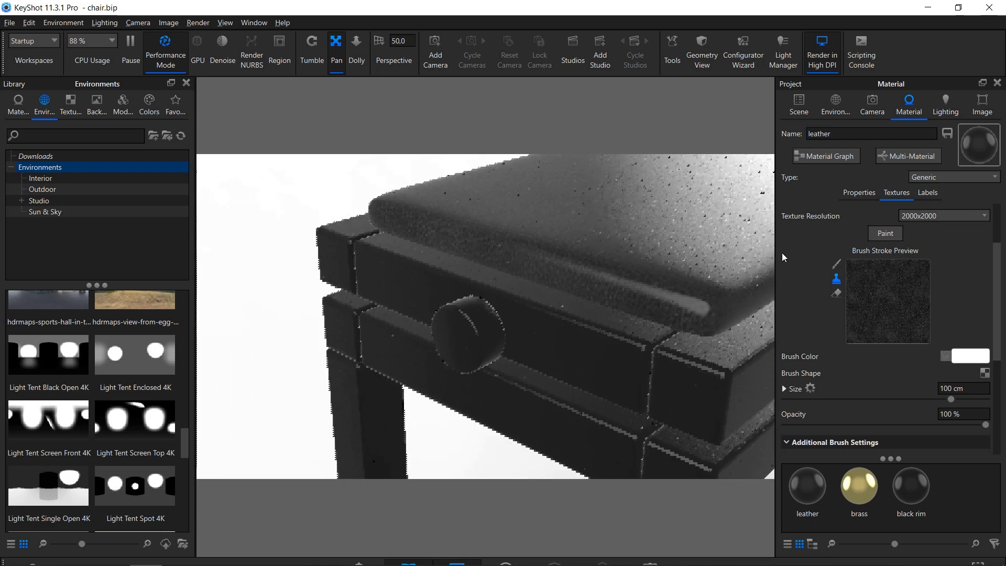
pyautogui.click(312, 48)
pyautogui.moveTo(607, 290); pyautogui.dragTo(550, 290)
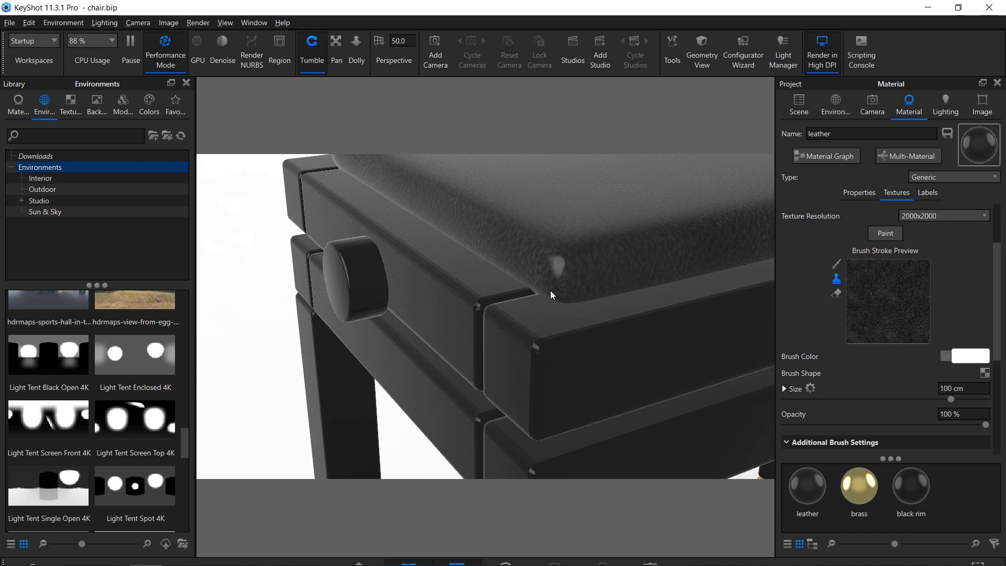
pyautogui.click(336, 46)
pyautogui.moveTo(504, 243); pyautogui.dragTo(568, 299)
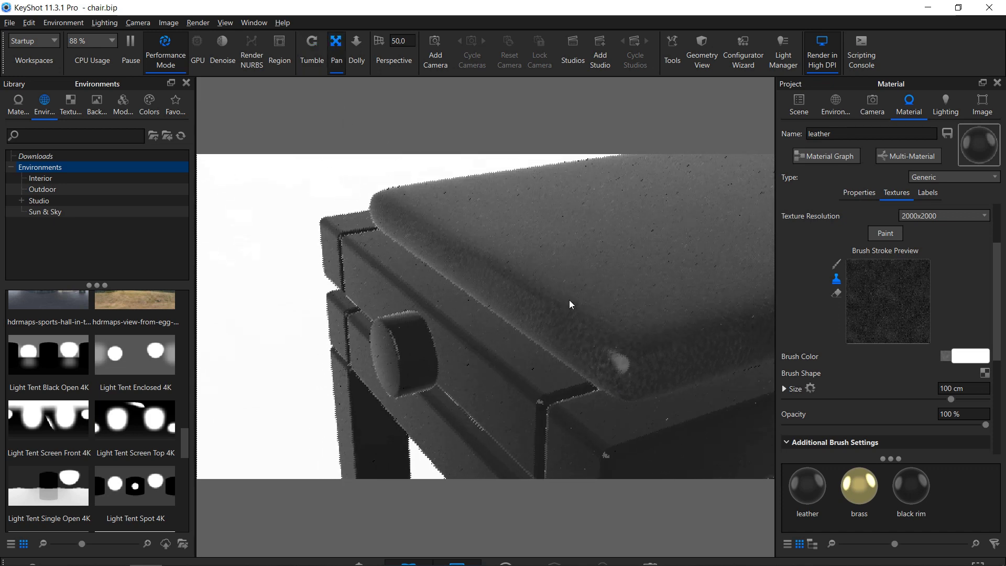
pyautogui.click(828, 156)
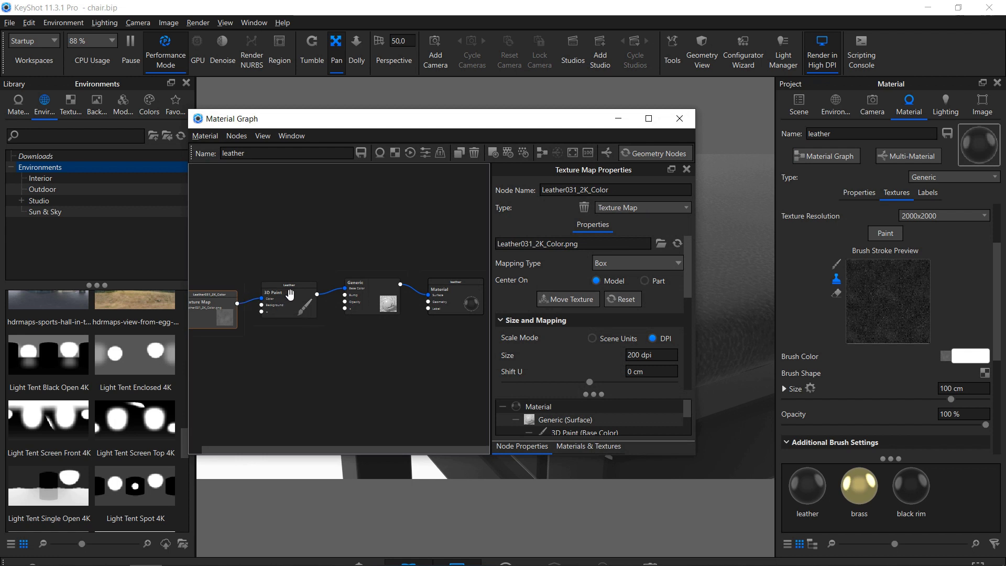
pyautogui.scroll(5, 290, 295)
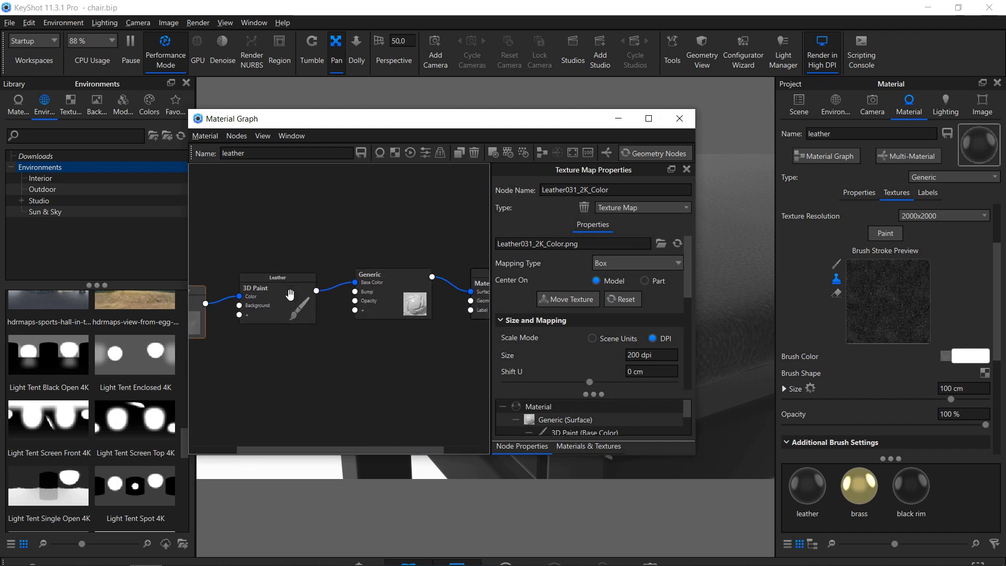
pyautogui.moveTo(316, 290); pyautogui.dragTo(356, 291)
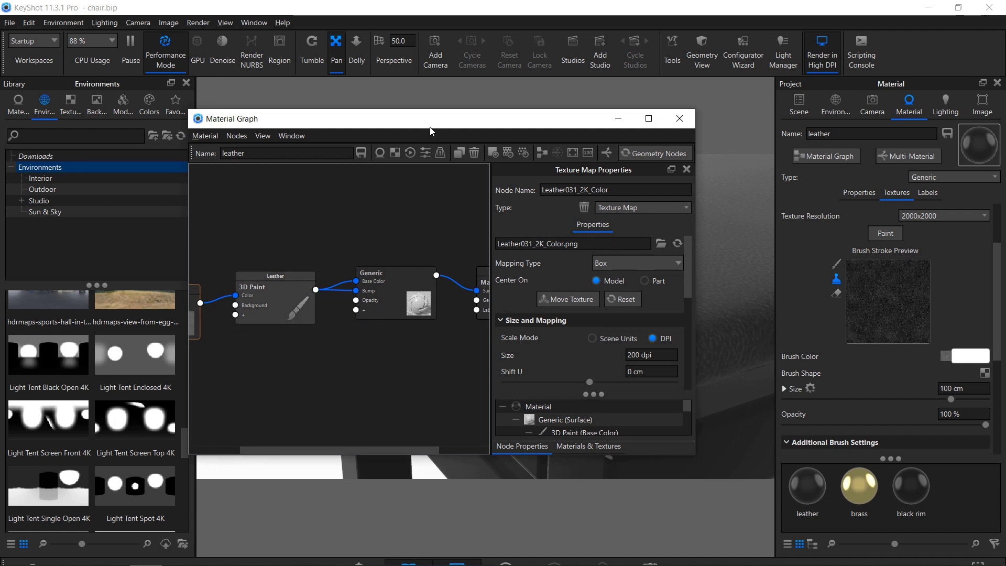
# Move the Material Graph clear of the seat, disable Performance Mode and enable GPU rendering.
pyautogui.moveTo(452, 123); pyautogui.dragTo(137, 116)
pyautogui.click(164, 42)
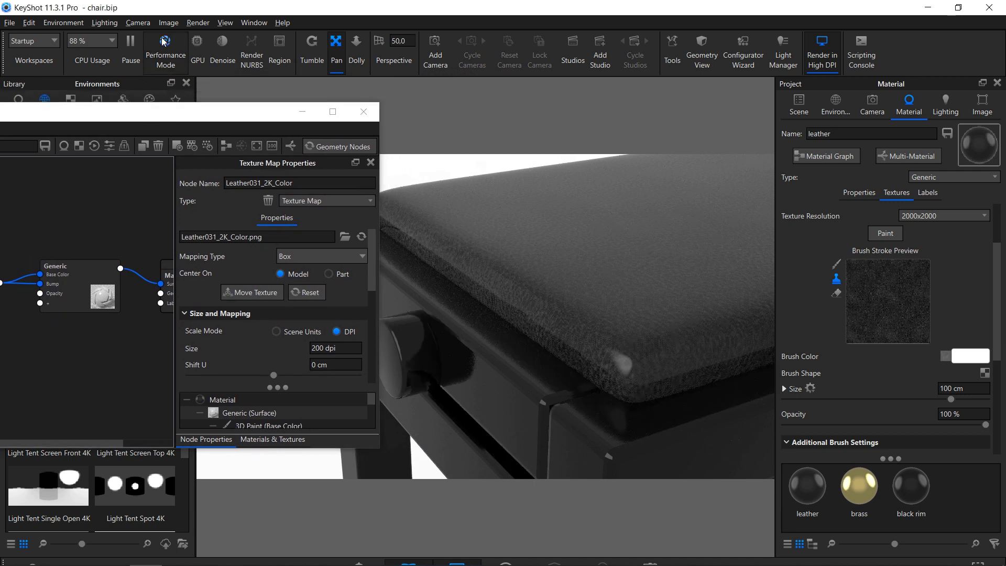
pyautogui.click(199, 46)
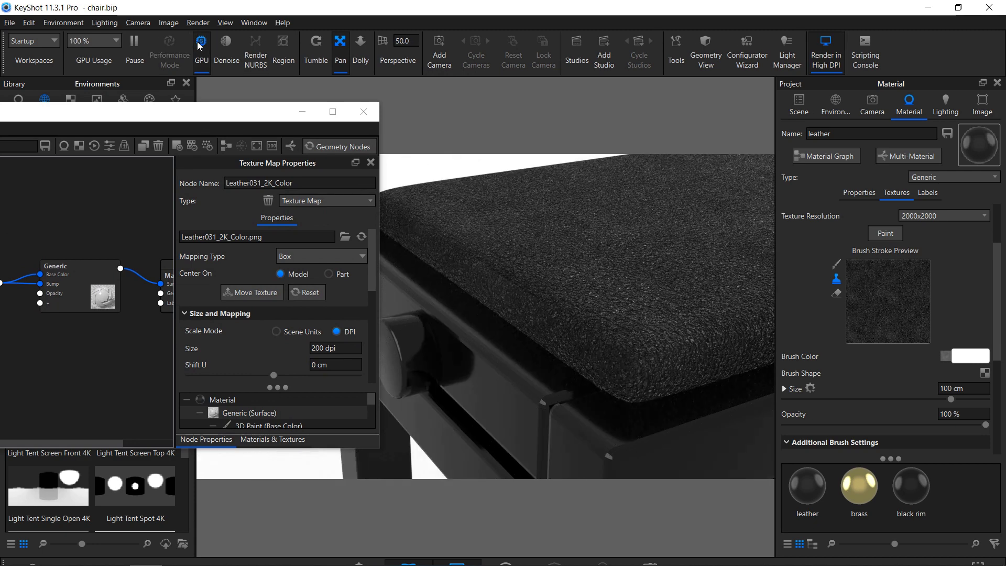
# Set the 3D Paint node's Bump Height to -1 and reduce it to -0,1.
pyautogui.moveTo(99, 117); pyautogui.dragTo(250, 89)
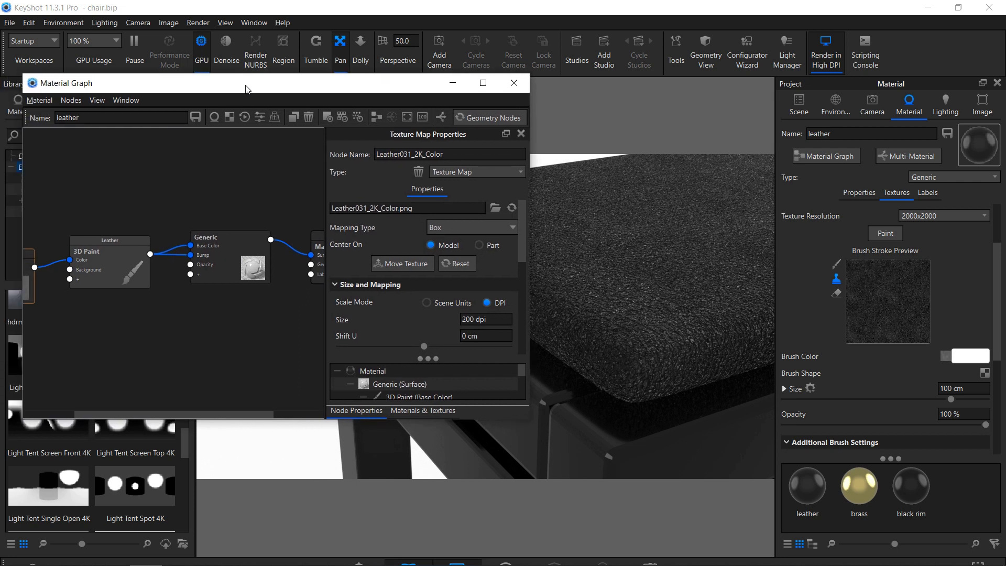
pyautogui.click(112, 266)
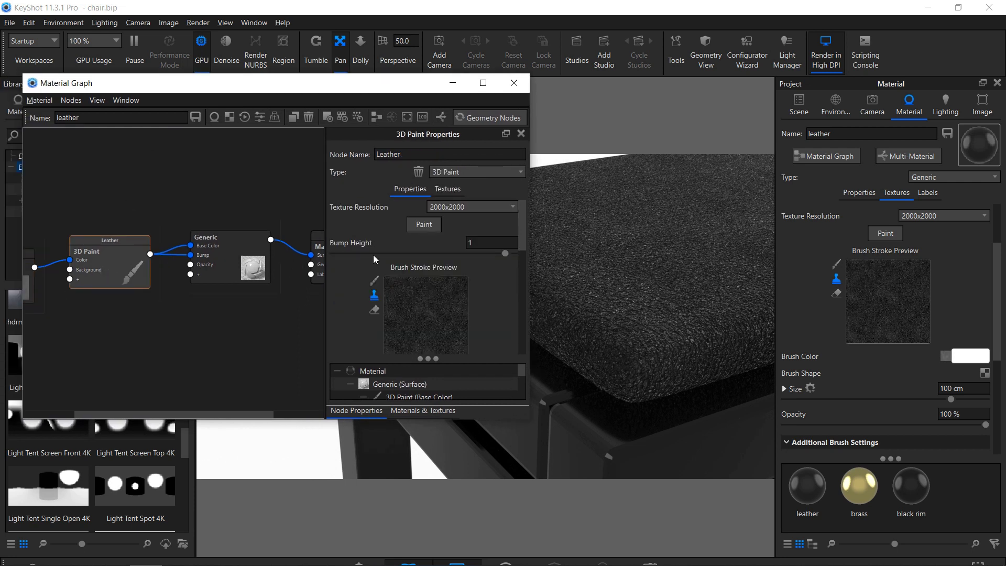
pyautogui.click(469, 244)
pyautogui.press('Home')
pyautogui.write('-')
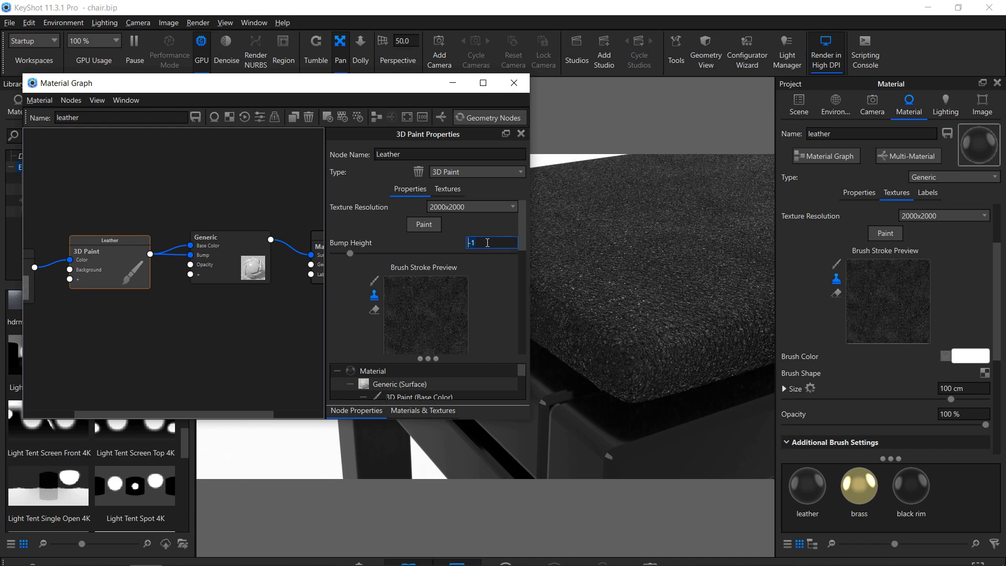
pyautogui.press('Left')
pyautogui.write('0,')
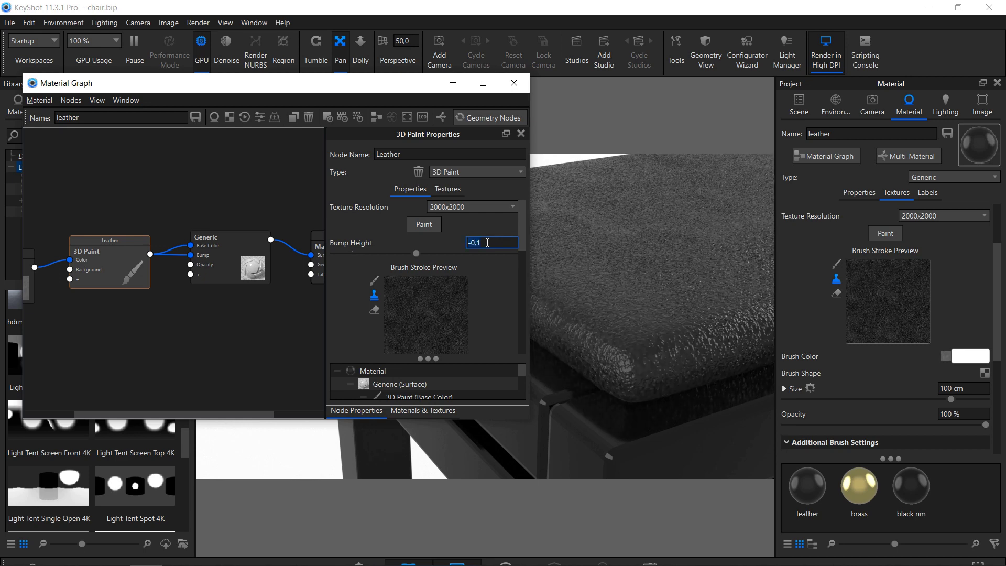
# Try a Bump Height of -0,2 on the 3D Paint node.
pyautogui.press('Left')
pyautogui.press('Left')
pyautogui.press('BackSpace')
pyautogui.press('Right')
pyautogui.press('Delete')
pyautogui.write('2')
pyautogui.press('Return')
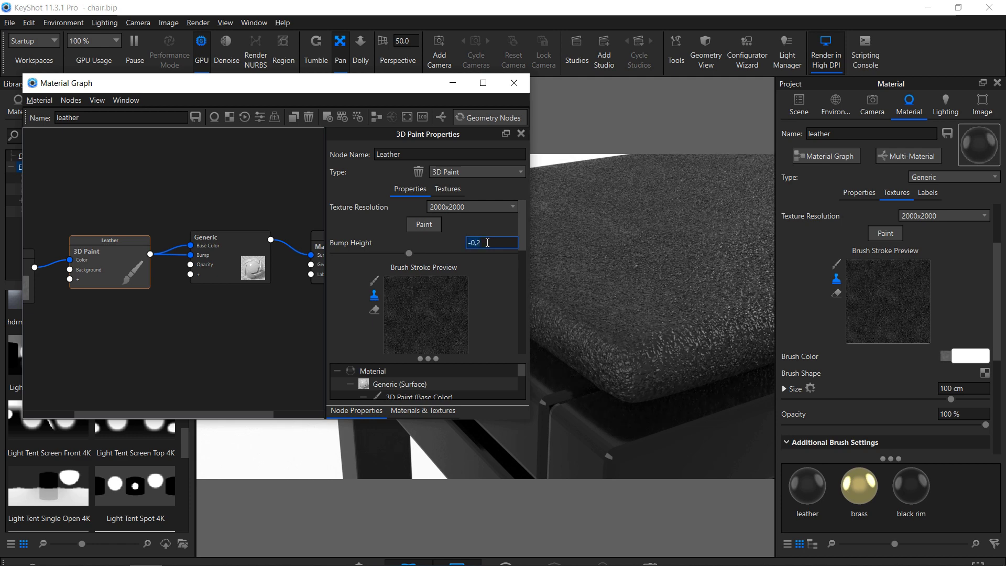
# Return the 3D Paint node's Bump Height to -0,1.
pyautogui.press('Left')
pyautogui.press('Left')
pyautogui.press('BackSpace')
pyautogui.press('Right')
pyautogui.press('Delete')
pyautogui.write('1')
pyautogui.press('Return')
pyautogui.press('Home')
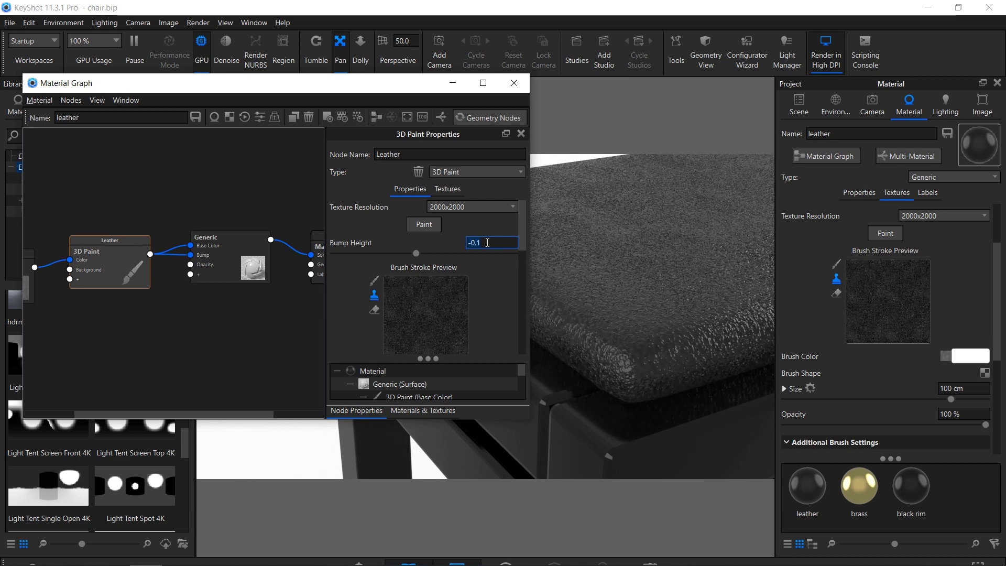
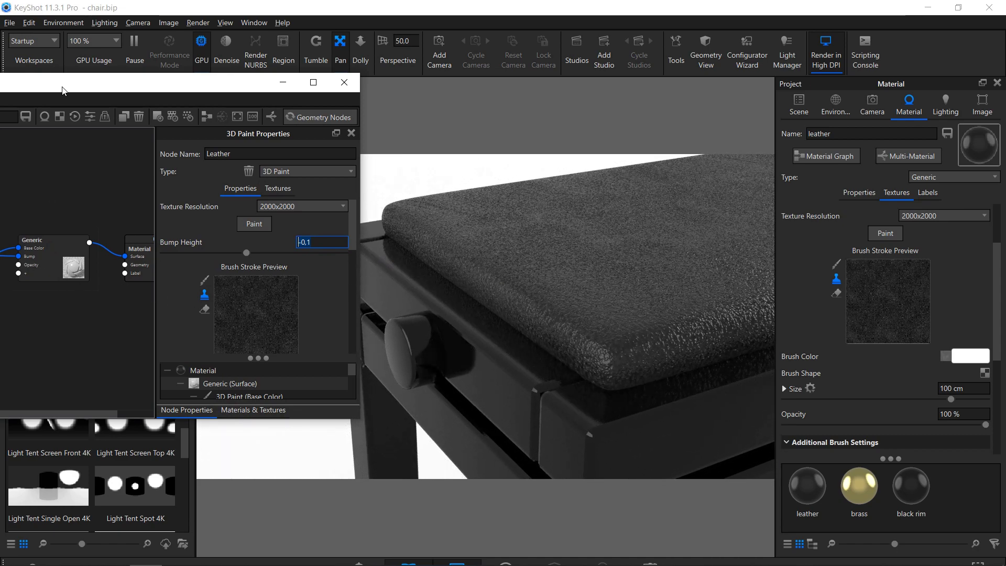
# Move the Material Graph window back into full view and connect the 3D Paint node to the Generic node's Roughness input.
pyautogui.moveTo(62, 86); pyautogui.dragTo(239, 96)
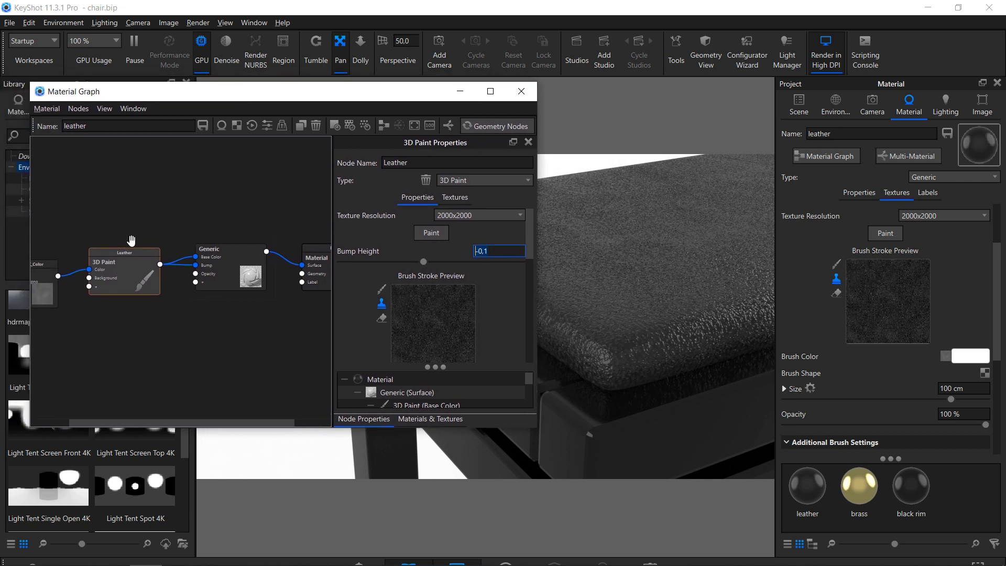
pyautogui.moveTo(160, 264); pyautogui.dragTo(209, 296)
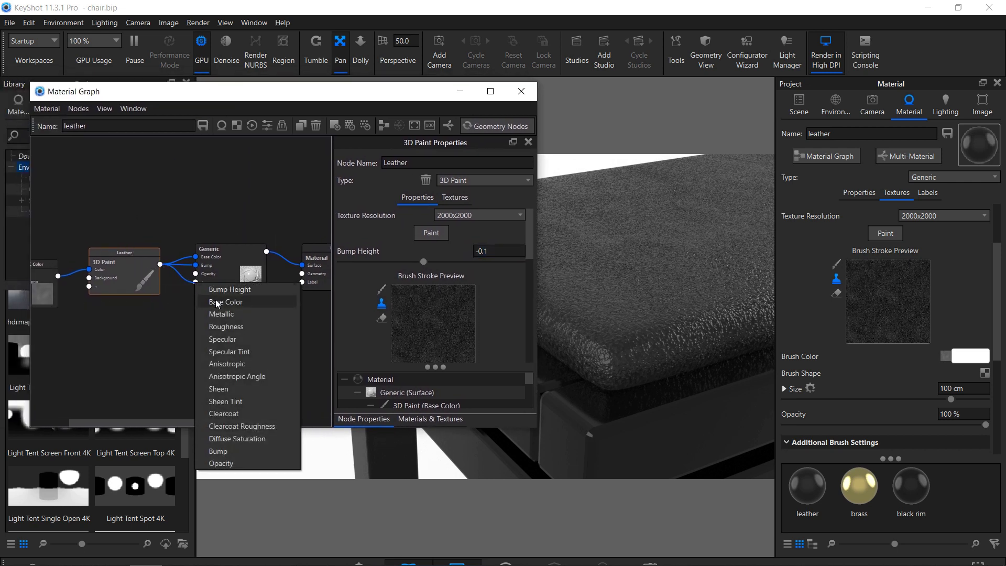
pyautogui.click(228, 325)
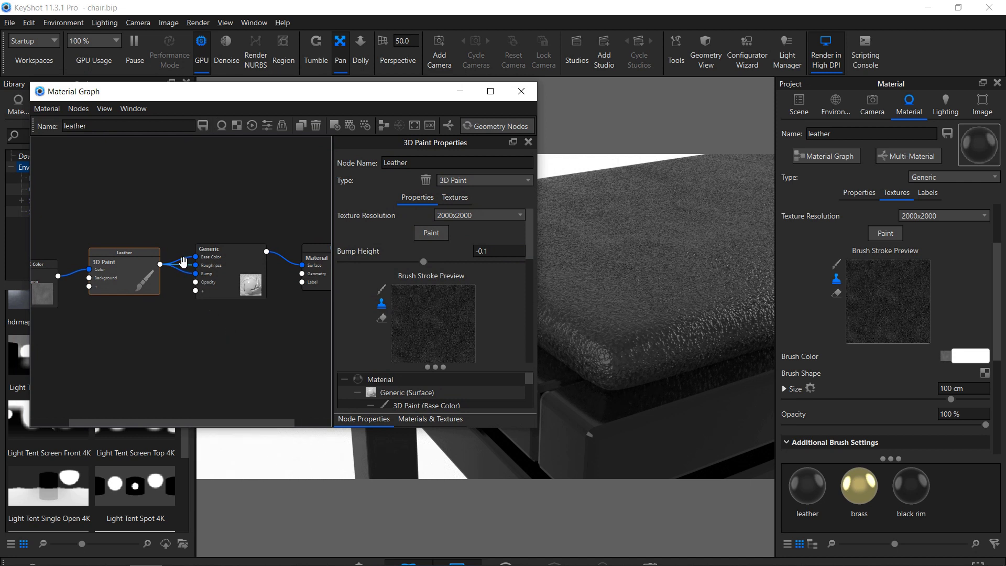
# Insert a Color To Number utility node on the connection between the 3D Paint node and the Generic node's Roughness input.
pyautogui.scroll(-1, 184, 264)
pyautogui.scroll(3, 184, 263)
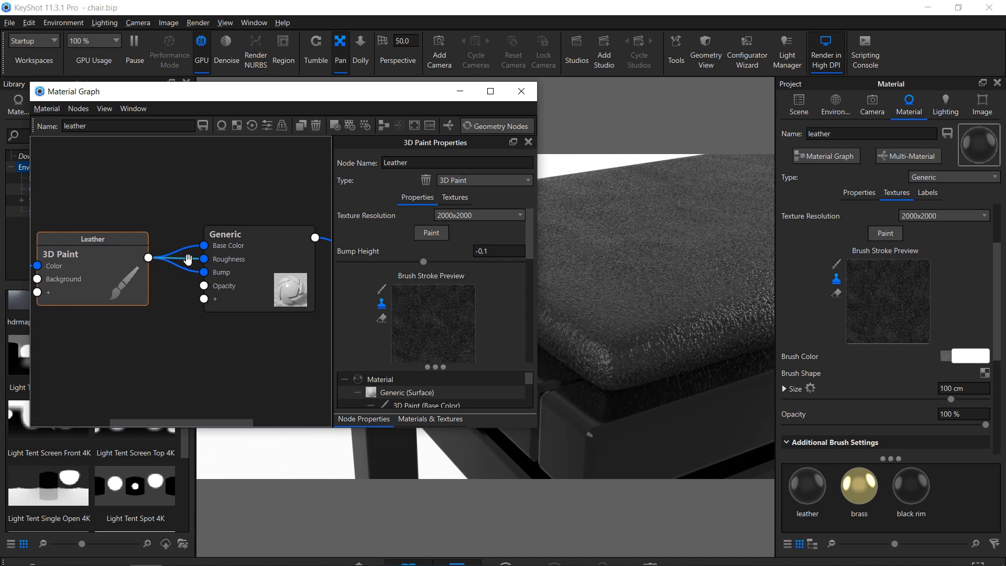
pyautogui.rightClick(189, 256)
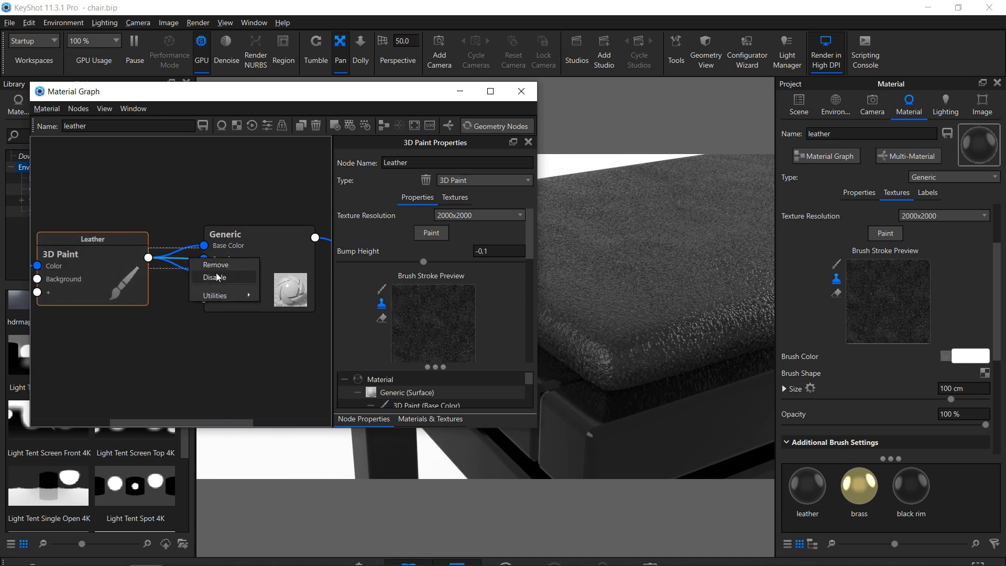
pyautogui.moveTo(231, 294)
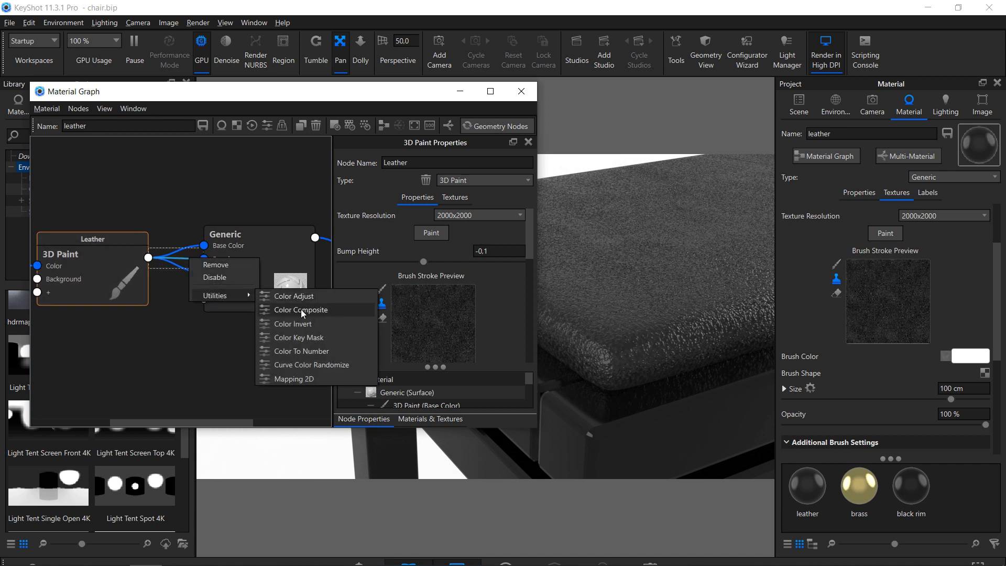
pyautogui.click(302, 351)
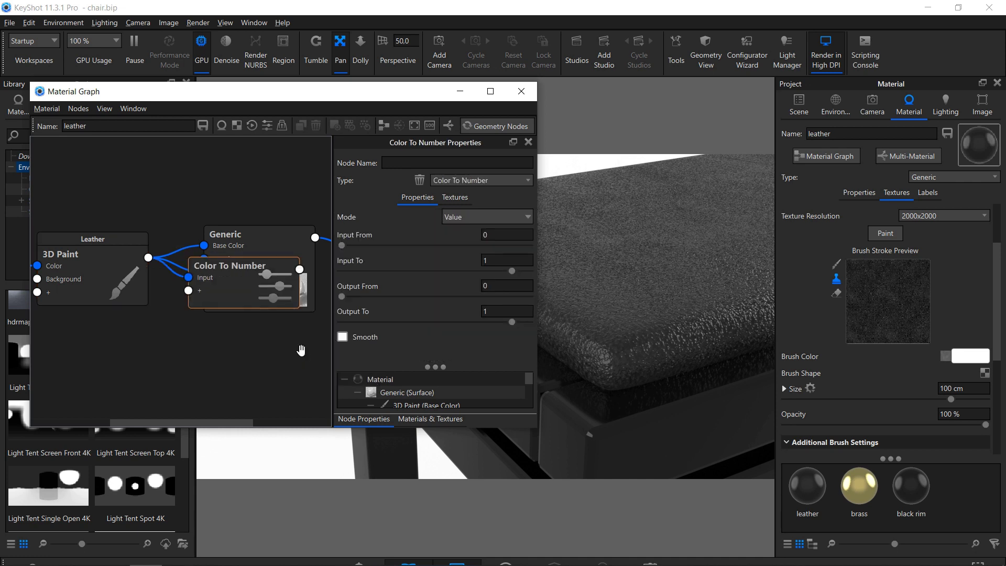
# Spread out the Texture Map and 3D Paint nodes and place the Color To Number node above the gap before the Generic node.
pyautogui.scroll(-5, 301, 350)
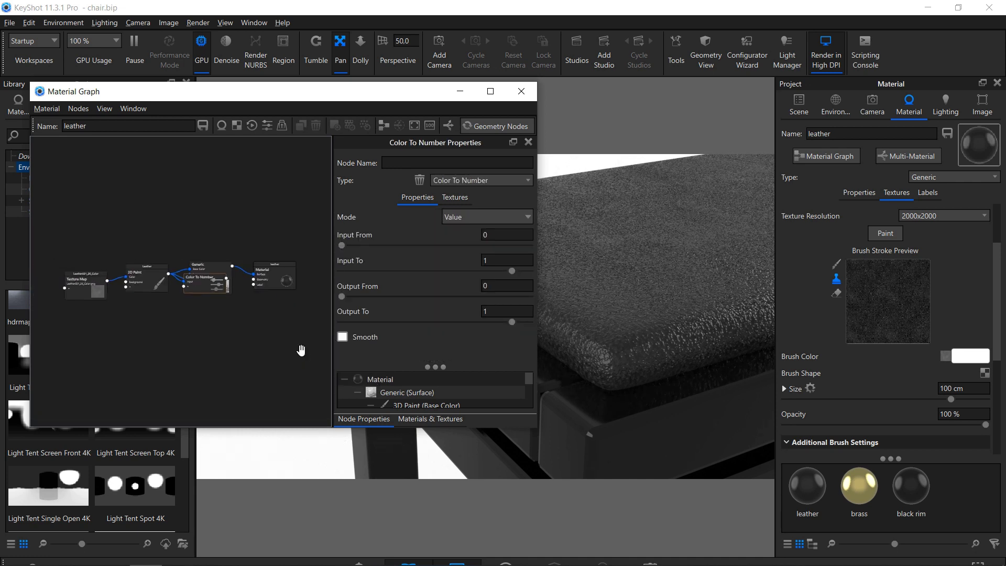
pyautogui.moveTo(107, 276); pyautogui.dragTo(59, 278)
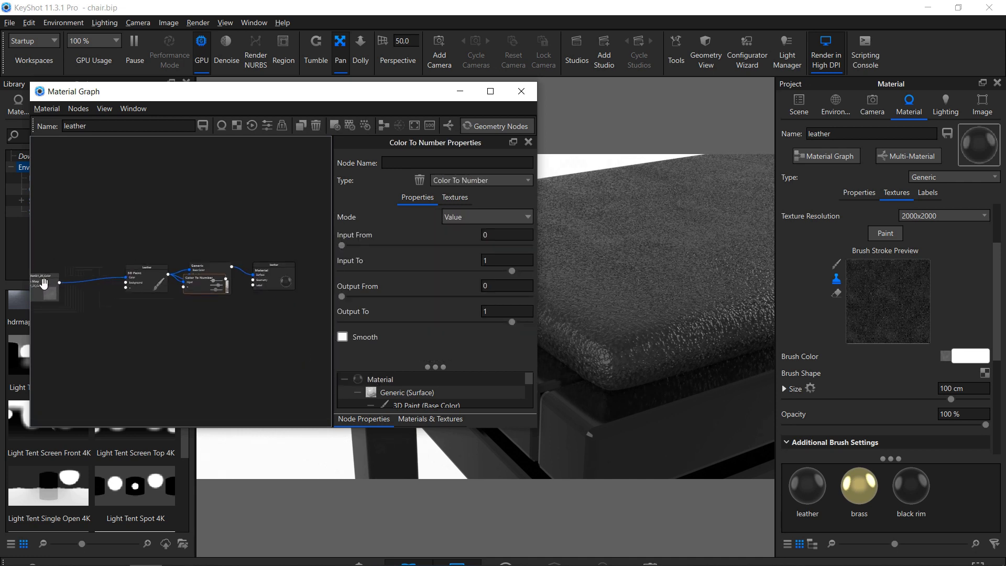
pyautogui.moveTo(162, 274); pyautogui.dragTo(102, 268)
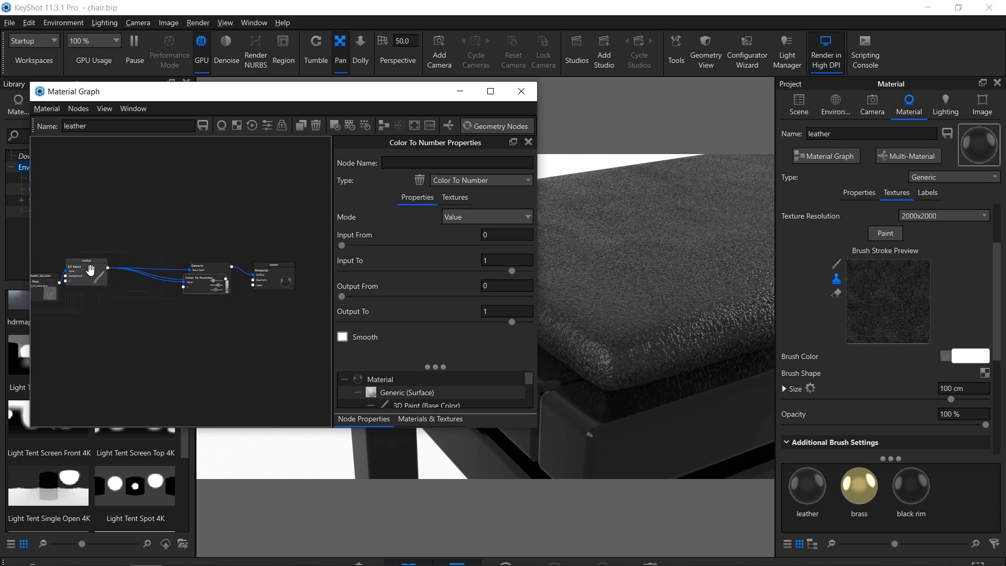
pyautogui.scroll(2, 196, 285)
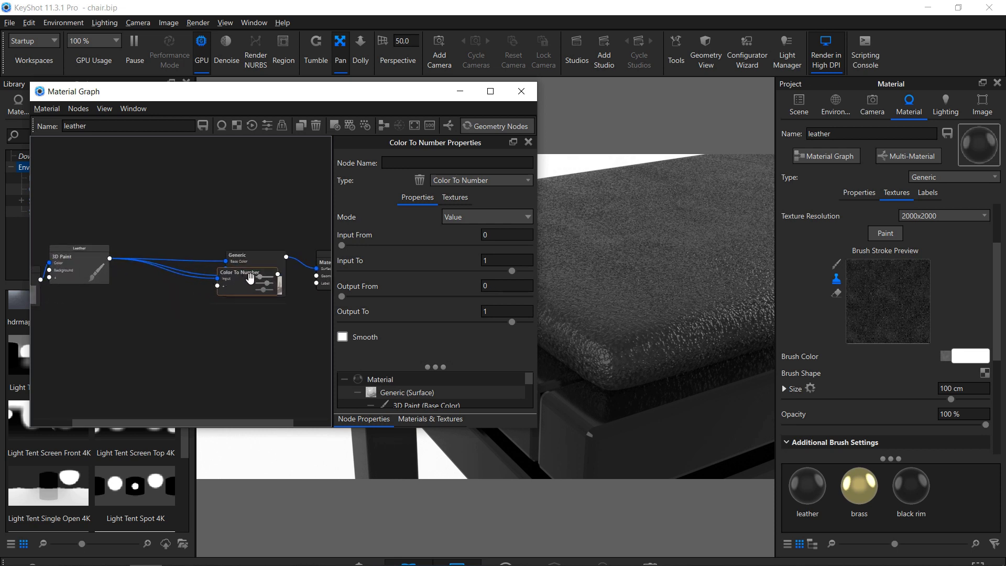
pyautogui.moveTo(251, 279)
pyautogui.mouseDown()
pyautogui.moveTo(169, 316)
pyautogui.moveTo(183, 225)
pyautogui.mouseUp()
pyautogui.scroll(1, 183, 225)
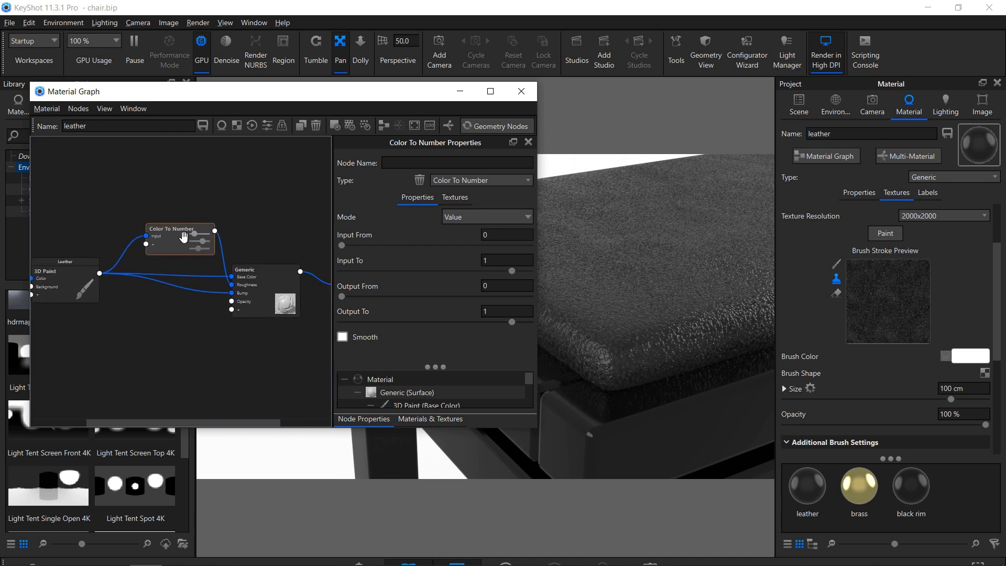
# Move the graph window clear of the seat, preview the Color To Number node and reduce its Input To to 0,185.
pyautogui.moveTo(394, 96); pyautogui.dragTo(330, 81)
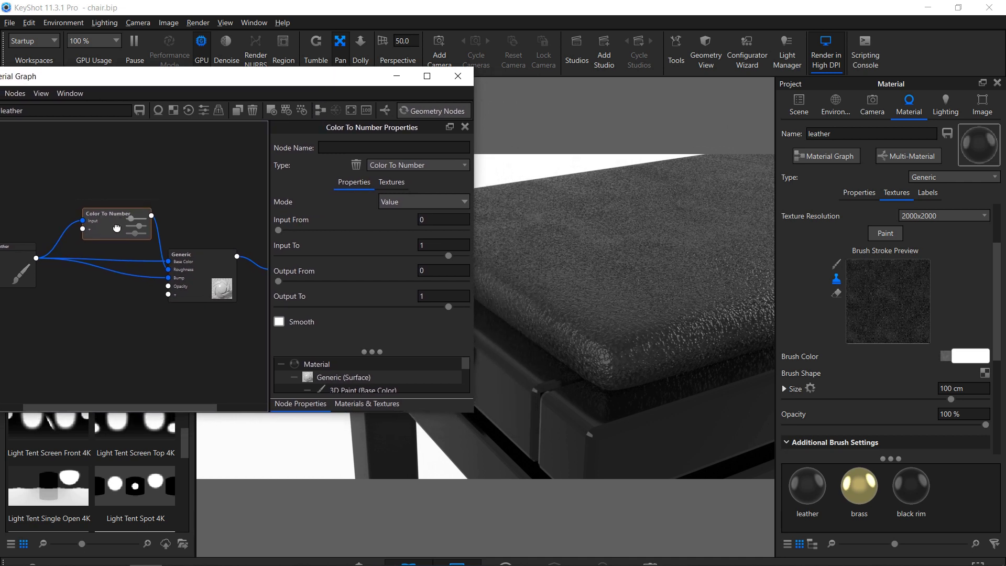
pyautogui.press('p')
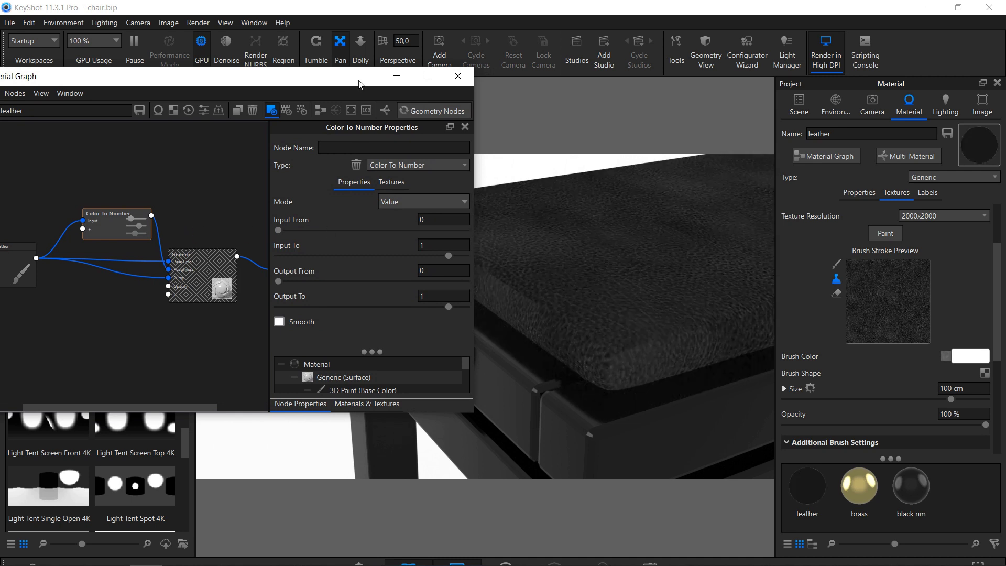
pyautogui.moveTo(358, 84); pyautogui.dragTo(247, 82)
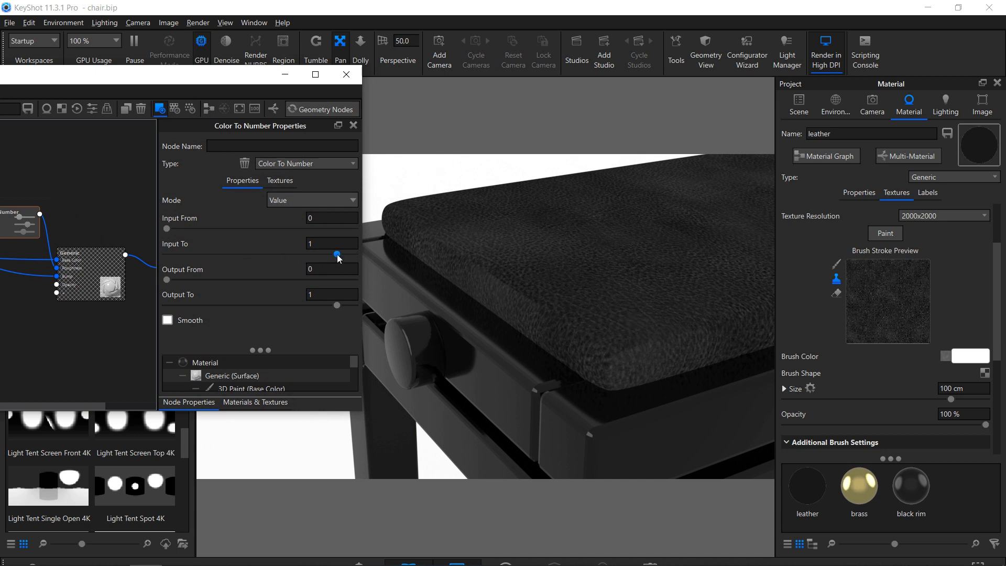
pyautogui.moveTo(338, 257); pyautogui.dragTo(198, 257)
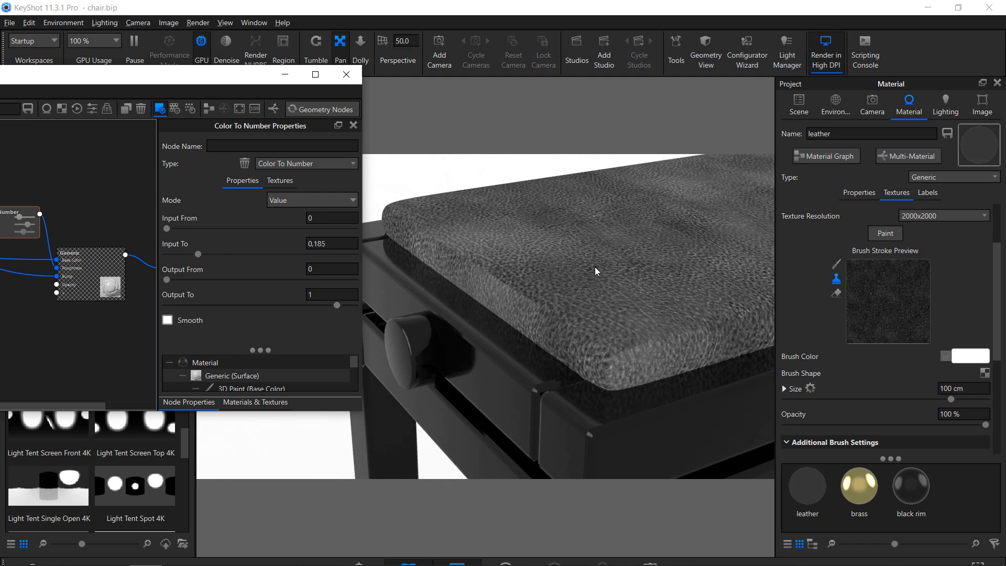
pyautogui.scroll(5, 595, 266)
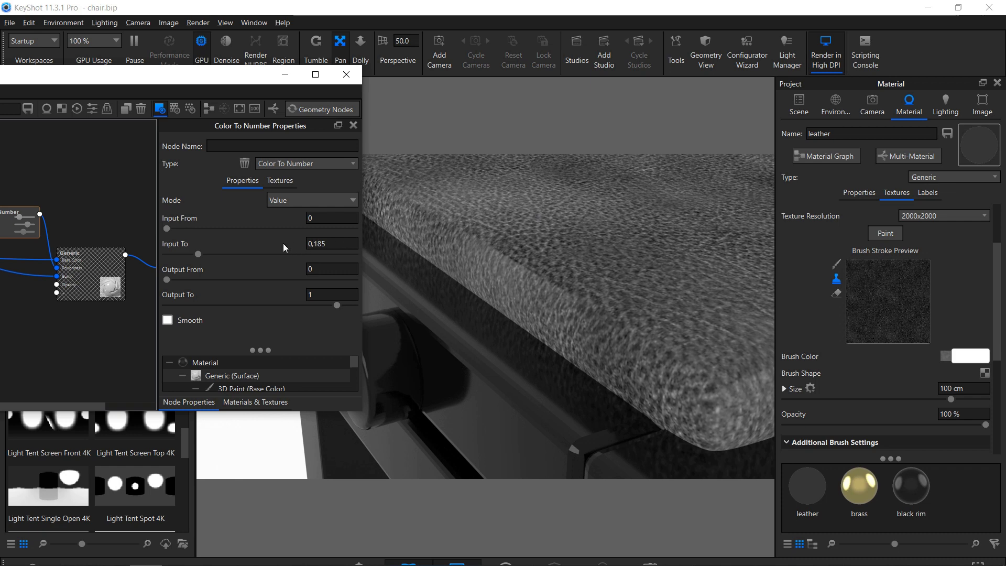
# Try an Input To of 0,219 and an Output To of 0,707 on the Color To Number node.
pyautogui.click(167, 229)
pyautogui.moveTo(336, 305); pyautogui.dragTo(269, 307)
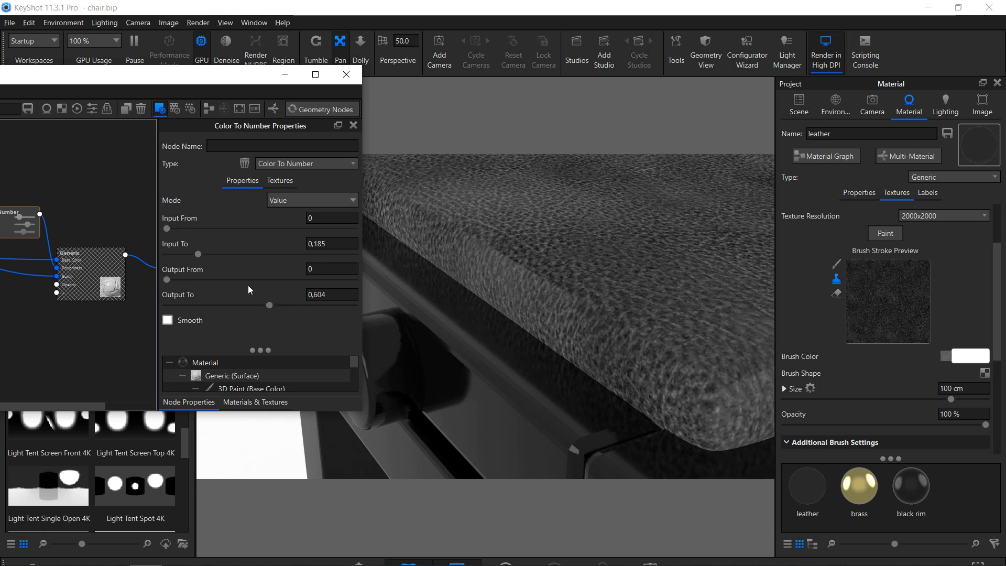
pyautogui.moveTo(199, 257); pyautogui.dragTo(205, 257)
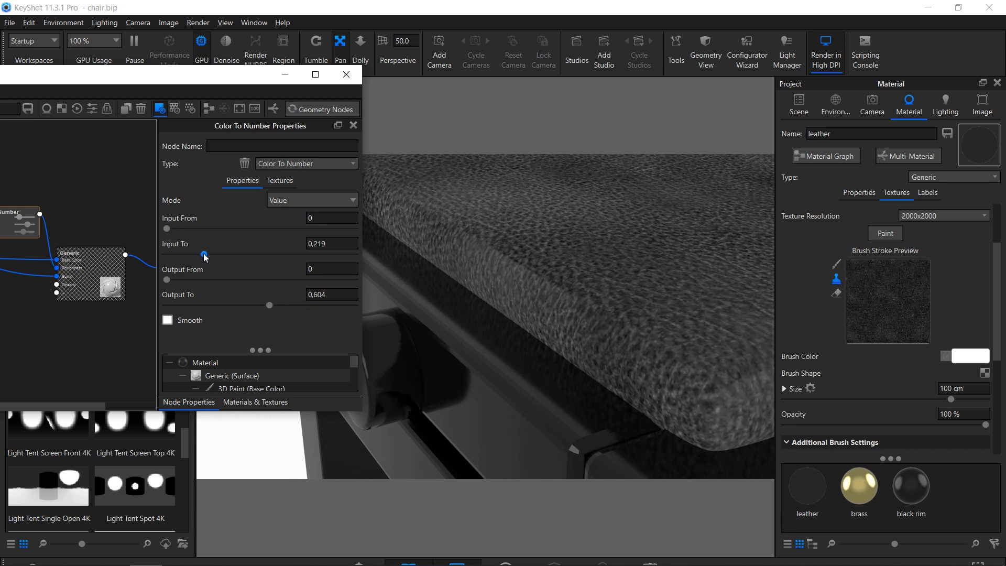
pyautogui.moveTo(269, 305)
pyautogui.mouseDown()
pyautogui.moveTo(253, 307)
pyautogui.moveTo(285, 308)
pyautogui.mouseUp()
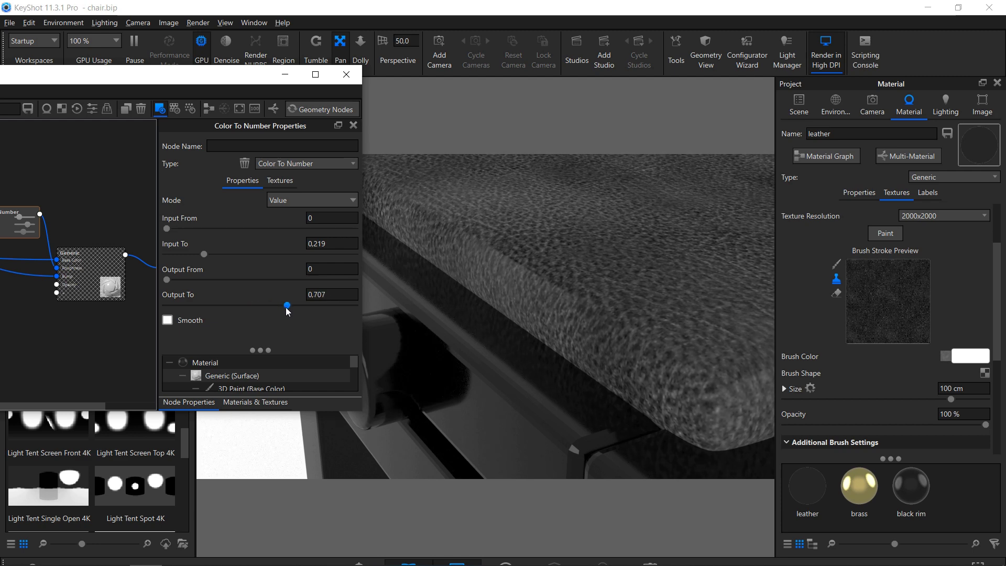
# Set the Color To Number node's Output From to 0,049 and Output To to 0,796, and end the node preview.
pyautogui.scroll(-3, 630, 278)
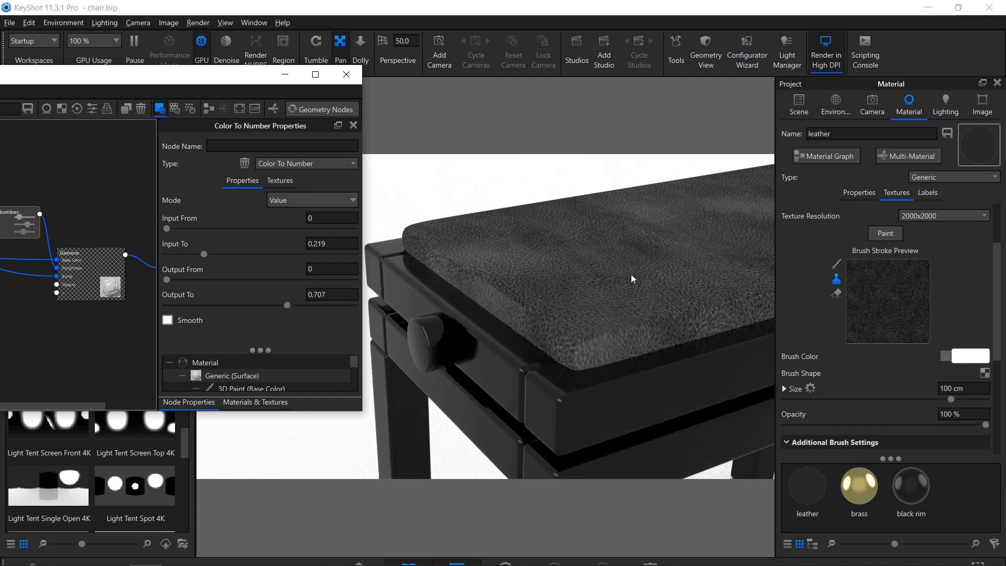
pyautogui.scroll(-1, 631, 274)
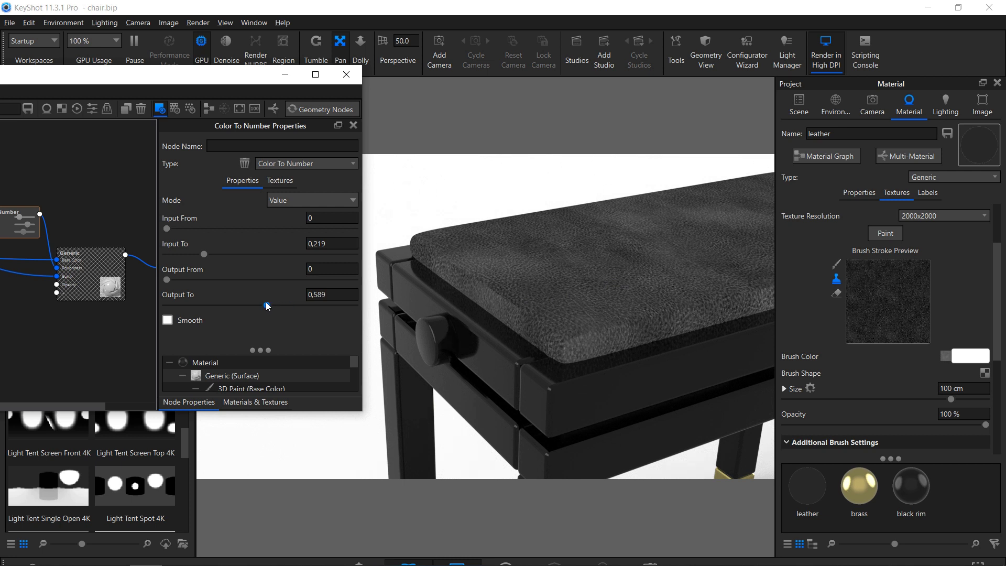
pyautogui.moveTo(266, 303); pyautogui.dragTo(264, 305)
pyautogui.moveTo(166, 281); pyautogui.dragTo(177, 278)
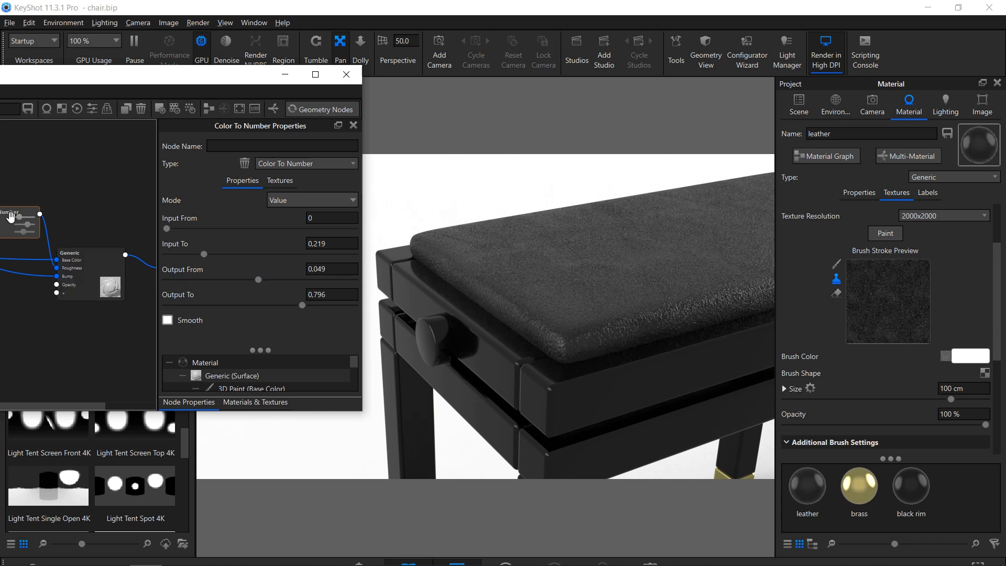
# Preview the Color To Number node again, lower its Input To to 0,123 and turn the preview off.
pyautogui.scroll(-1, 540, 243)
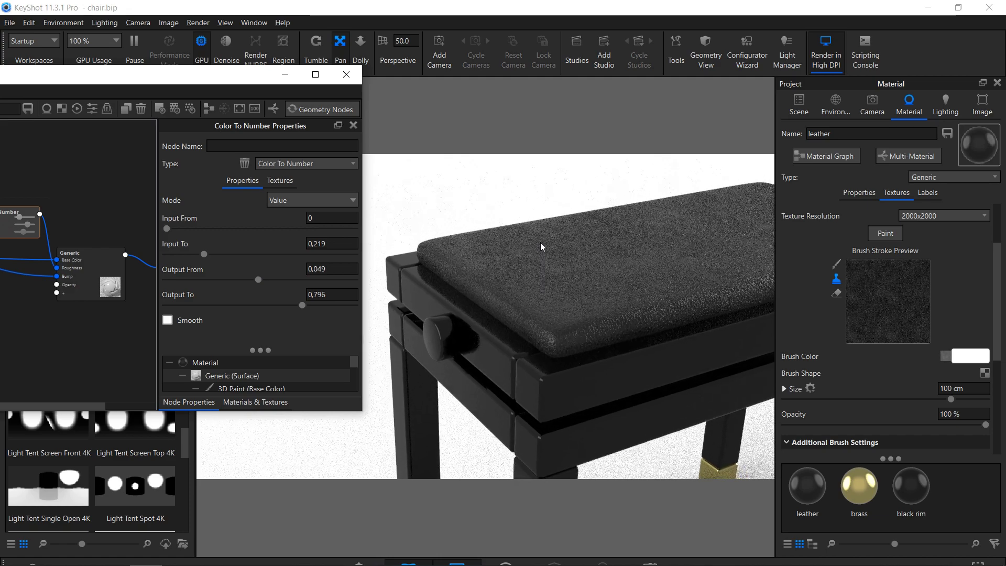
pyautogui.scroll(-1, 546, 252)
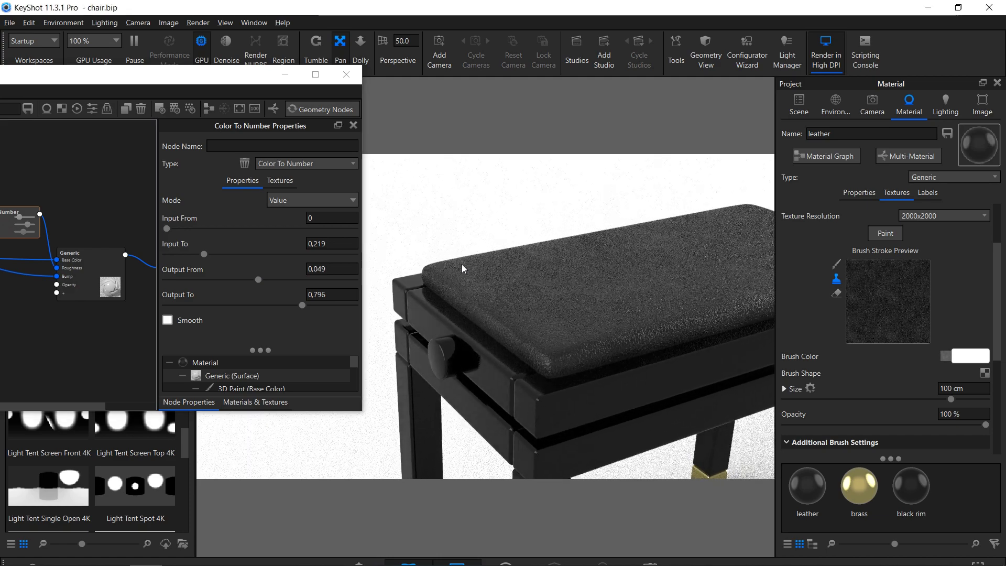
pyautogui.scroll(-1, 439, 258)
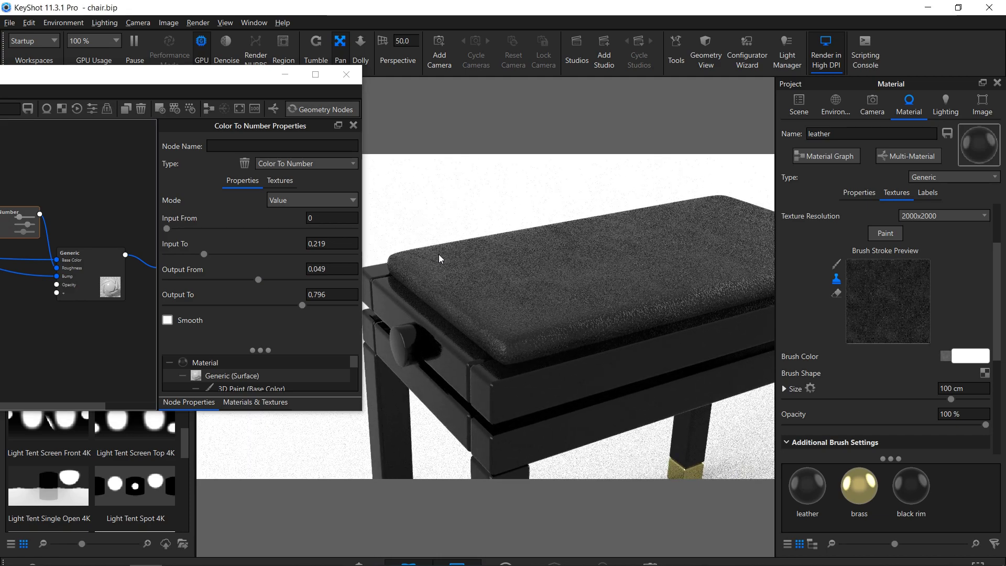
pyautogui.scroll(3, 439, 254)
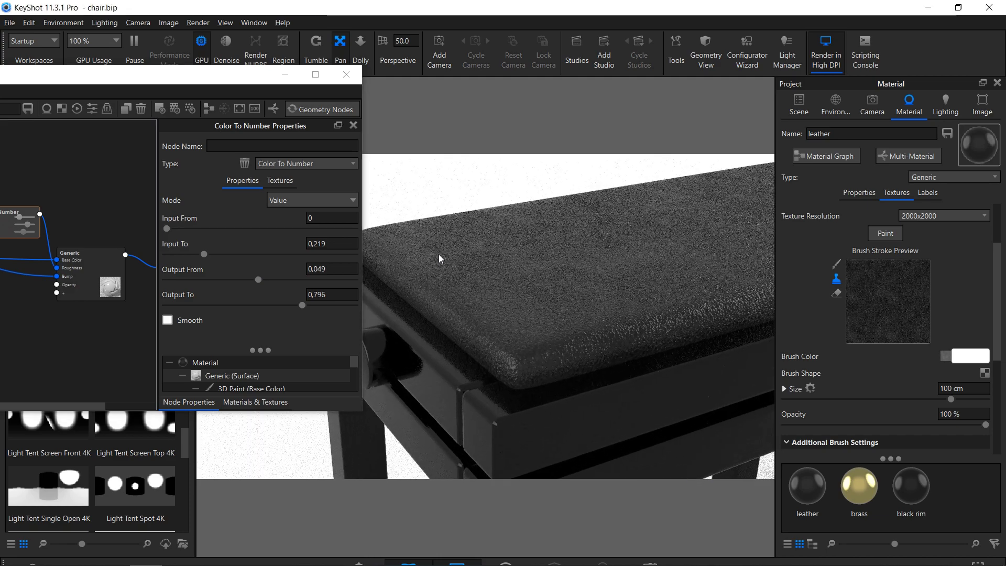
pyautogui.click(316, 51)
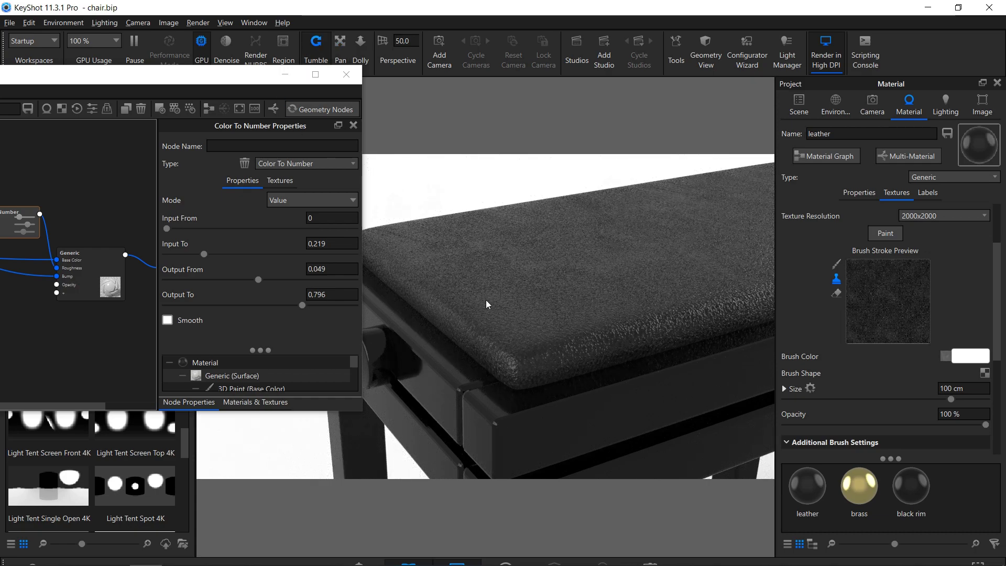
pyautogui.moveTo(486, 300); pyautogui.dragTo(517, 294)
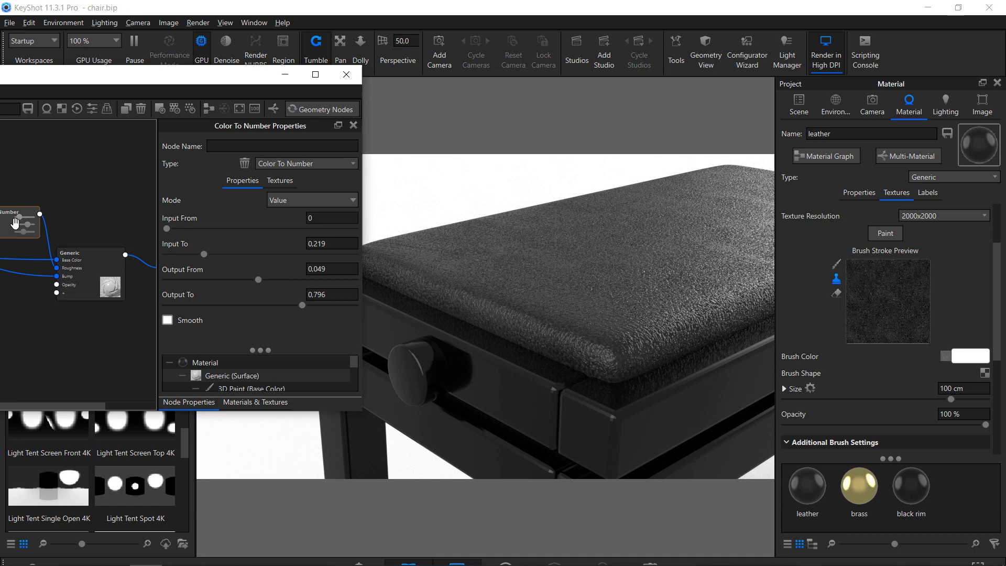
pyautogui.press('p')
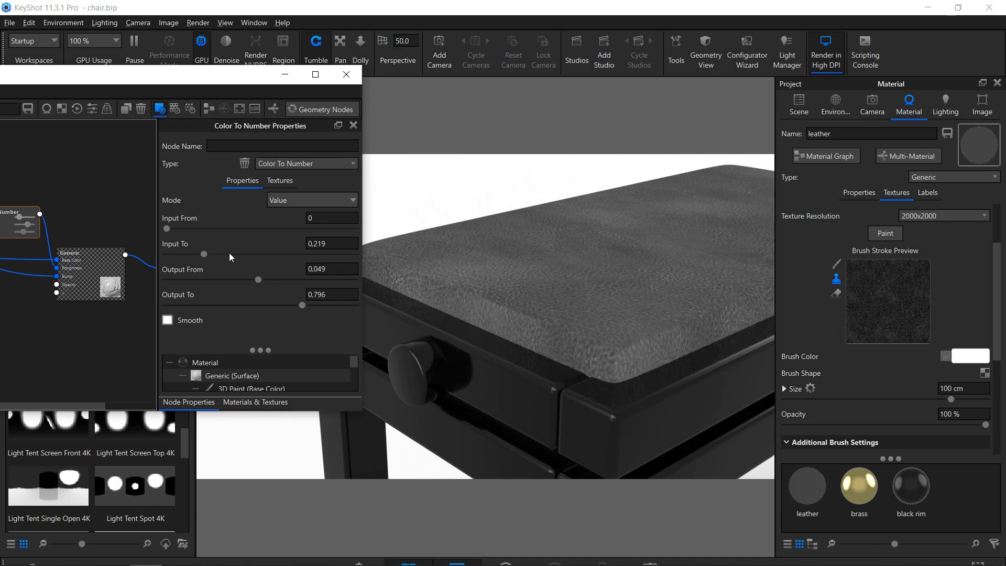
pyautogui.moveTo(204, 255); pyautogui.dragTo(188, 256)
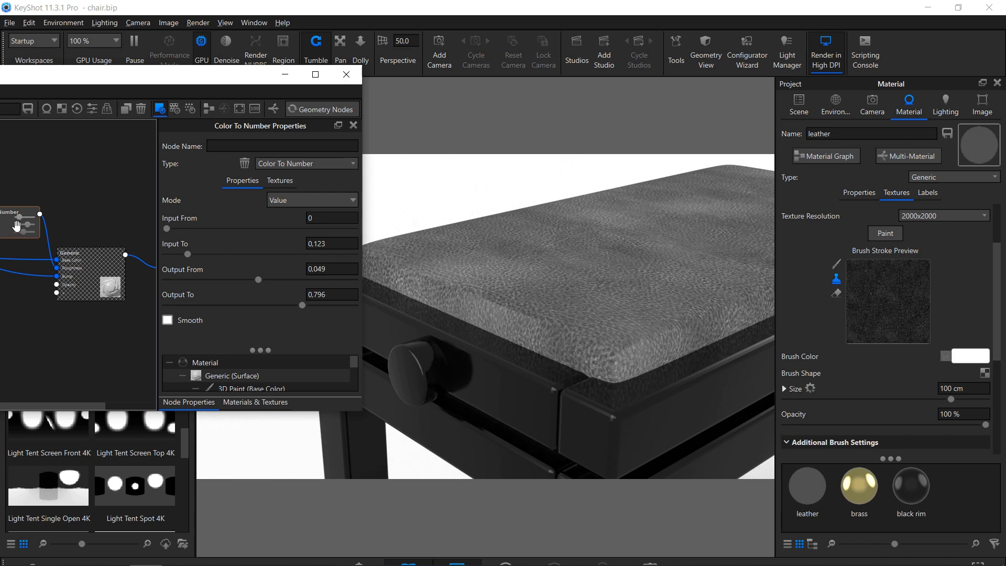
pyautogui.press('p')
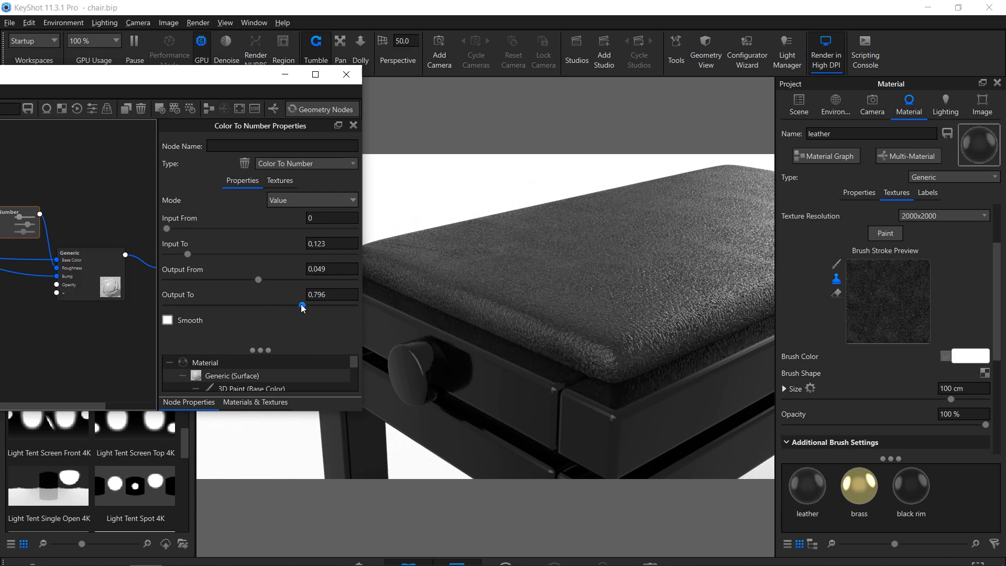
# Raise the Color To Number node's Output To to 0,807 and bring the whole Material Graph window back into view.
pyautogui.moveTo(302, 306)
pyautogui.mouseDown()
pyautogui.moveTo(321, 310)
pyautogui.moveTo(303, 307)
pyautogui.mouseUp()
pyautogui.moveTo(260, 282)
pyautogui.mouseDown()
pyautogui.moveTo(233, 280)
pyautogui.moveTo(259, 281)
pyautogui.mouseUp()
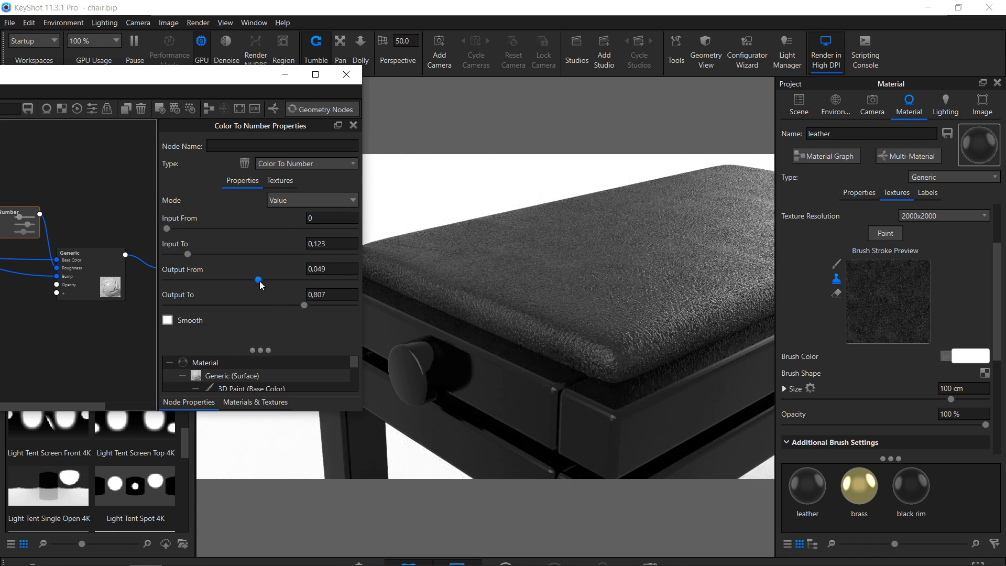
pyautogui.scroll(-4, 608, 275)
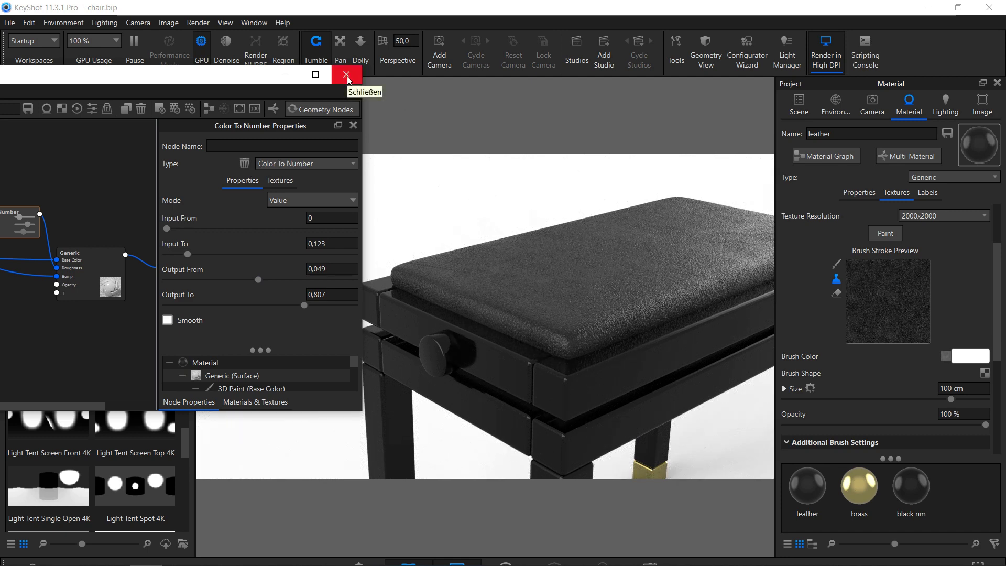
pyautogui.moveTo(220, 79); pyautogui.dragTo(482, 65)
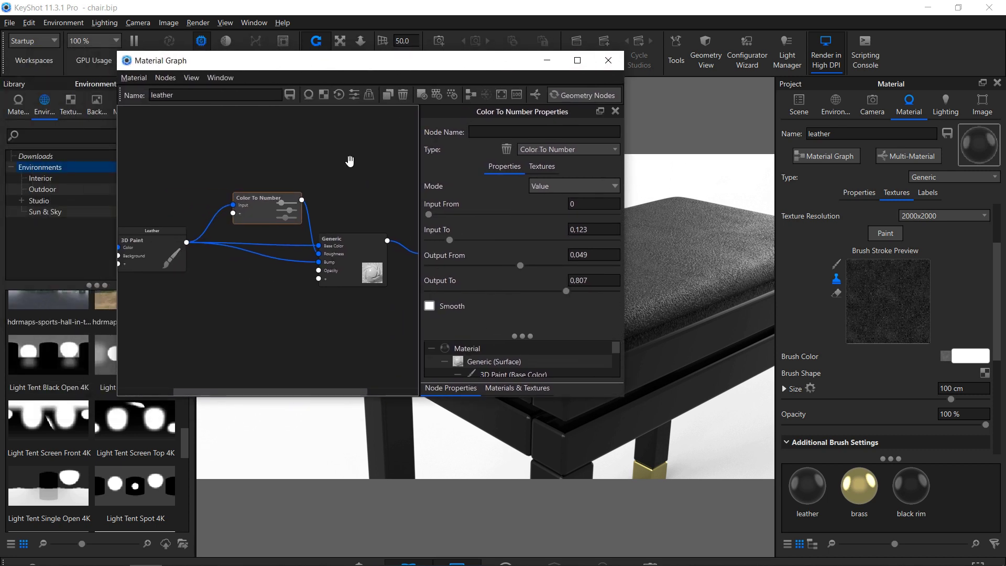
# Reposition the Color To Number node below the links between the 3D Paint and Generic nodes, and close the material graph.
pyautogui.scroll(-3, 335, 230)
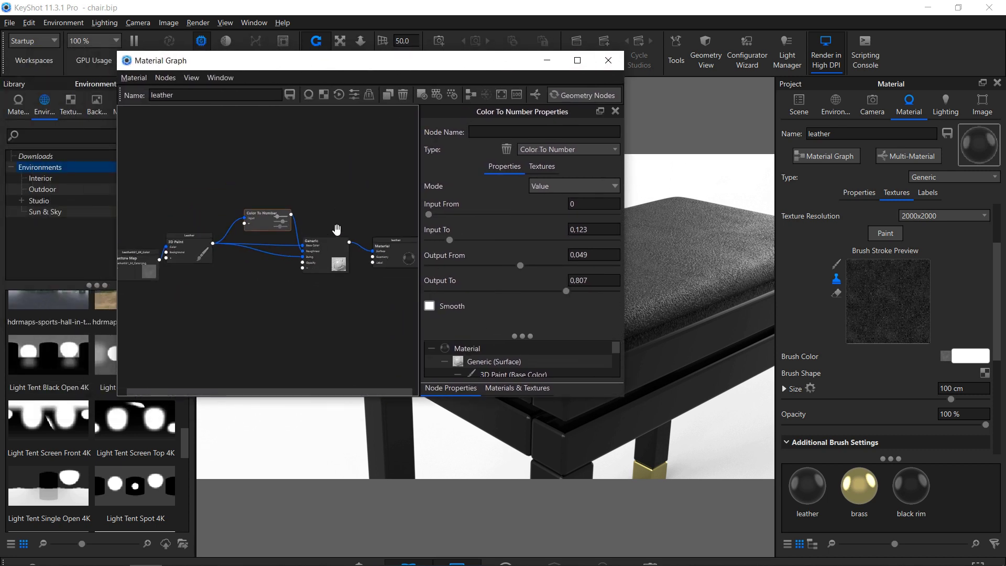
pyautogui.moveTo(271, 224); pyautogui.dragTo(266, 293)
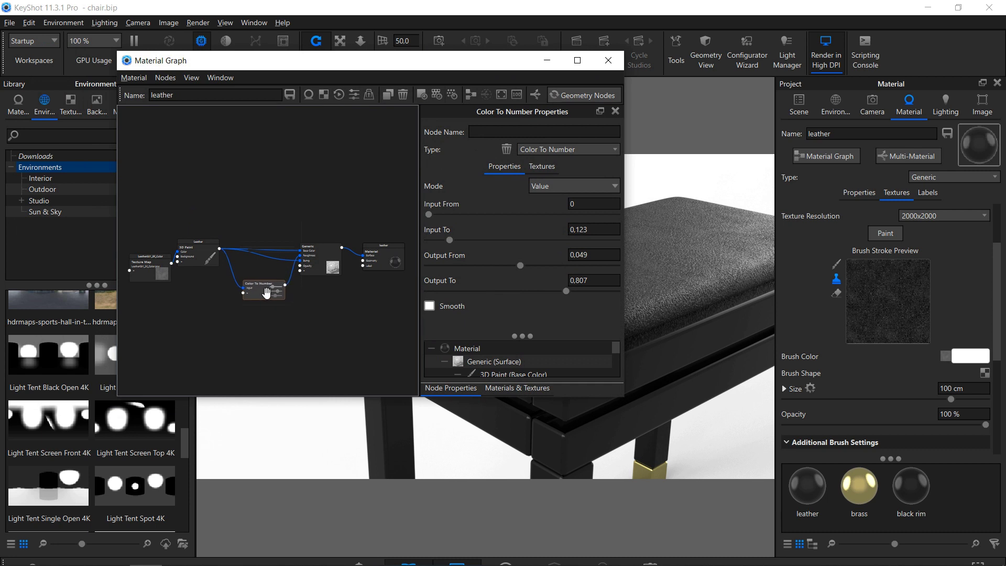
pyautogui.press('f')
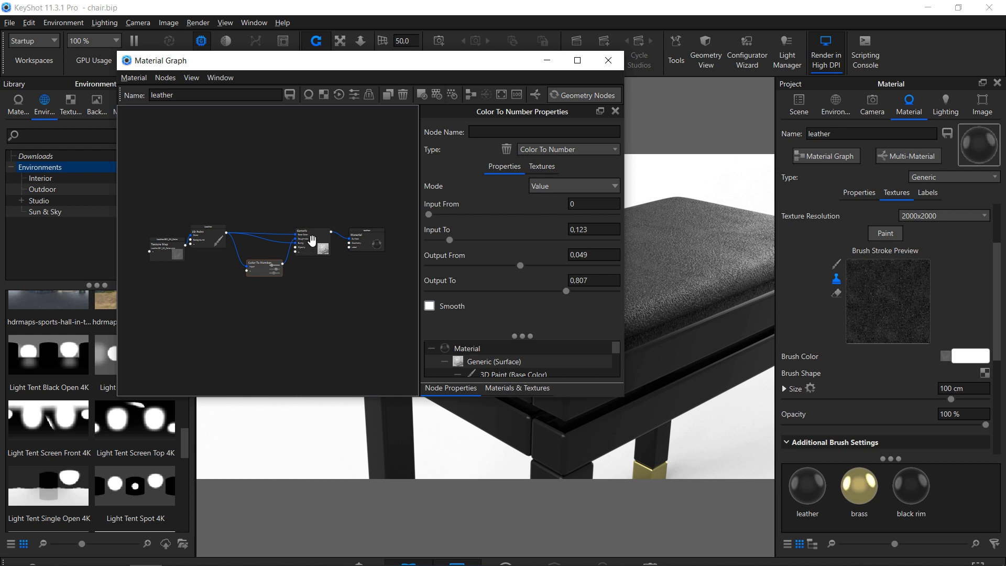
pyautogui.click(213, 237)
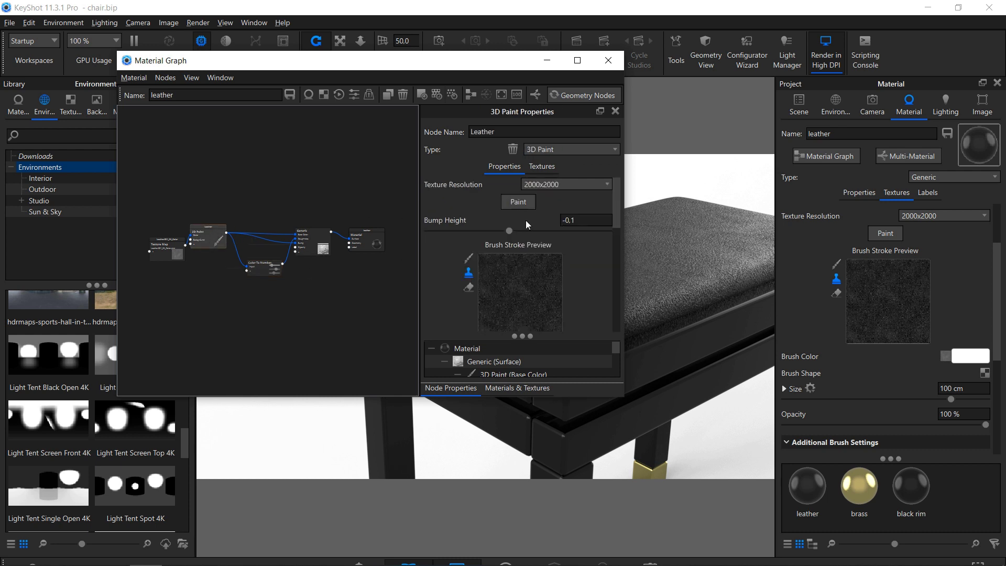
pyautogui.click(609, 60)
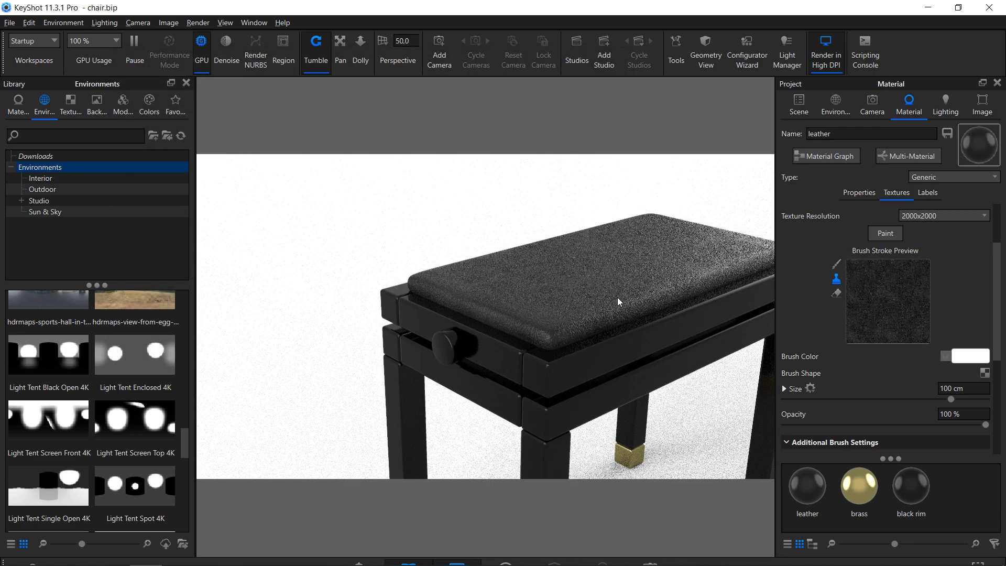
# Examine the leather seat's color, bump and roughness on the stool from several sides and from a higher angle.
pyautogui.click(345, 43)
pyautogui.moveTo(628, 224); pyautogui.dragTo(470, 202)
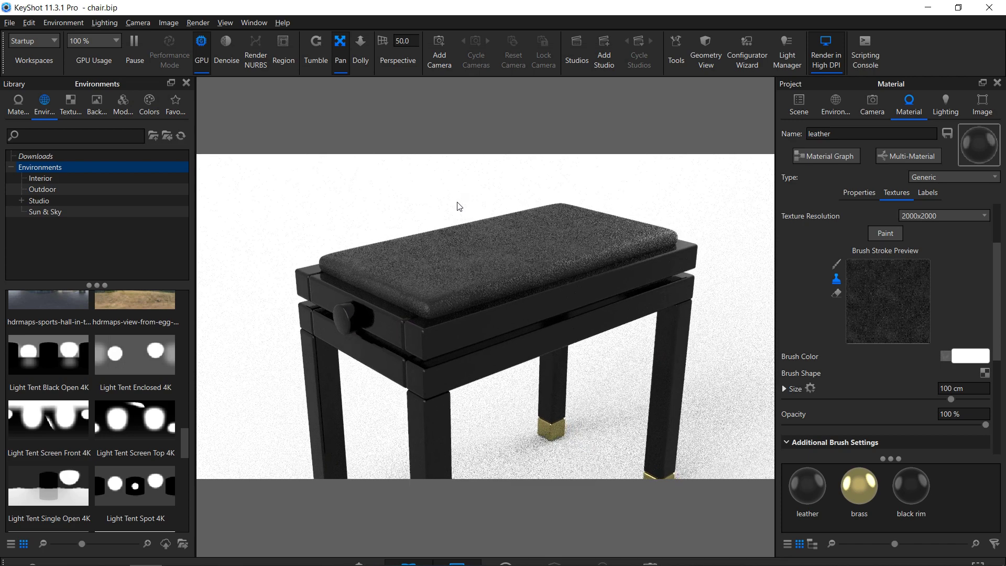
pyautogui.scroll(4, 457, 206)
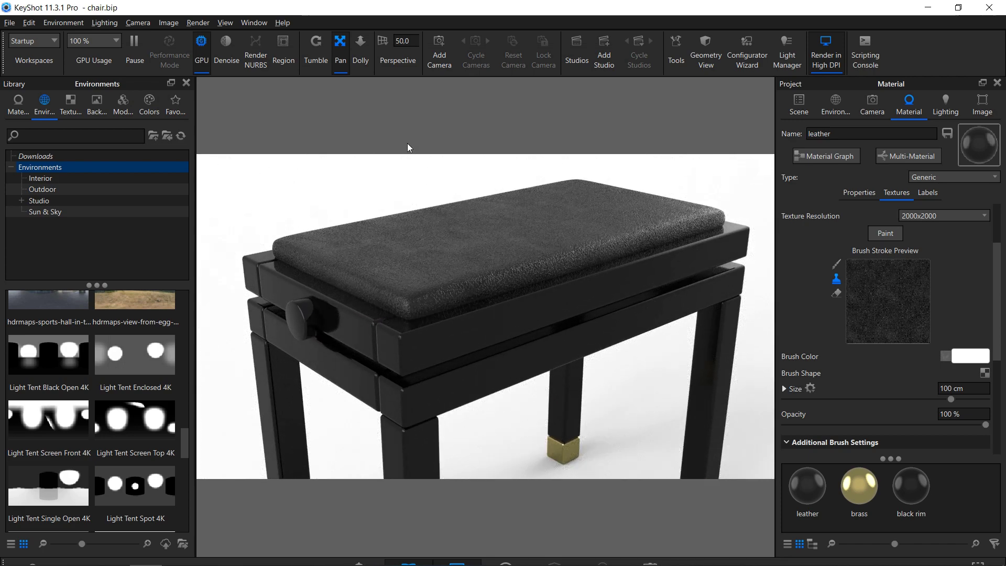
pyautogui.click(313, 52)
pyautogui.moveTo(344, 263); pyautogui.dragTo(633, 260)
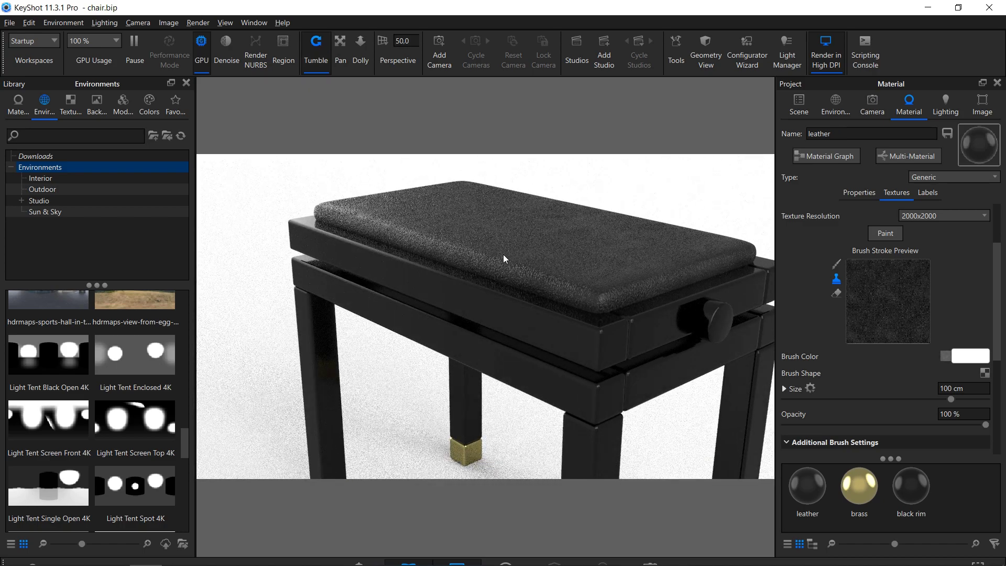
pyautogui.moveTo(503, 253); pyautogui.dragTo(703, 265)
pyautogui.moveTo(425, 300); pyautogui.dragTo(633, 300)
pyautogui.moveTo(460, 285); pyautogui.dragTo(559, 307)
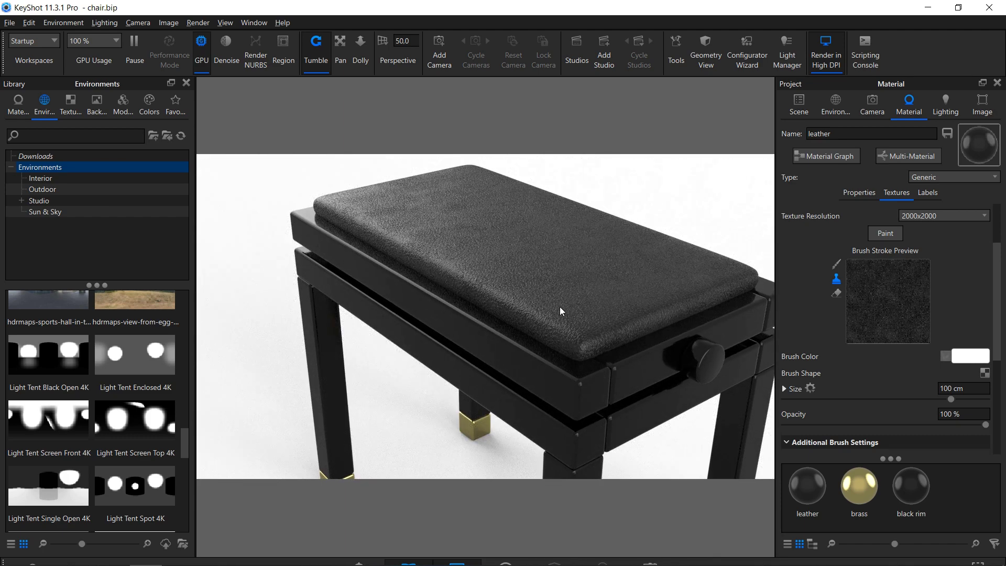
pyautogui.scroll(-5, 560, 307)
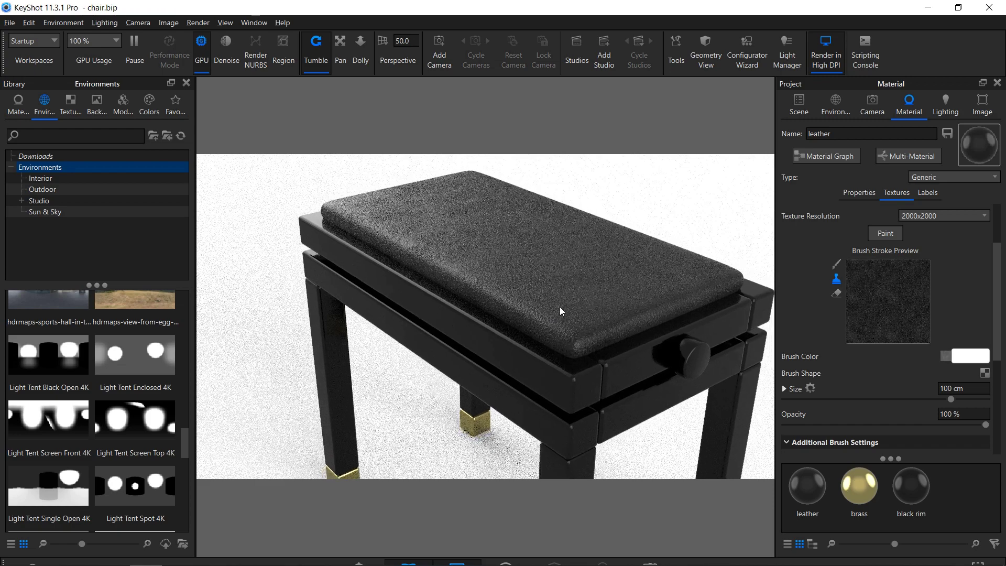